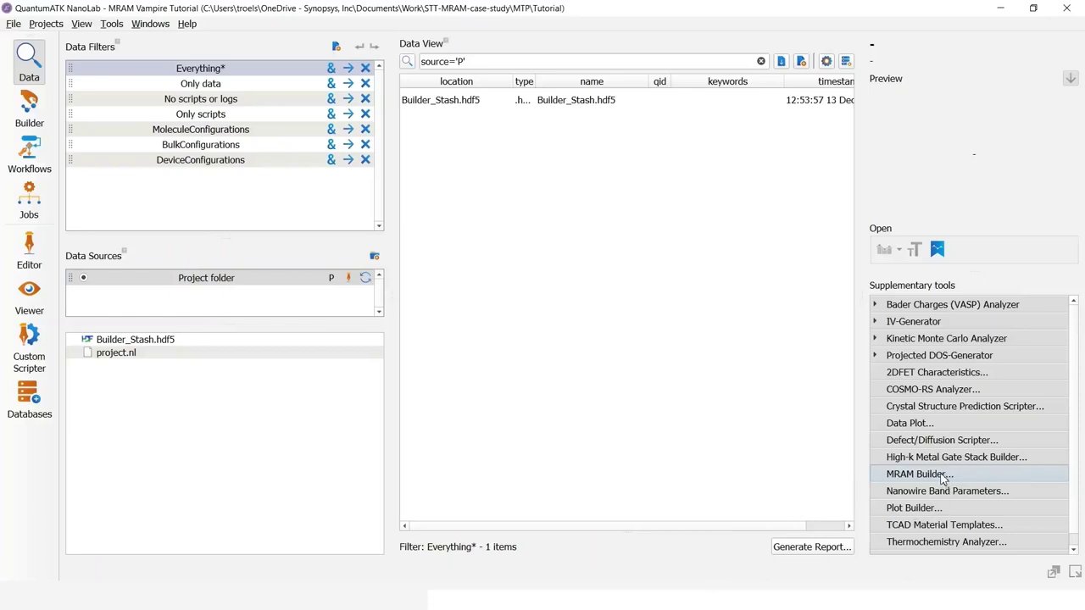
# Launch MRAM Builder from the Data panel's Supplementary tools list
pyautogui.doubleClick(943, 479)
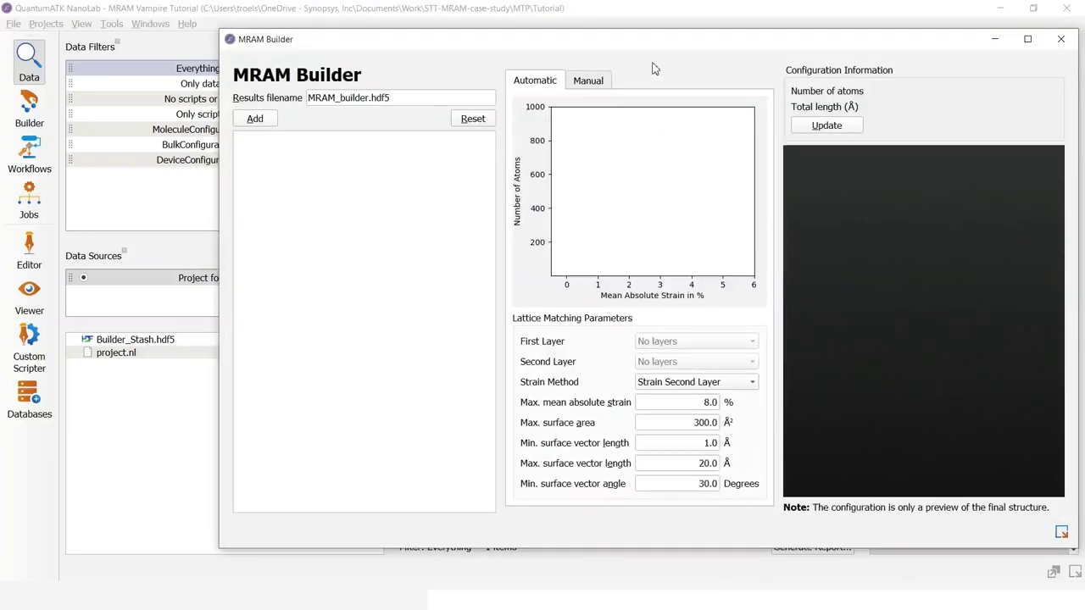
# Add a first Magnesium oxide layer with an 8 Å target length
pyautogui.moveTo(644, 46); pyautogui.dragTo(518, 42)
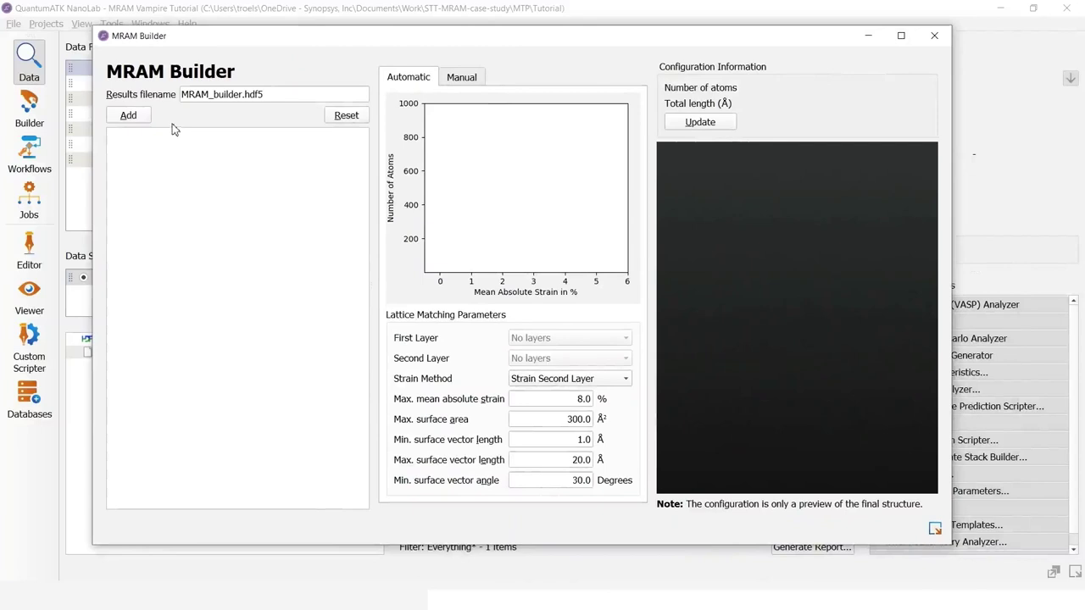
pyautogui.click(131, 116)
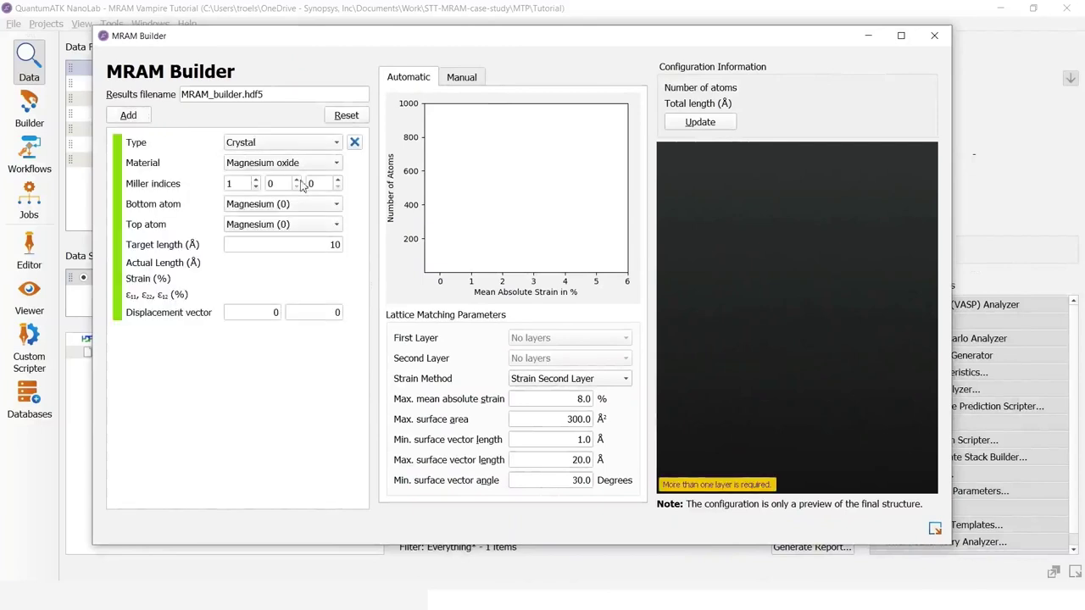
pyautogui.doubleClick(335, 246)
pyautogui.write('8')
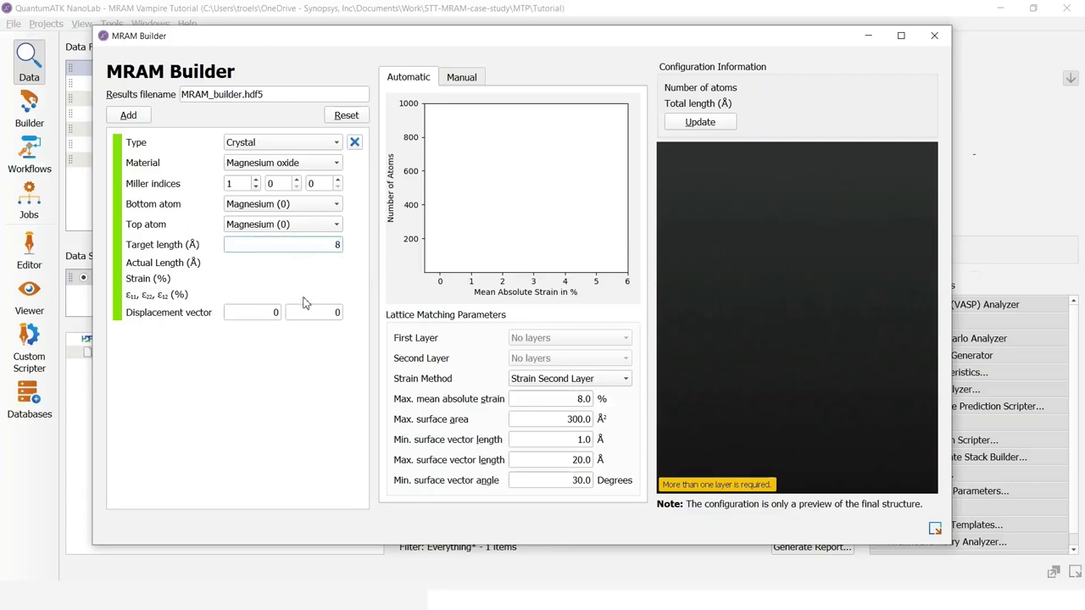
# Add a second layer of Iron with a 15 Å target length
pyautogui.click(129, 115)
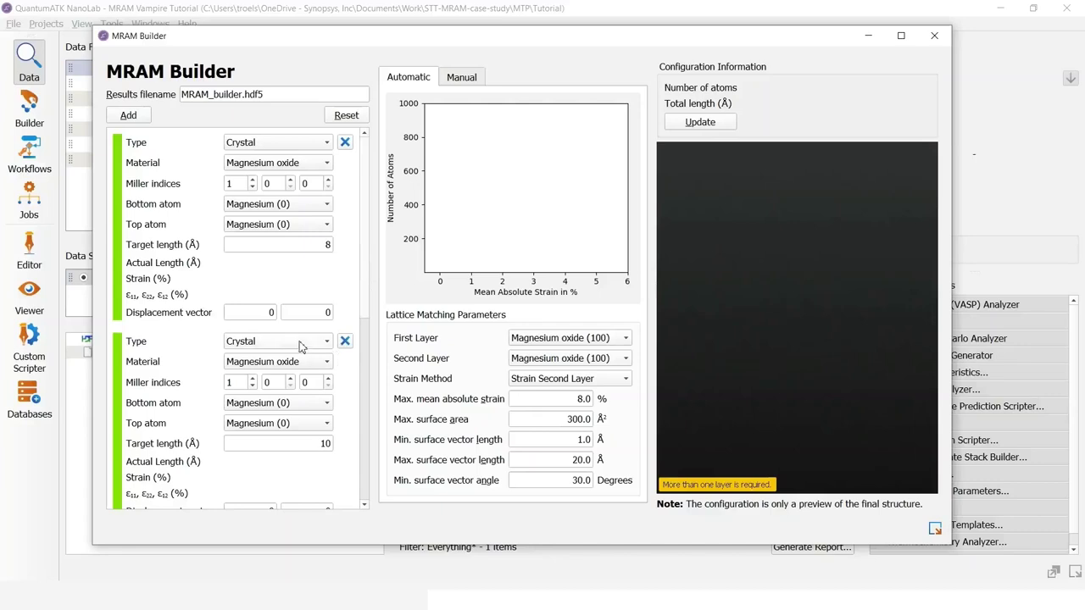
pyautogui.click(299, 362)
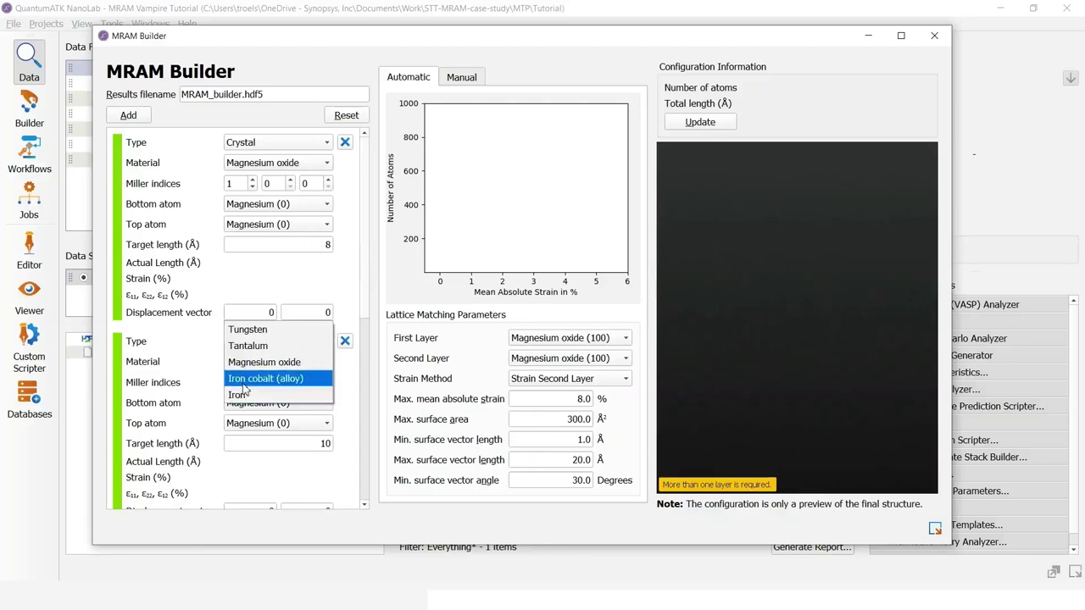
pyautogui.click(238, 395)
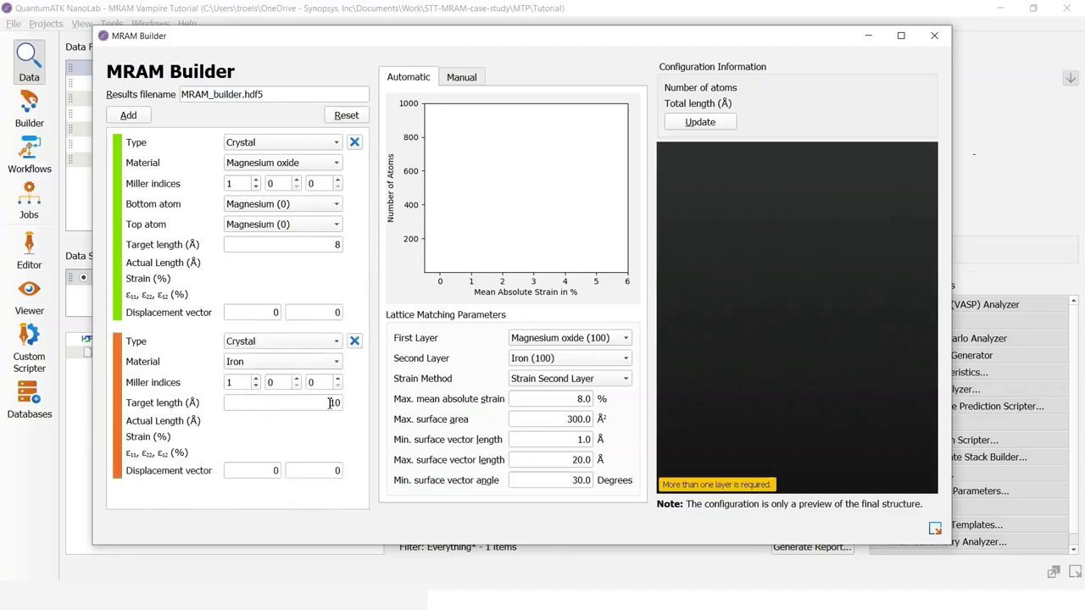
pyautogui.moveTo(331, 403); pyautogui.dragTo(353, 411)
pyautogui.write('1')
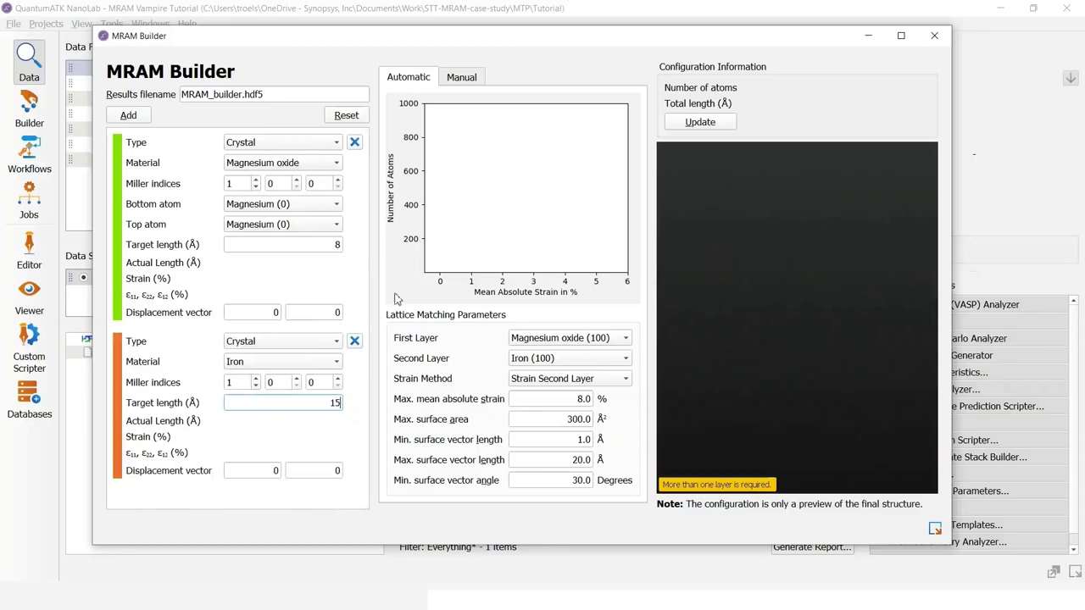
# Add a third layer and set its Magnesium oxide target length to 8 Å
pyautogui.click(128, 116)
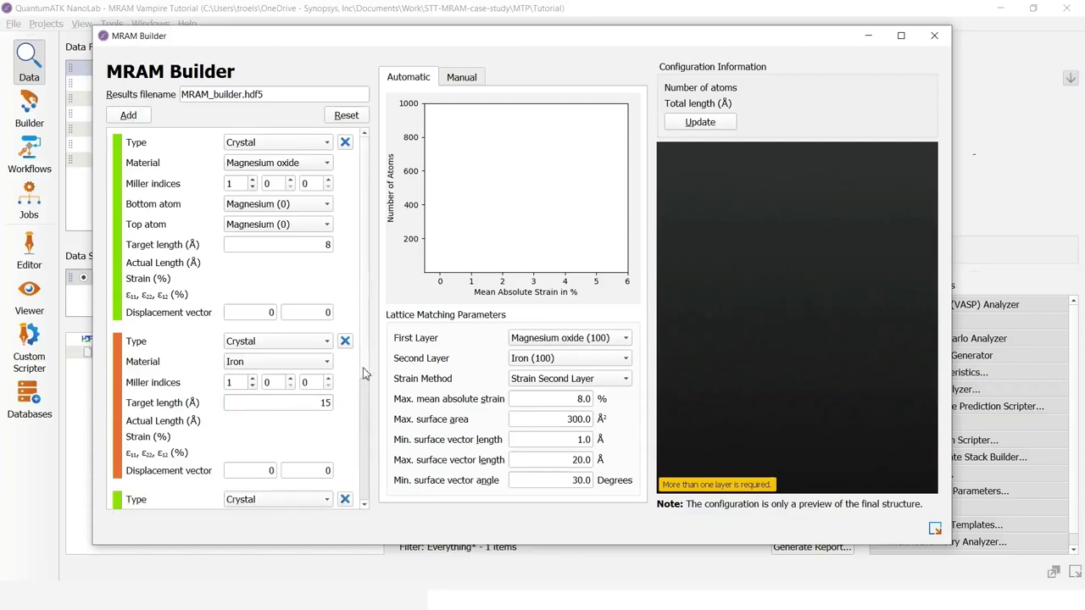
pyautogui.scroll(-3, 351, 439)
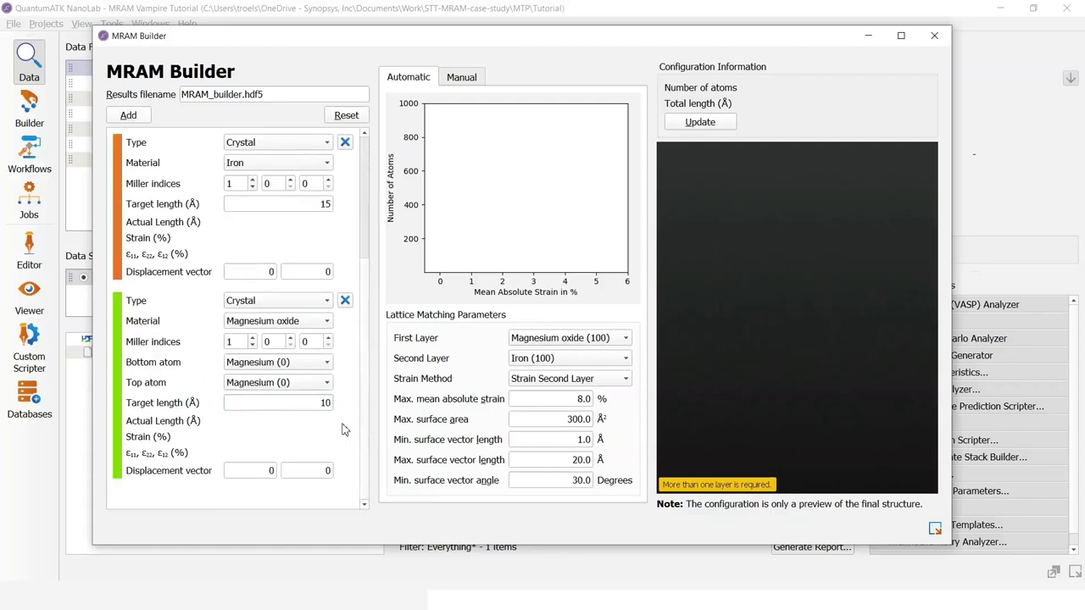
pyautogui.doubleClick(316, 403)
pyautogui.write('8')
pyautogui.moveTo(956, 250); pyautogui.dragTo(1023, 251)
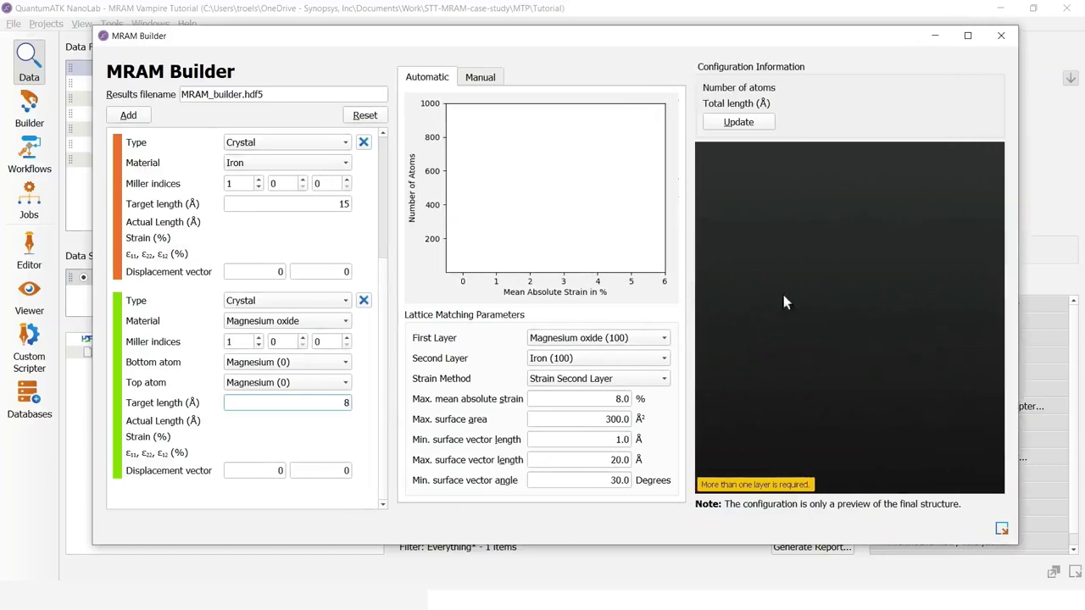
# Use Strain First Layer and inspect the resulting 27-atom, 31.8 Å stack preview
pyautogui.click(613, 380)
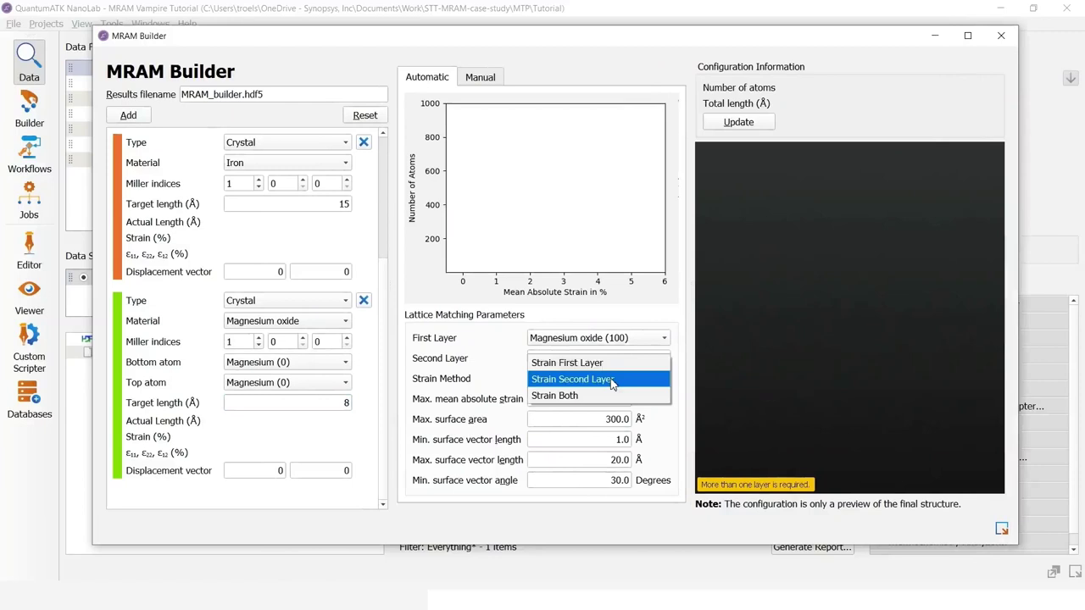
pyautogui.click(606, 364)
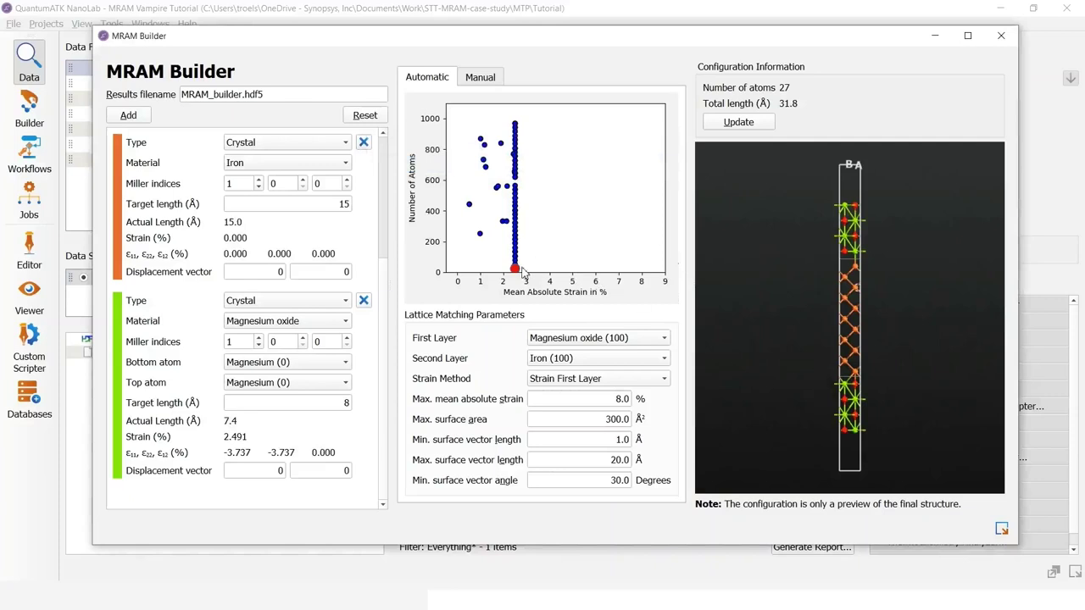
pyautogui.moveTo(882, 304); pyautogui.dragTo(924, 283)
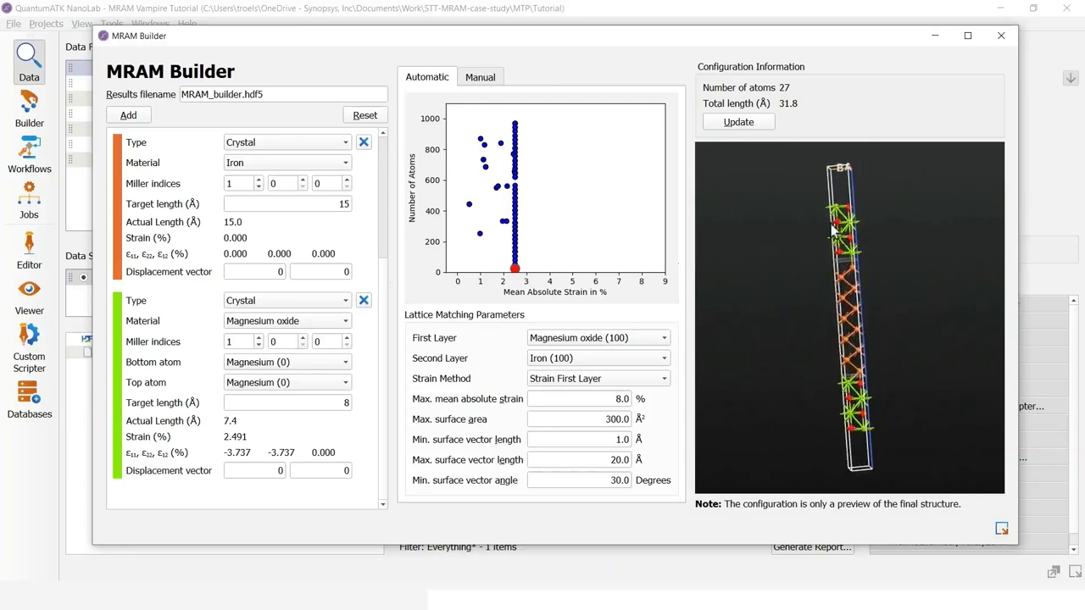
pyautogui.moveTo(879, 317); pyautogui.dragTo(852, 289)
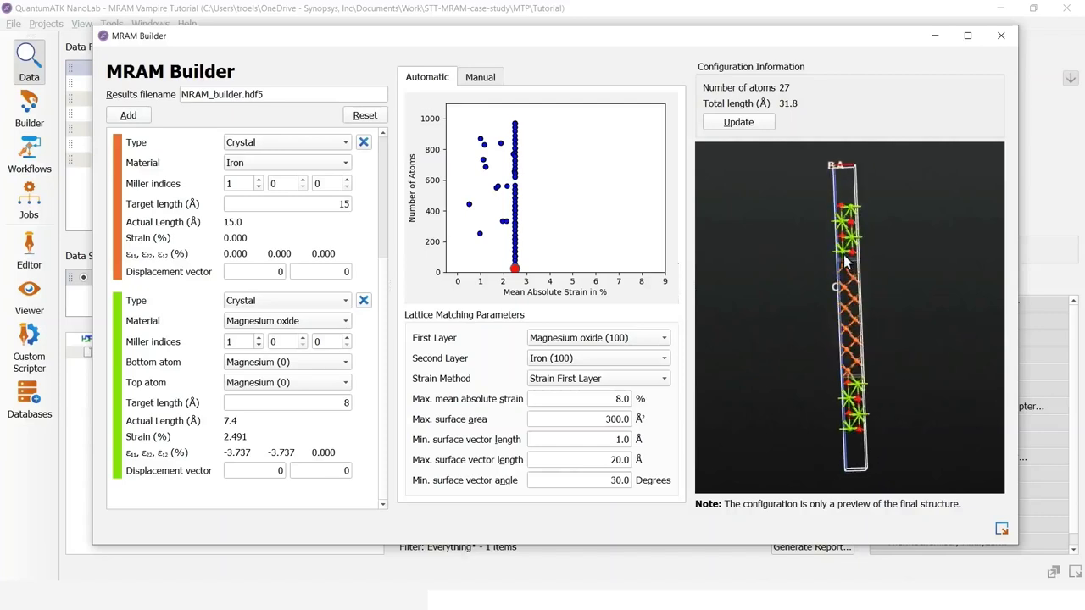
pyautogui.moveTo(846, 262)
pyautogui.scroll(5, 816, 322)
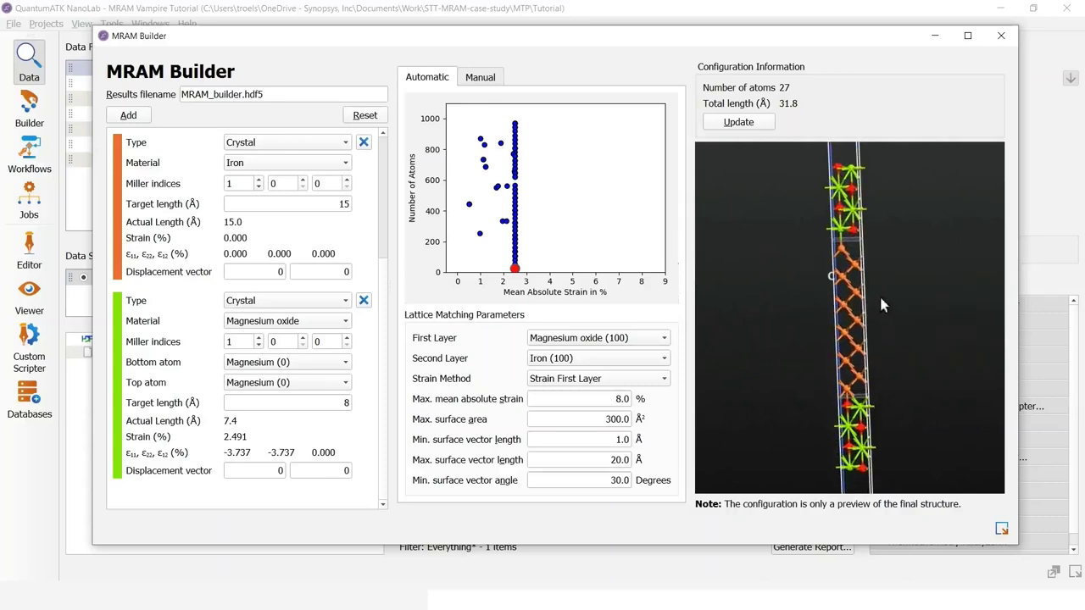
pyautogui.moveTo(873, 303); pyautogui.dragTo(884, 311)
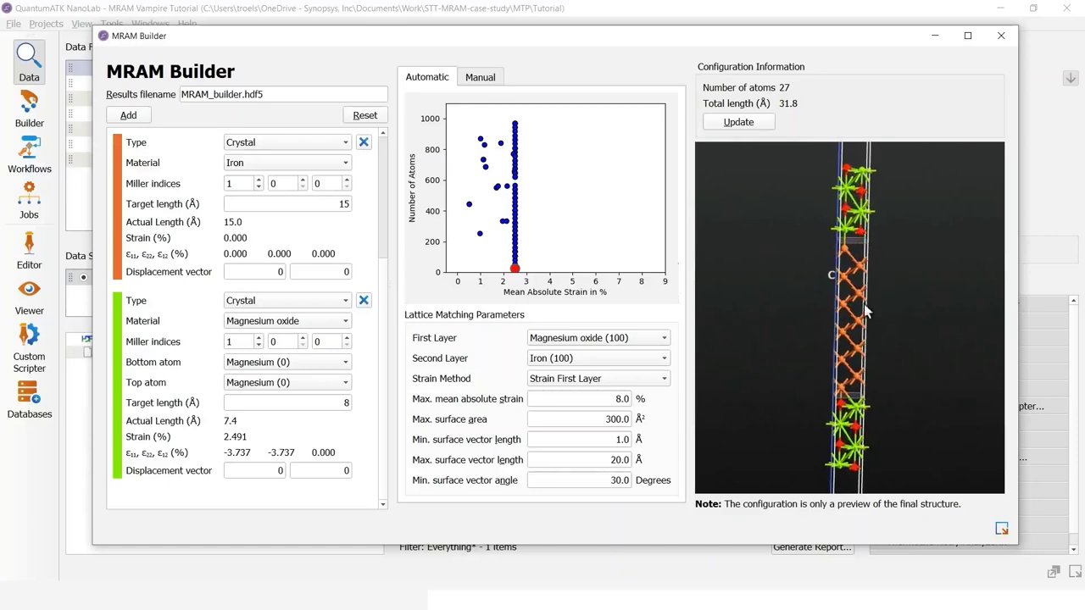
pyautogui.moveTo(865, 316); pyautogui.dragTo(850, 297)
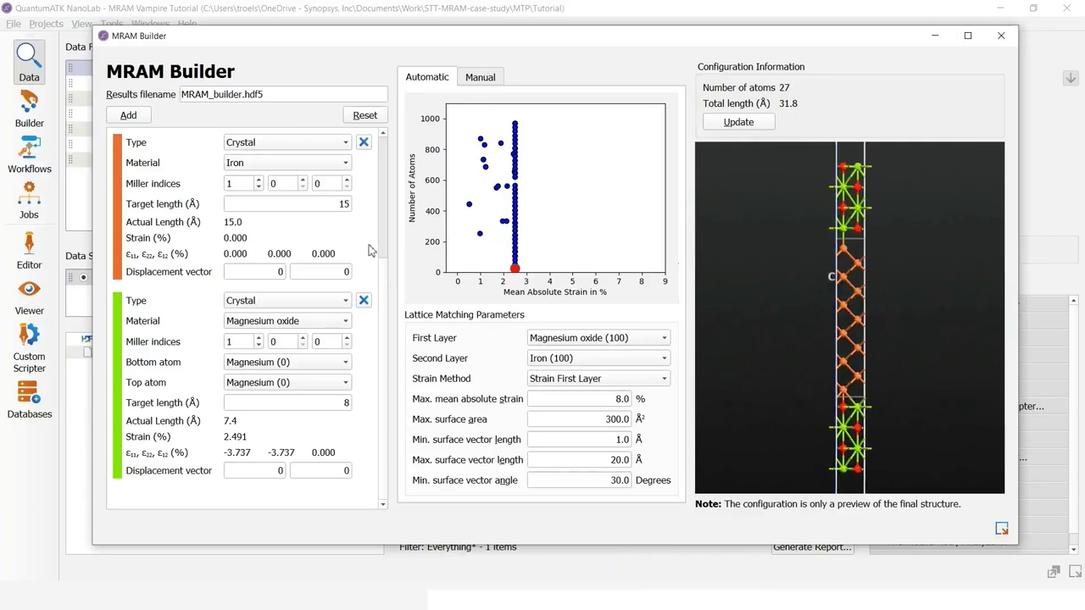
# Set the first layer's displacement vector to (0.5, 0.5), giving a 2.866 × 2.866 × 41.789 Å cell
pyautogui.scroll(-2, 376, 298)
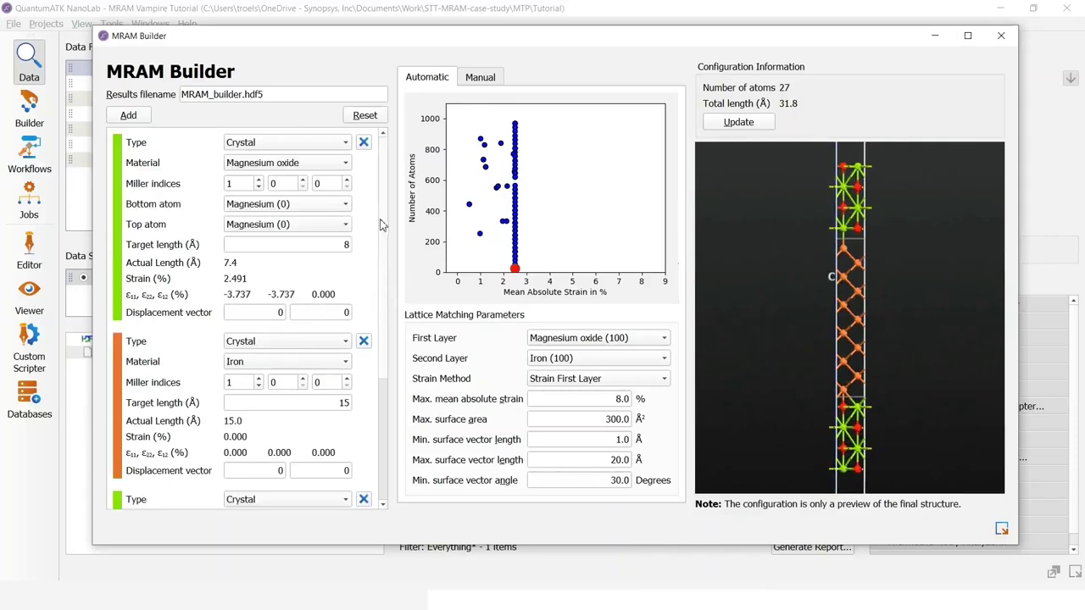
pyautogui.doubleClick(286, 314)
pyautogui.write('0.5')
pyautogui.click(345, 315)
pyautogui.click(346, 315)
pyautogui.write('.5')
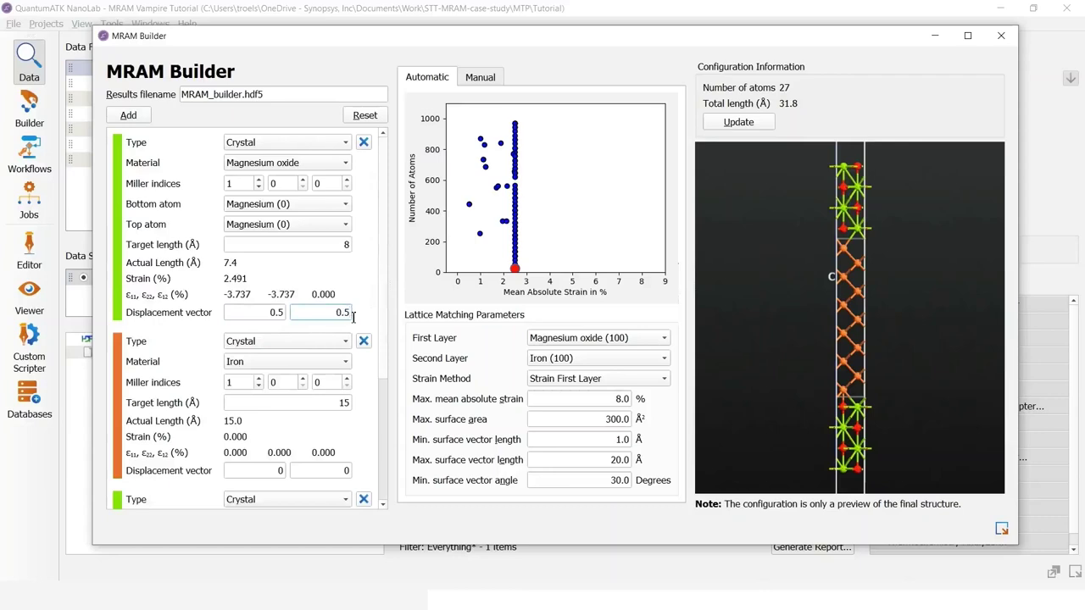
pyautogui.press('Return')
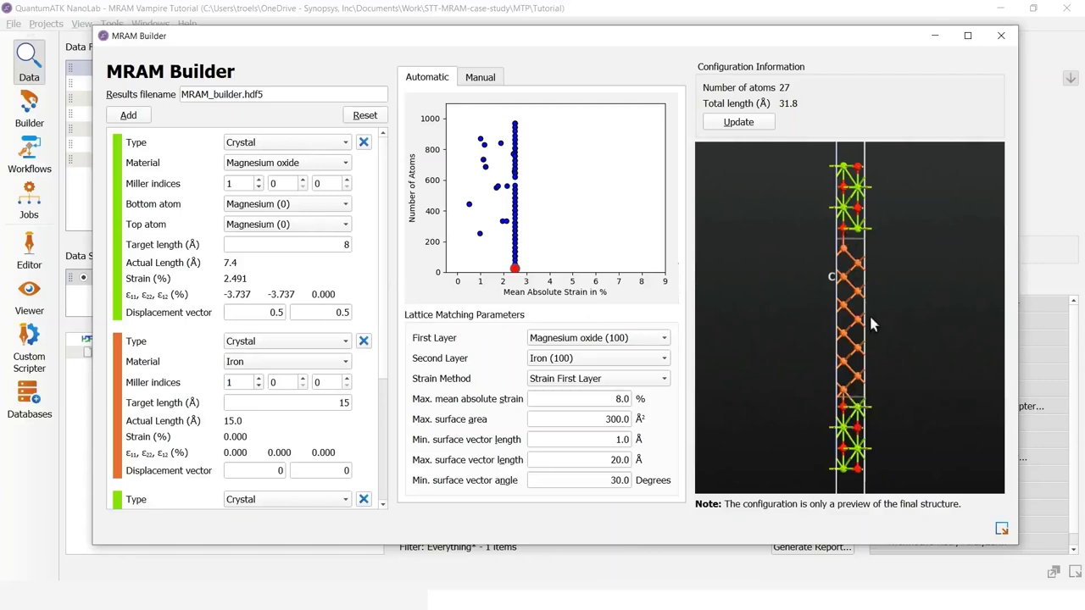
pyautogui.moveTo(870, 545); pyautogui.dragTo(870, 581)
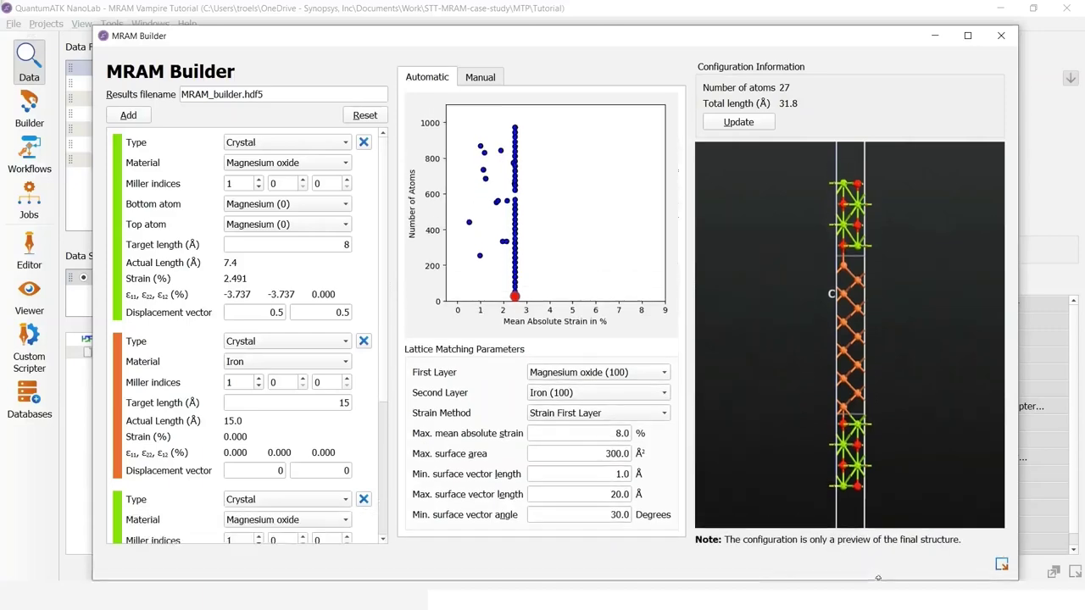
pyautogui.moveTo(866, 395)
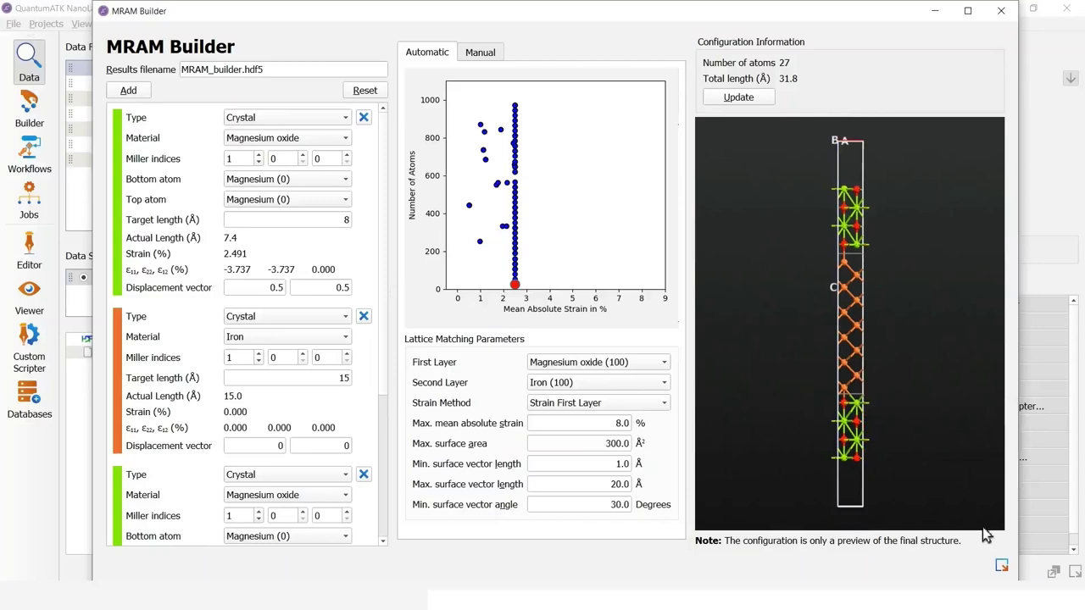
# Send the stack setup to the Editor as the MRAM_builder.py script
pyautogui.click(1004, 572)
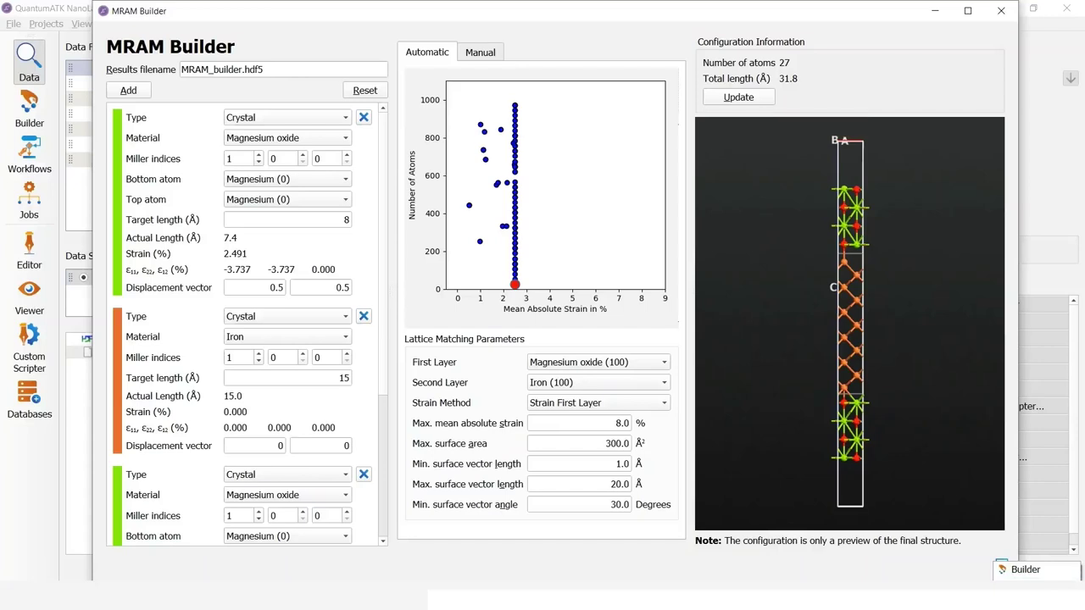
pyautogui.click(1024, 570)
pyautogui.moveTo(719, 342); pyautogui.dragTo(981, 562)
pyautogui.moveTo(486, 156); pyautogui.dragTo(364, 20)
pyautogui.moveTo(857, 421); pyautogui.dragTo(899, 553)
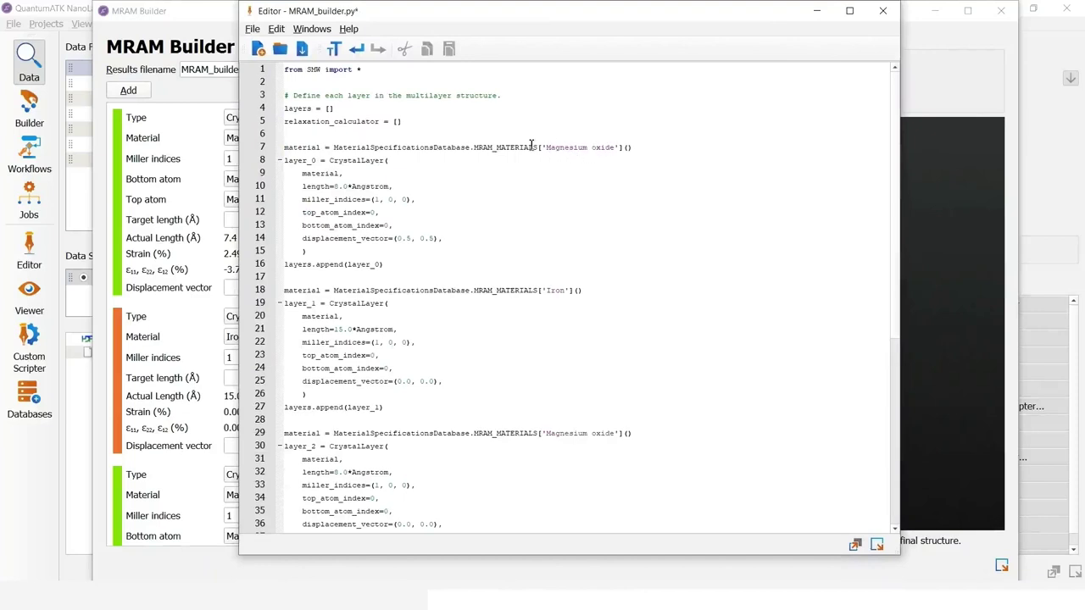
# Review the script's layers, TremoloX Fe_MgO calculator and MultilayerBuilder setup
pyautogui.scroll(-1, 449, 203)
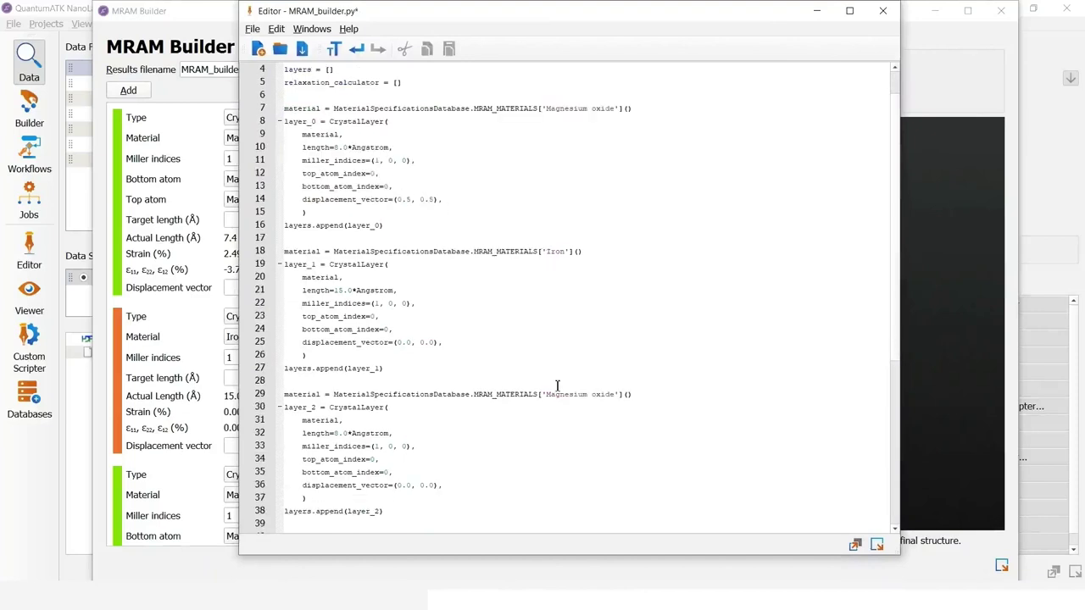
pyautogui.scroll(-2, 637, 406)
pyautogui.scroll(-2, 637, 406)
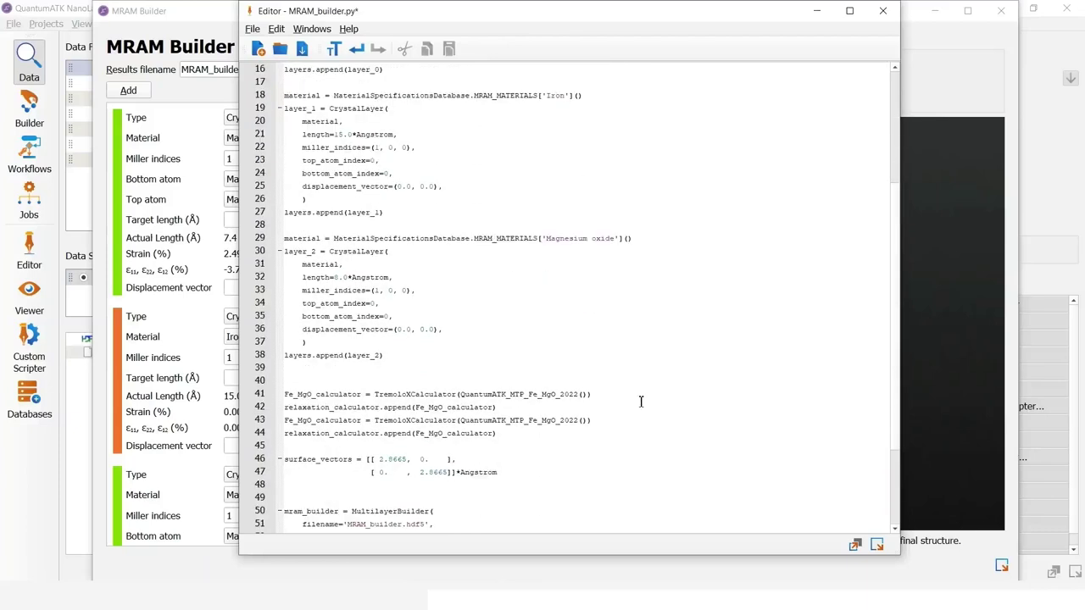
pyautogui.scroll(-3, 643, 399)
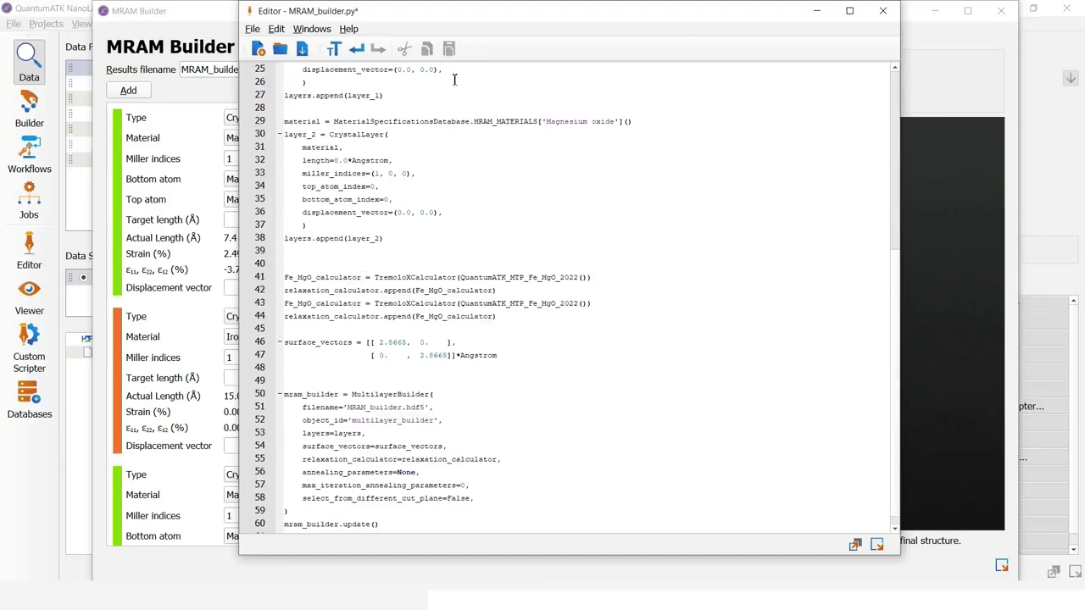
pyautogui.moveTo(466, 21); pyautogui.dragTo(438, 37)
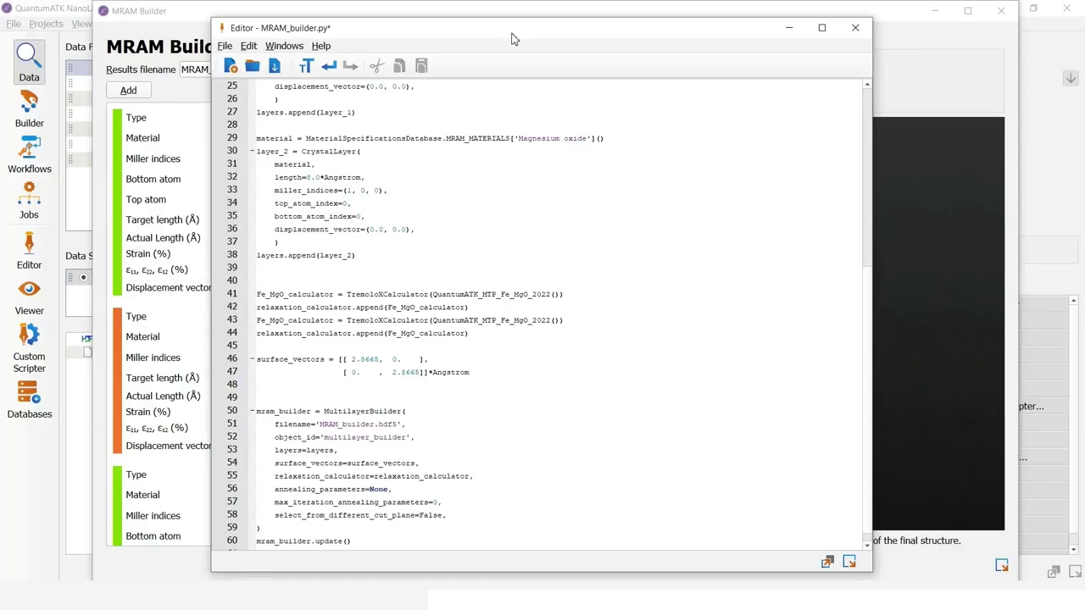
pyautogui.moveTo(513, 34); pyautogui.dragTo(742, 43)
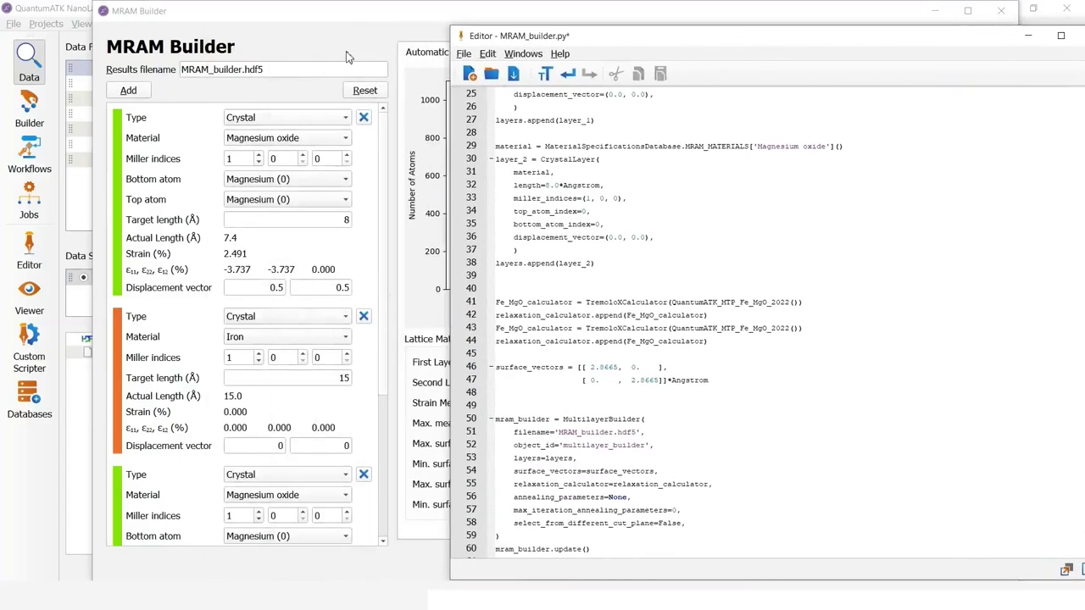
# Confirm the first layer's material is still Magnesium oxide in the MRAM Builder
pyautogui.click(327, 26)
pyautogui.click(322, 139)
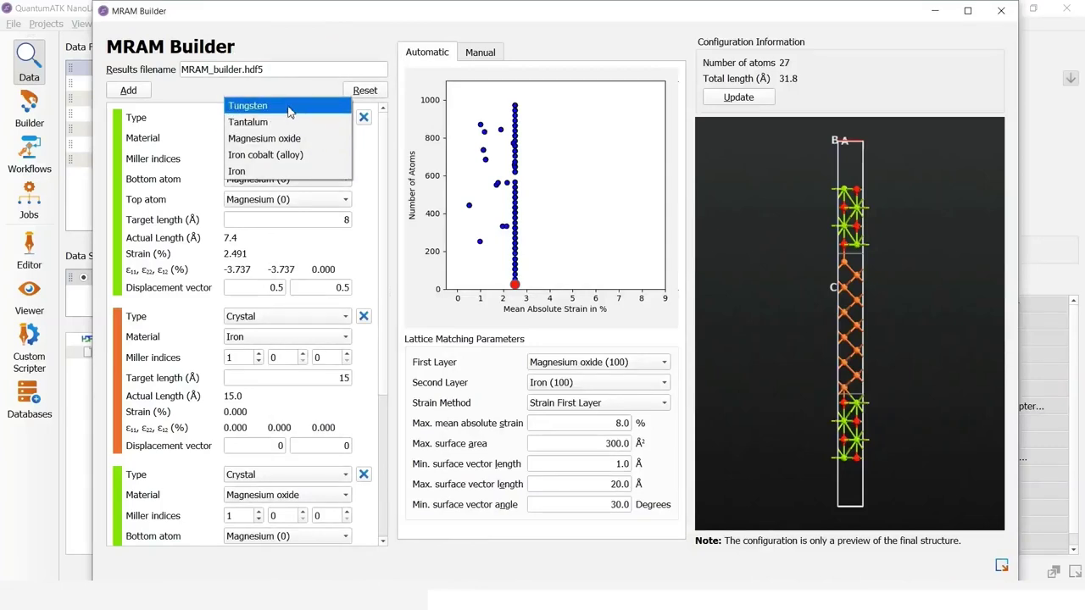
pyautogui.click(245, 90)
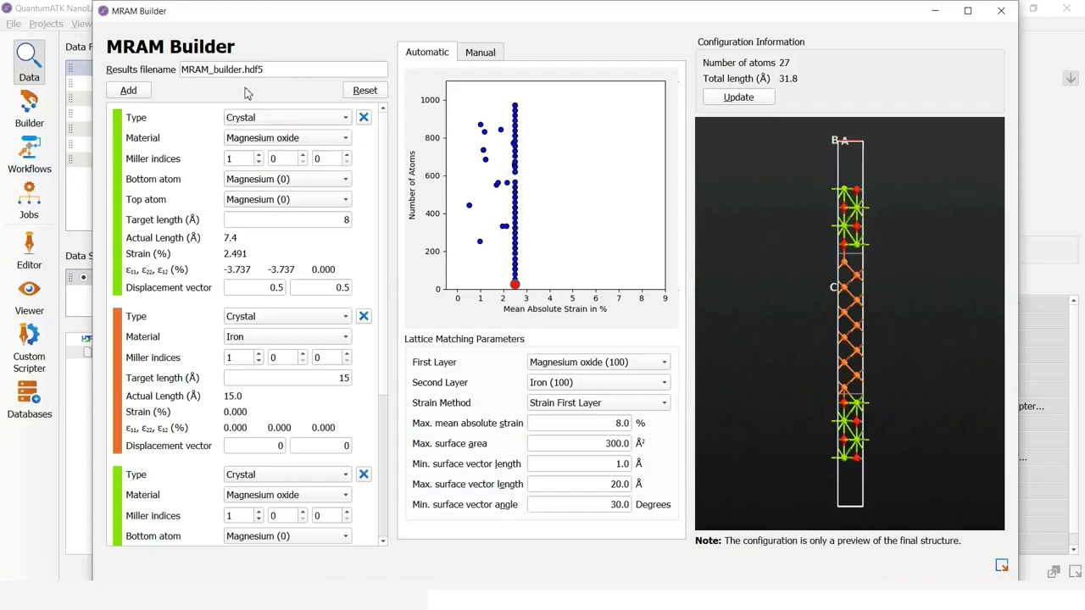
# Return to MRAM_builder.py and show its Builder/Jobs/Viewer send-to options
pyautogui.hotkey('alt', 'Tab')
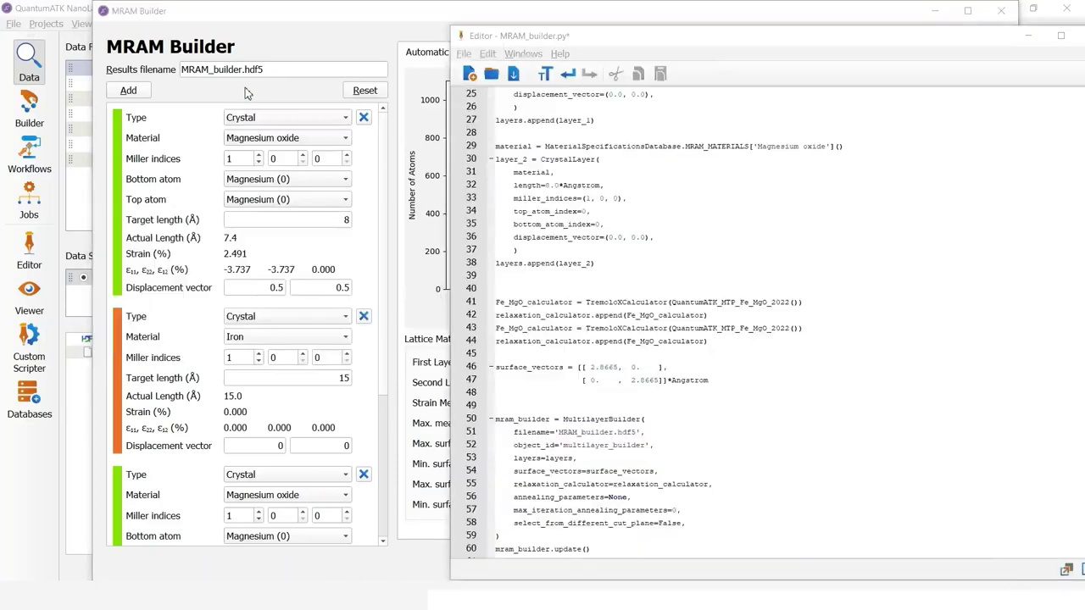
pyautogui.scroll(-1, 830, 440)
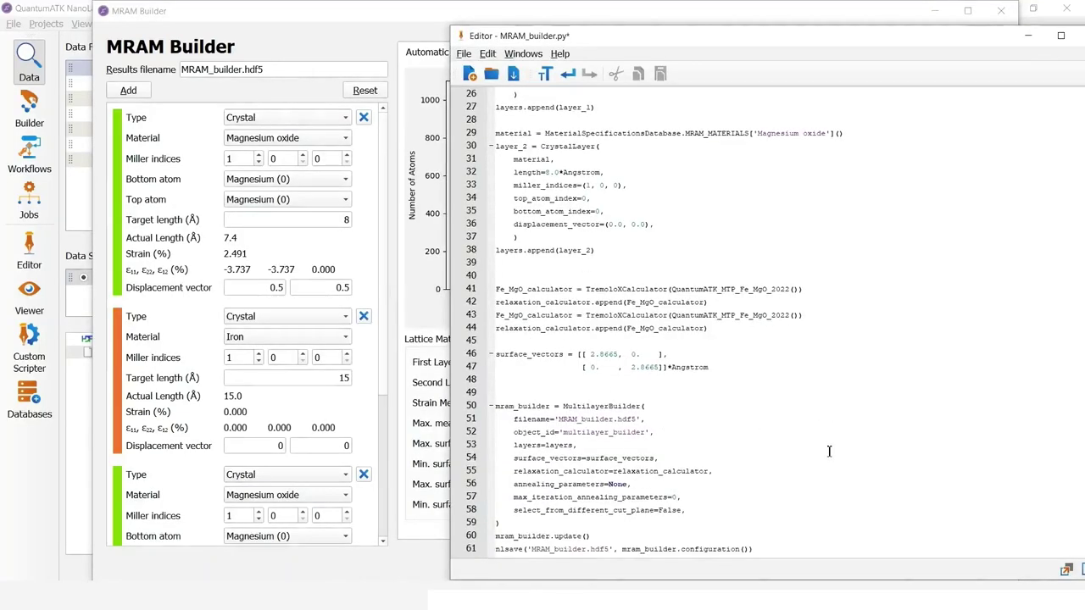
pyautogui.moveTo(662, 40); pyautogui.dragTo(500, 15)
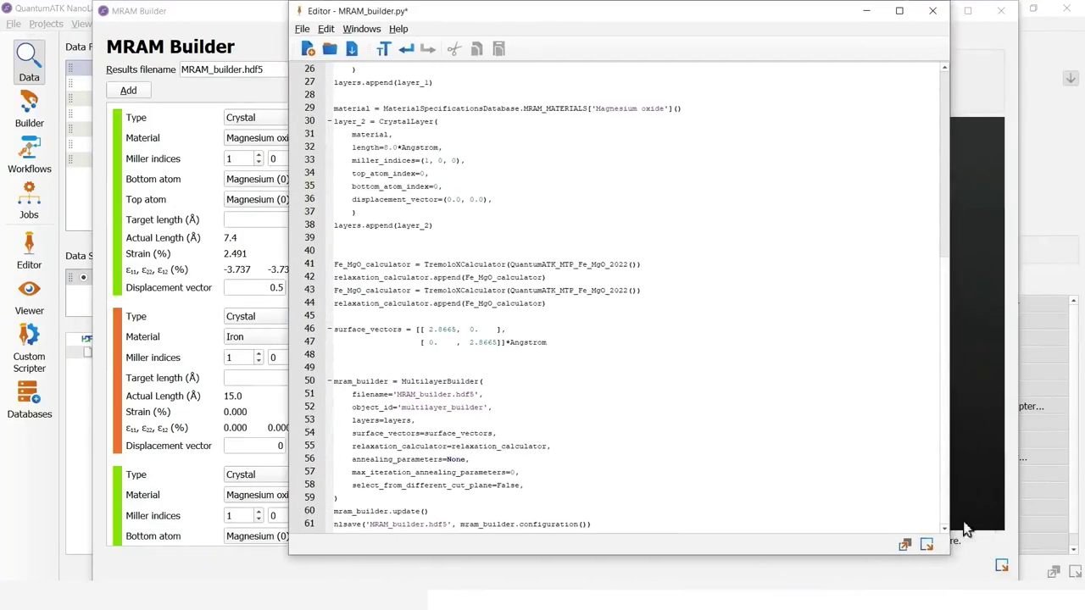
pyautogui.click(927, 547)
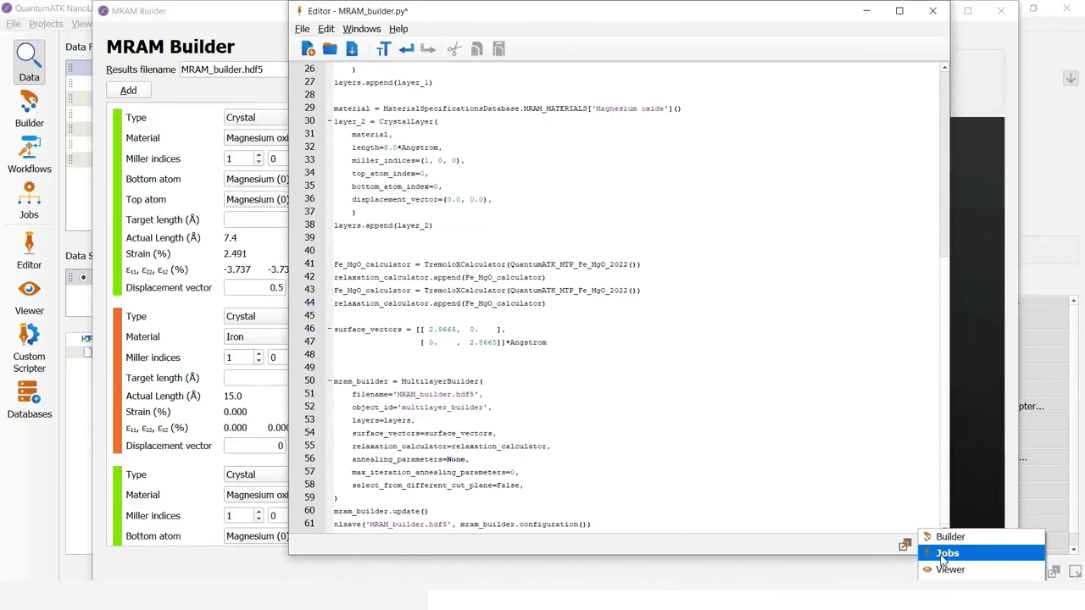
# Save MRAM_builder.py and run it via Jobs on the Local (U-2022.12) machine
pyautogui.click(944, 554)
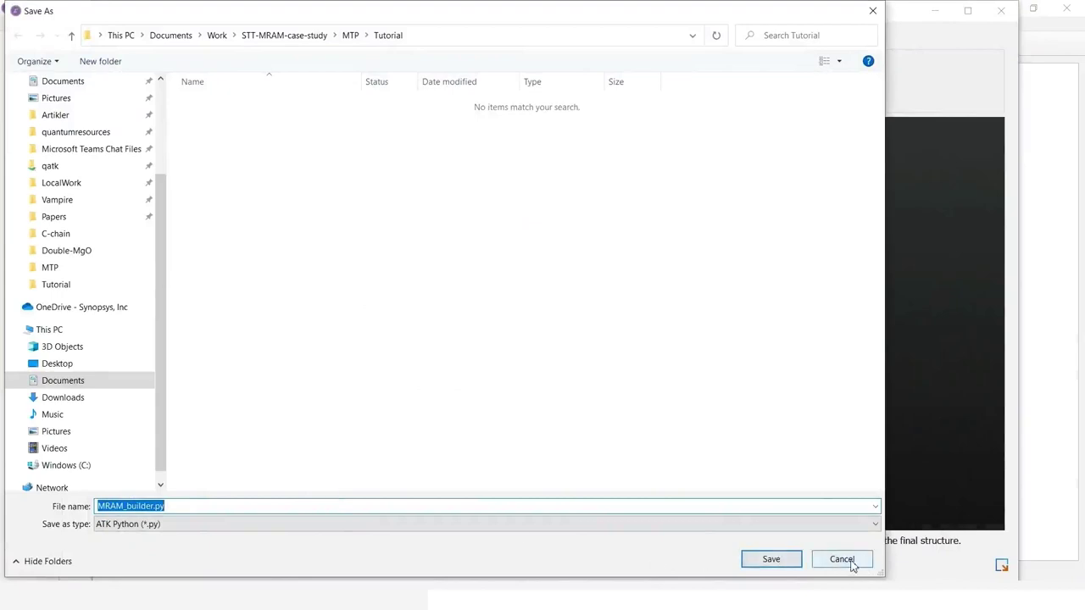
pyautogui.click(771, 563)
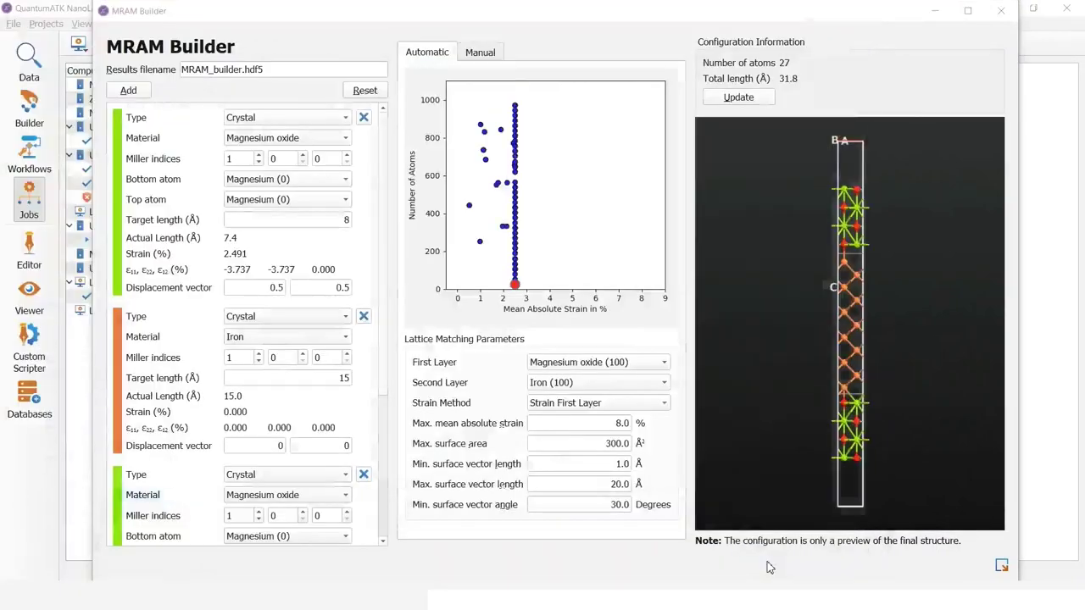
pyautogui.click(551, 113)
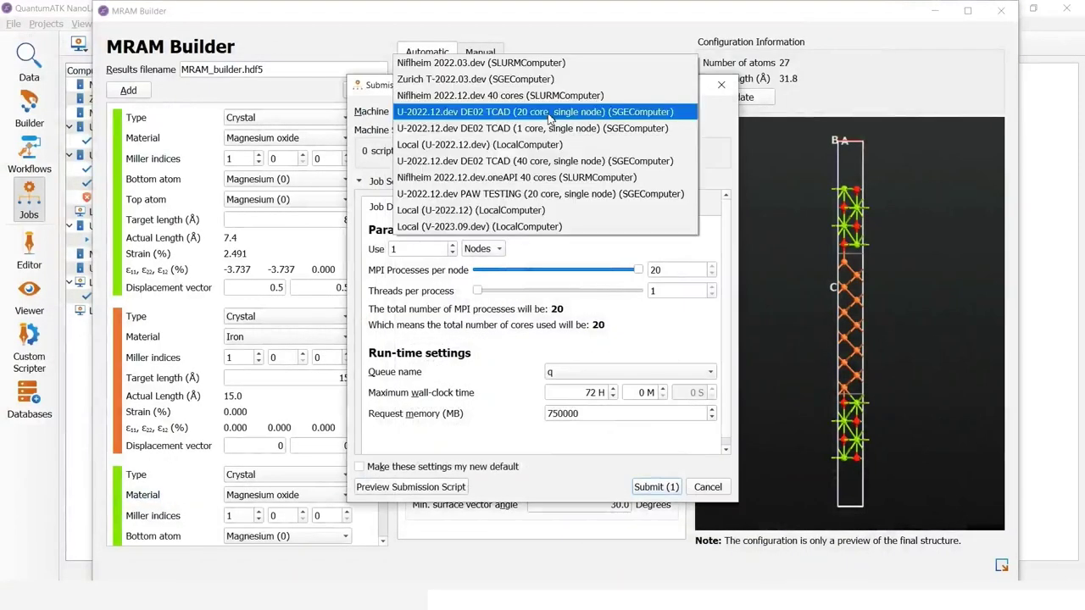
pyautogui.click(549, 212)
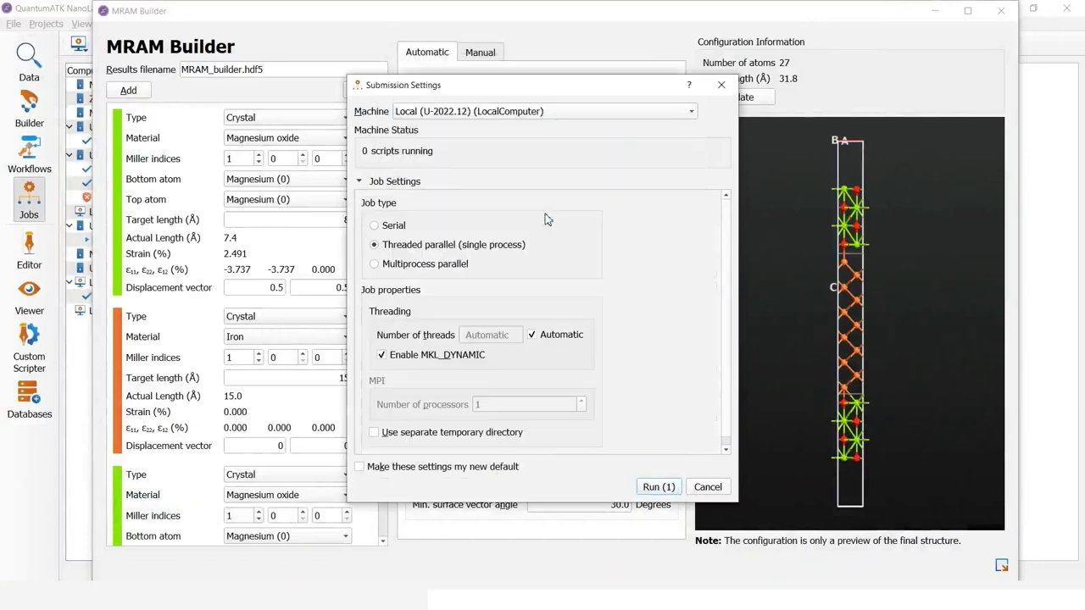
pyautogui.click(666, 490)
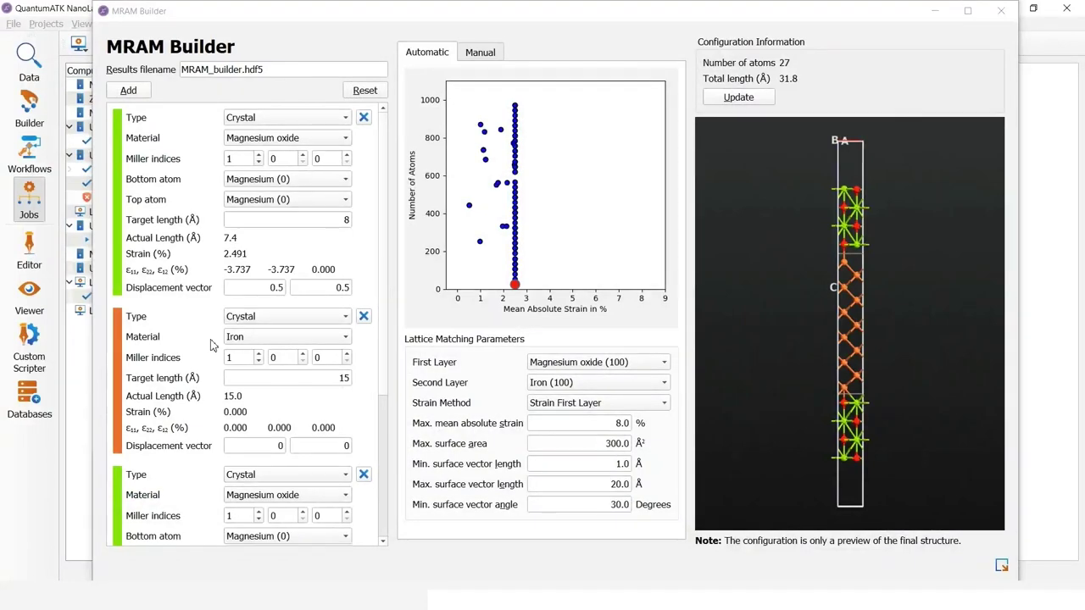
# Close MRAM Builder, review the finished MRAM_builder job's log, and return to Data
pyautogui.click(1007, 14)
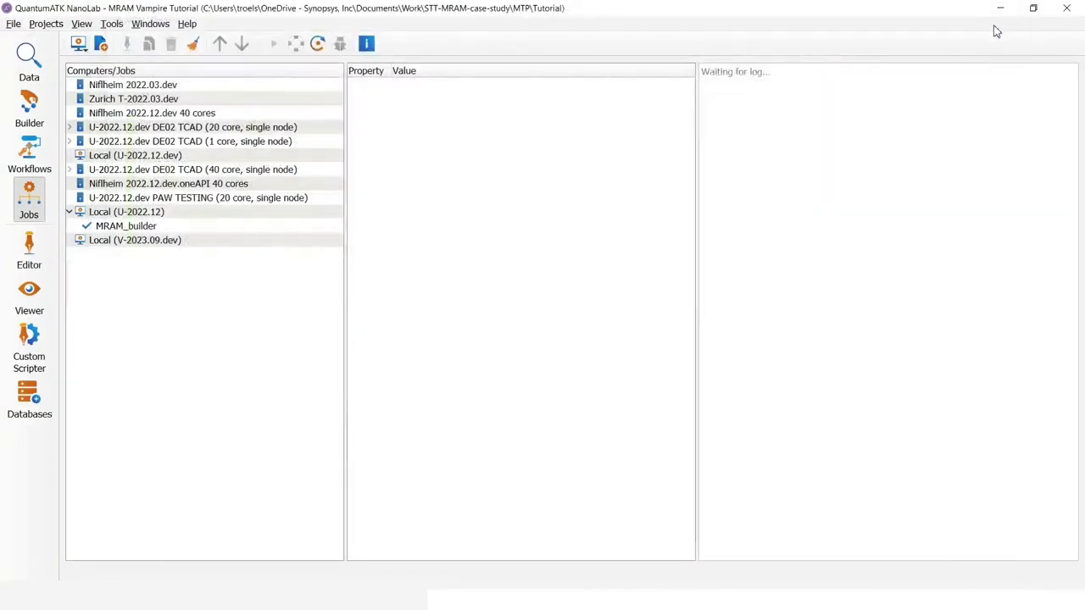
pyautogui.click(125, 226)
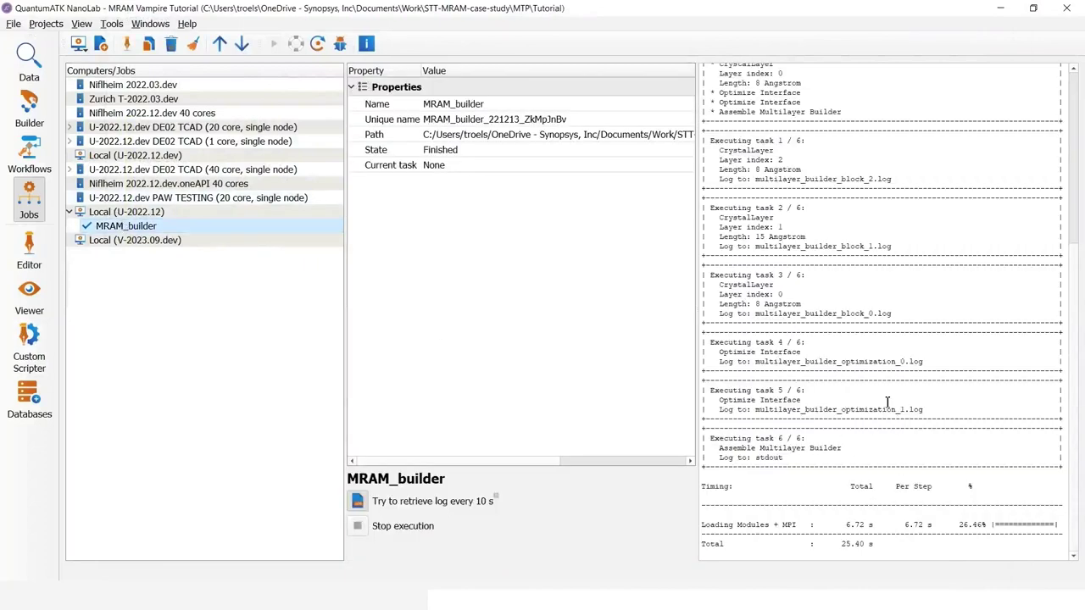
pyautogui.click(1073, 320)
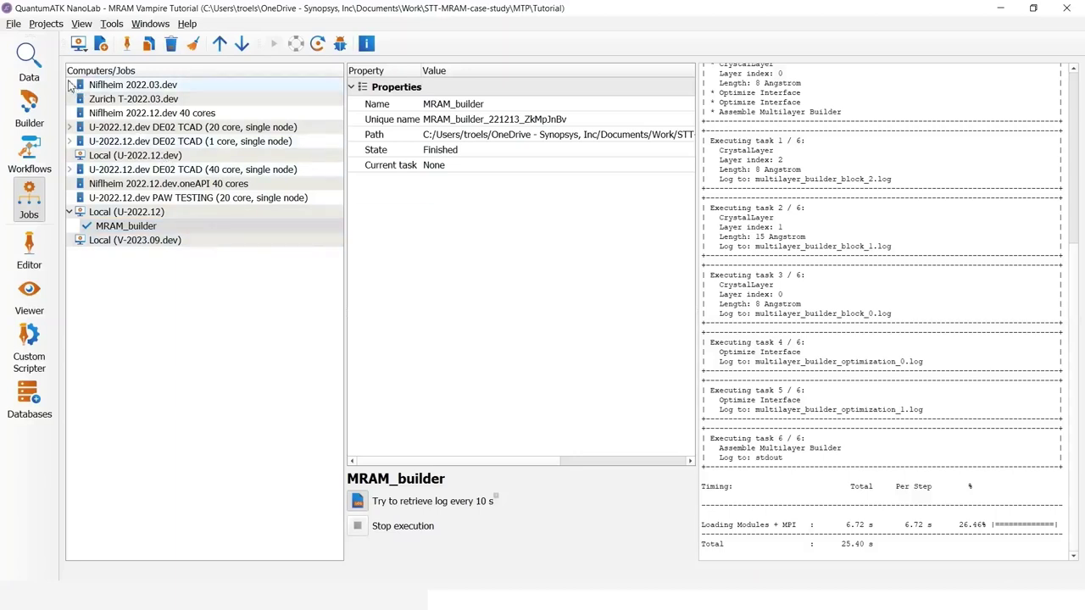
pyautogui.click(28, 72)
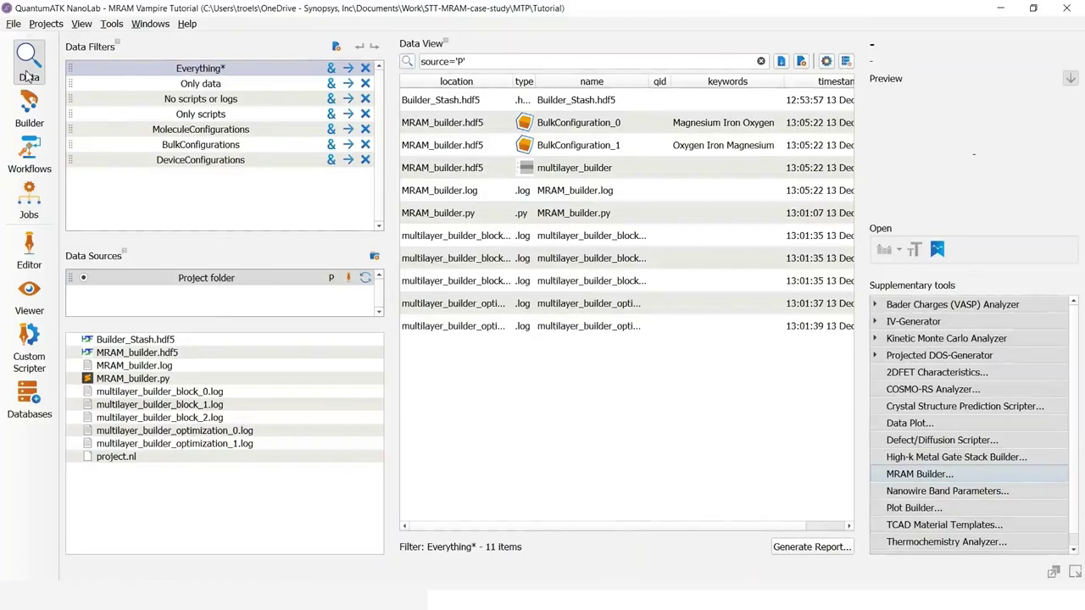
# Select the BulkConfiguration_1 row from MRAM_builder.hdf5 in Data View
pyautogui.click(695, 148)
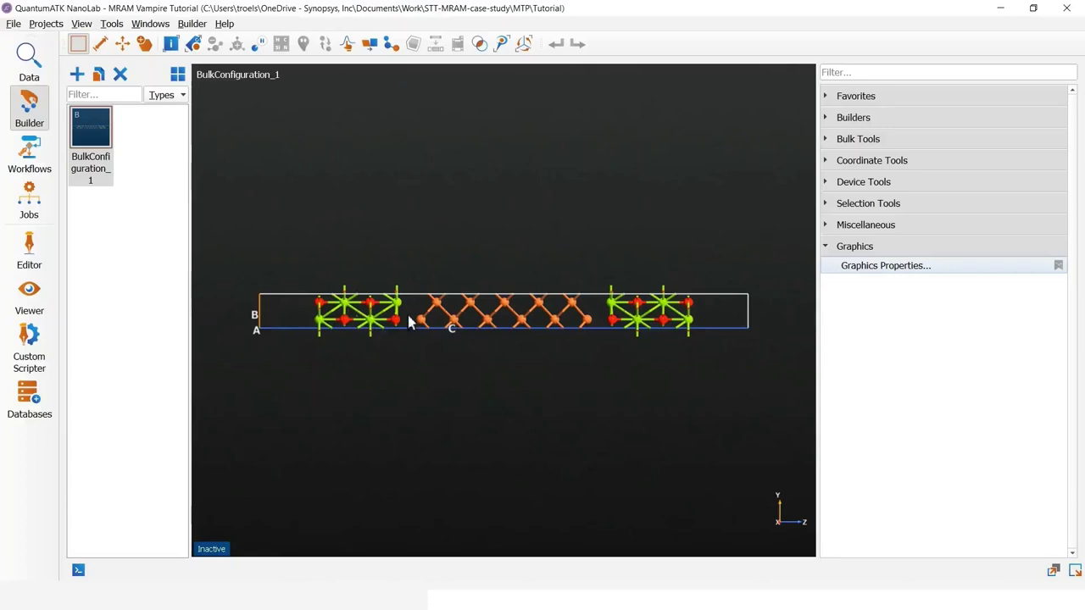
# Rename the stashed BulkConfiguration_1 structure to MgO4-Fe11-Mgo4
pyautogui.doubleClick(93, 155)
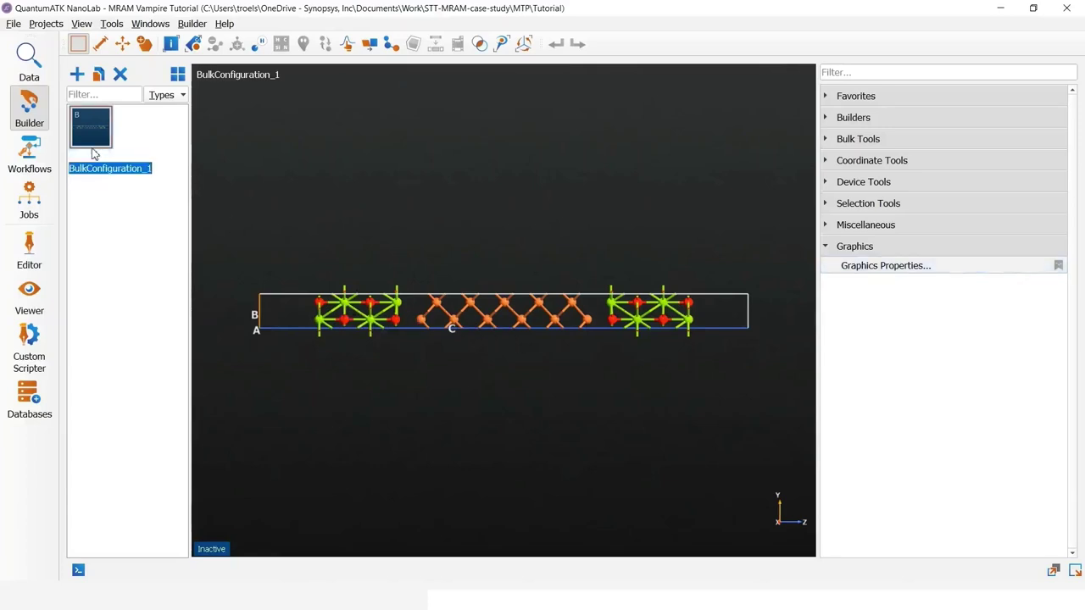
pyautogui.write('MgO4')
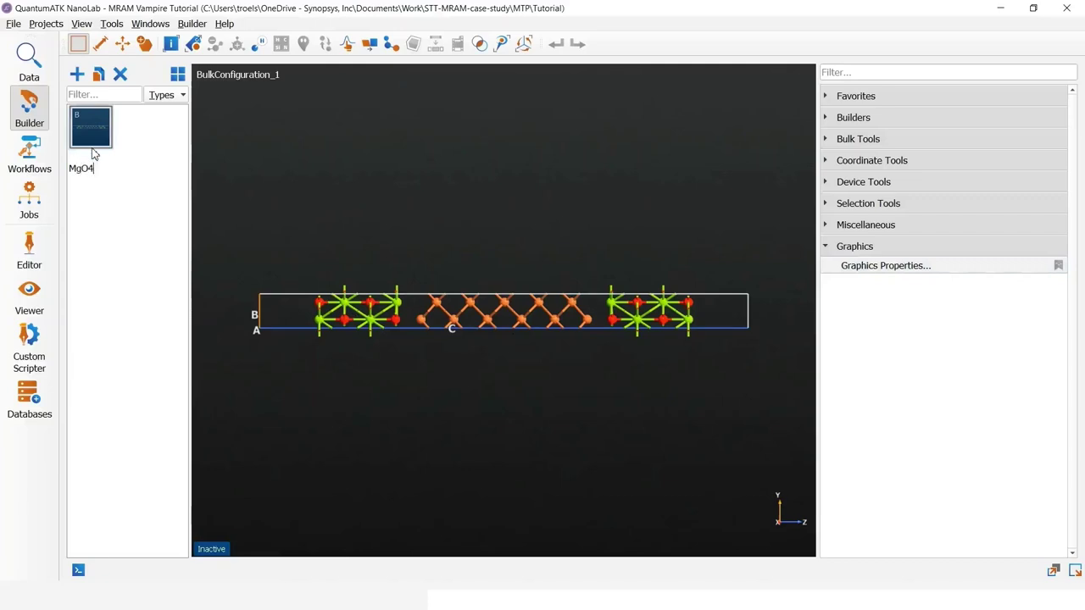
pyautogui.write('-Fe11-M')
pyautogui.press('Return')
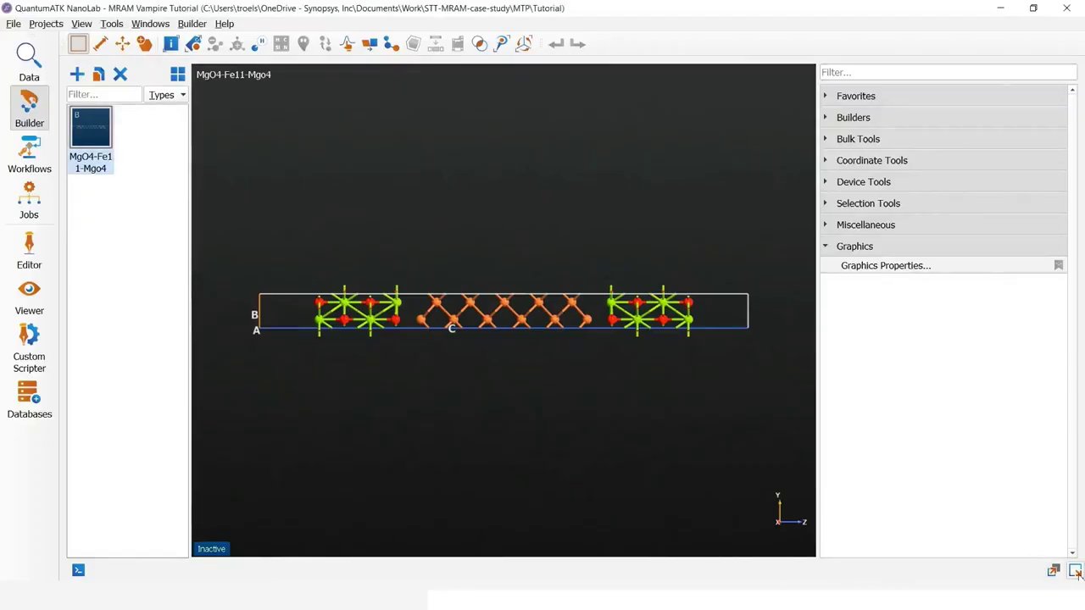
# Send MgO4-Fe11-Mgo4 to the Workflow Builder and add a Set LCAOCalculator block
pyautogui.click(1075, 572)
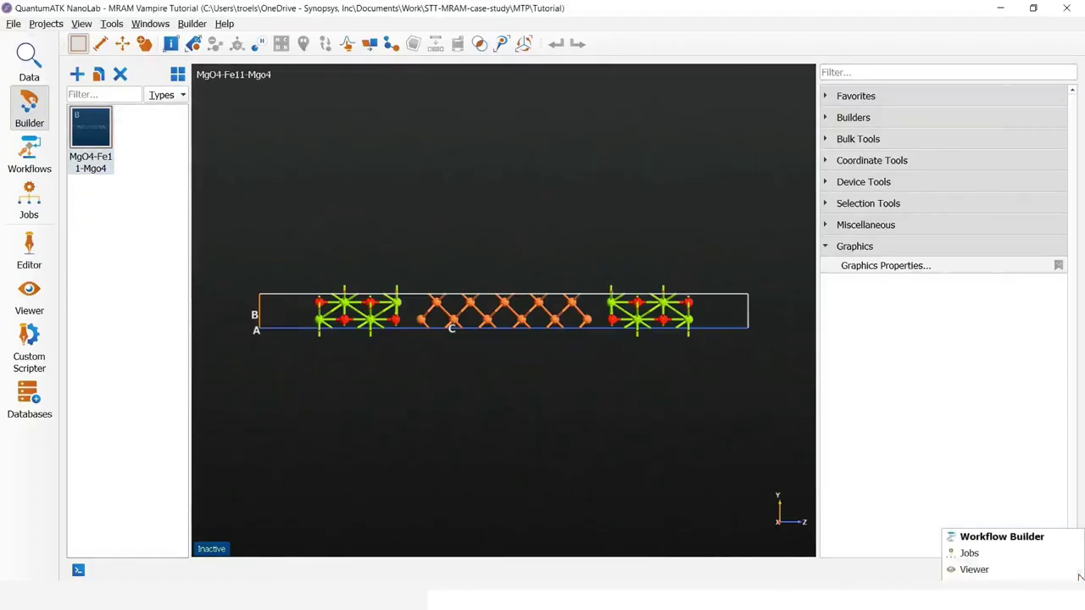
pyautogui.click(1014, 539)
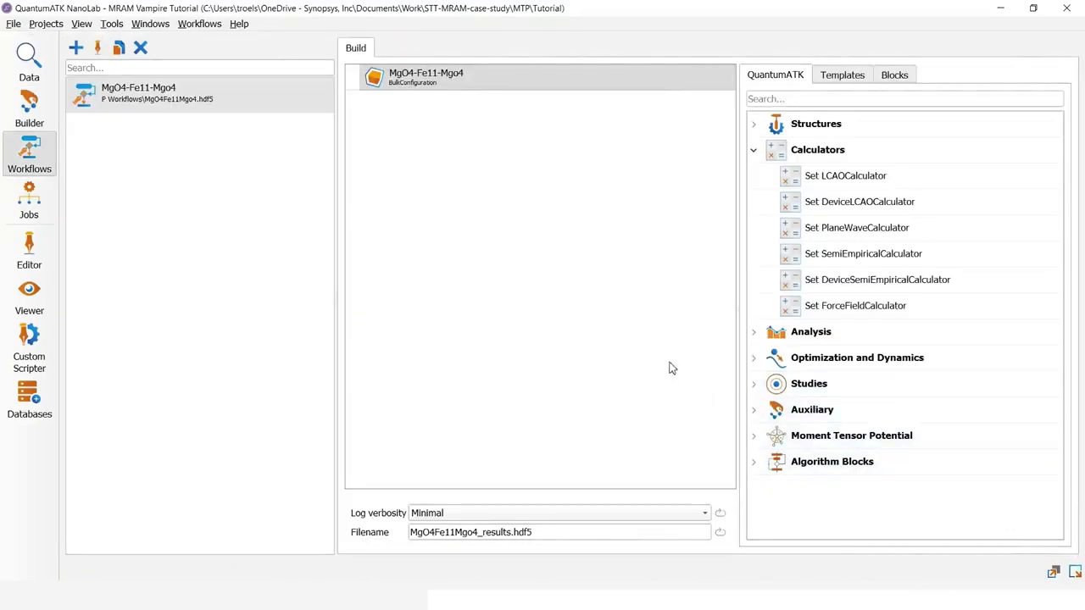
pyautogui.click(814, 178)
pyautogui.doubleClick(814, 178)
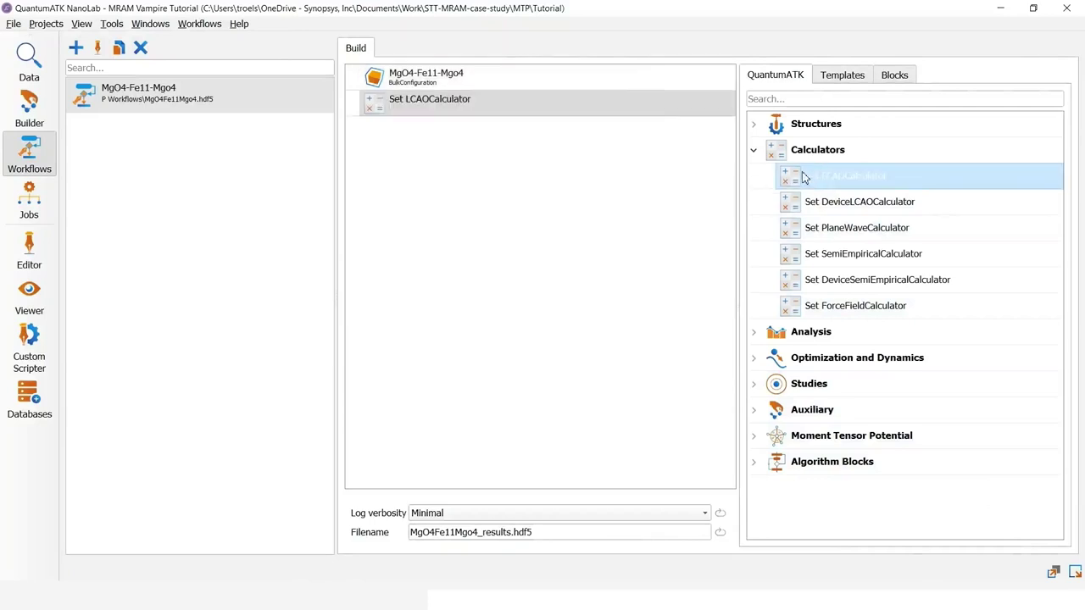
# Configure the LCAO calculator with Polarized spin and the High (7 Å) k-point density preset
pyautogui.click(418, 115)
pyautogui.doubleClick(418, 114)
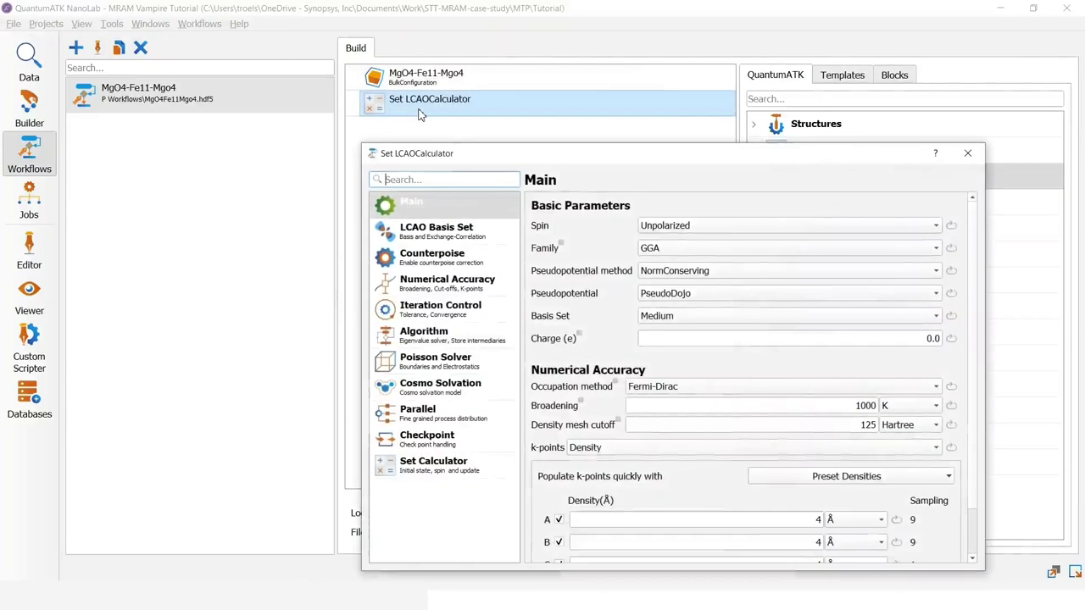
pyautogui.click(666, 228)
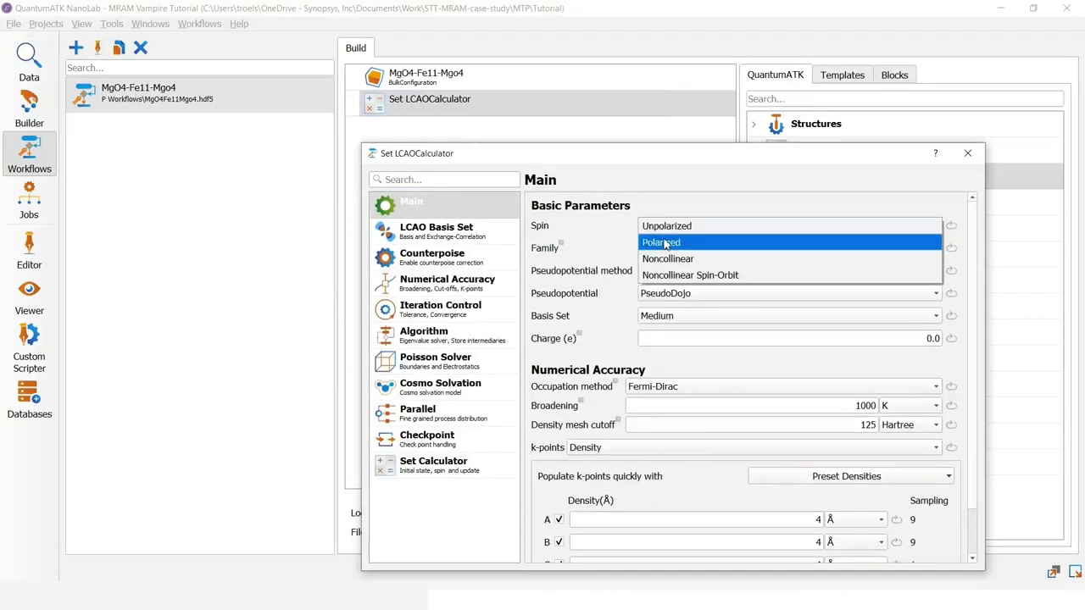
pyautogui.click(666, 242)
pyautogui.moveTo(638, 159); pyautogui.dragTo(525, 72)
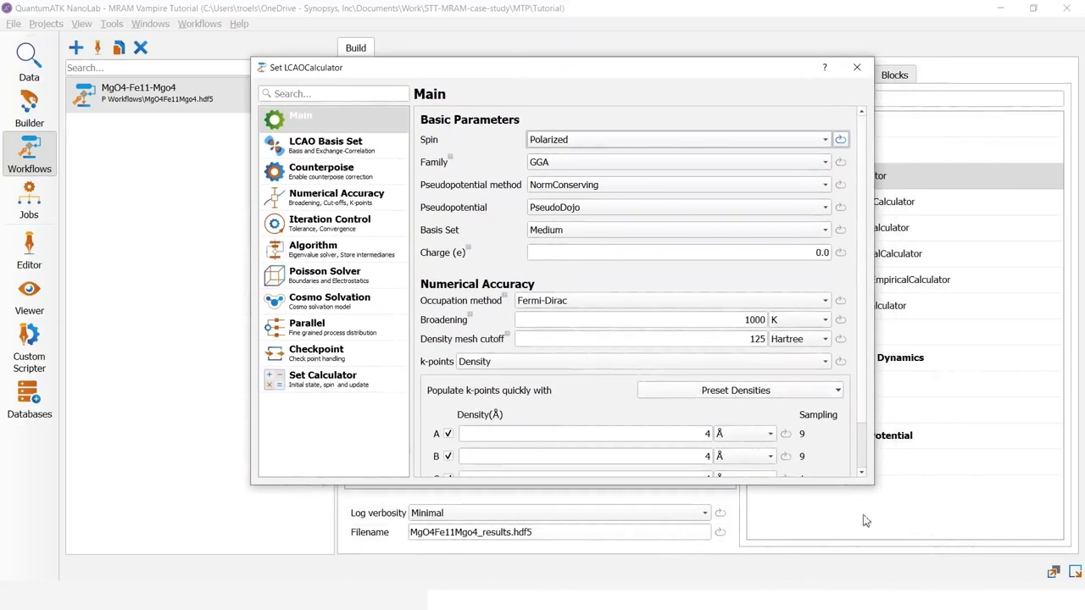
pyautogui.moveTo(873, 484); pyautogui.dragTo(897, 545)
pyautogui.click(762, 391)
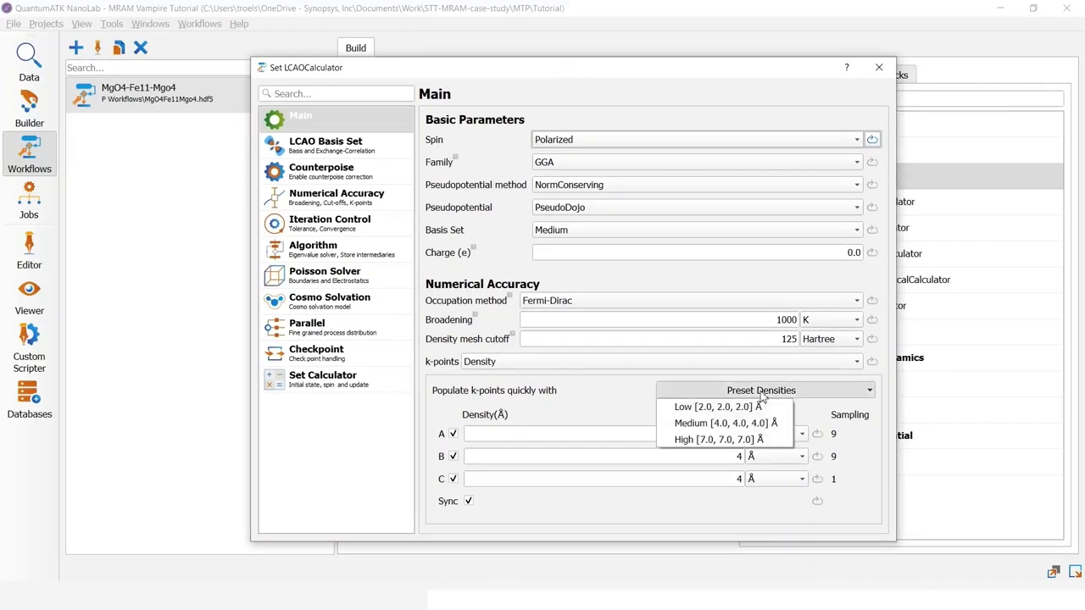
pyautogui.click(754, 441)
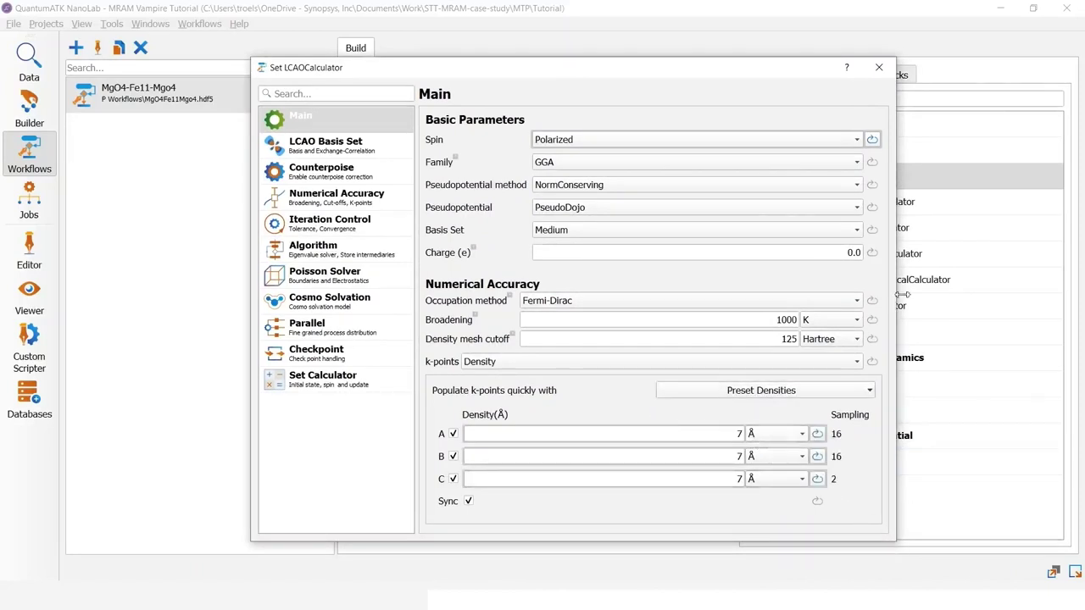
pyautogui.click(882, 73)
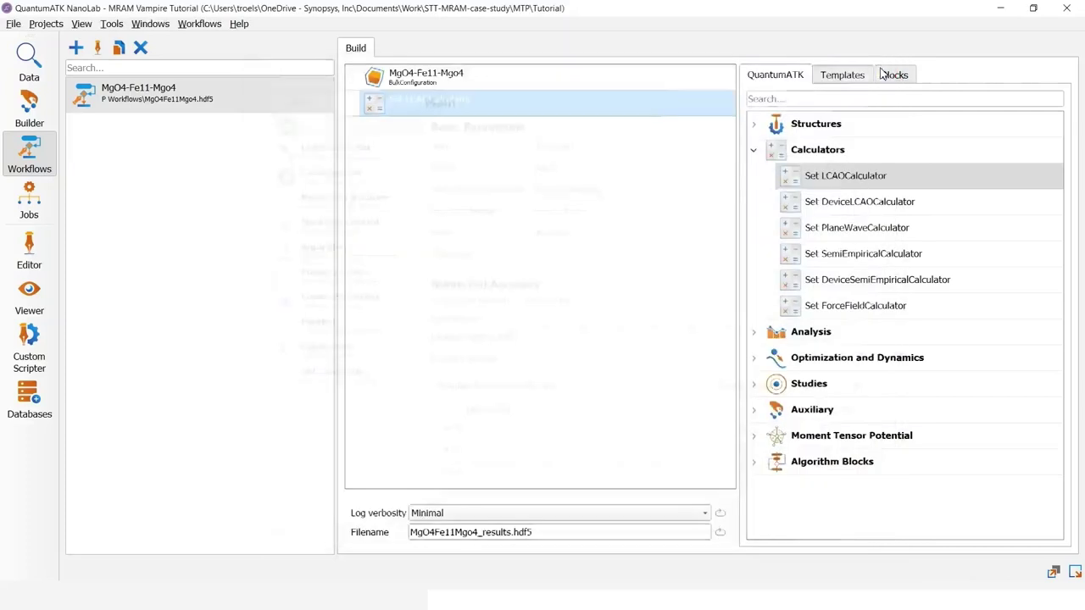
pyautogui.click(827, 98)
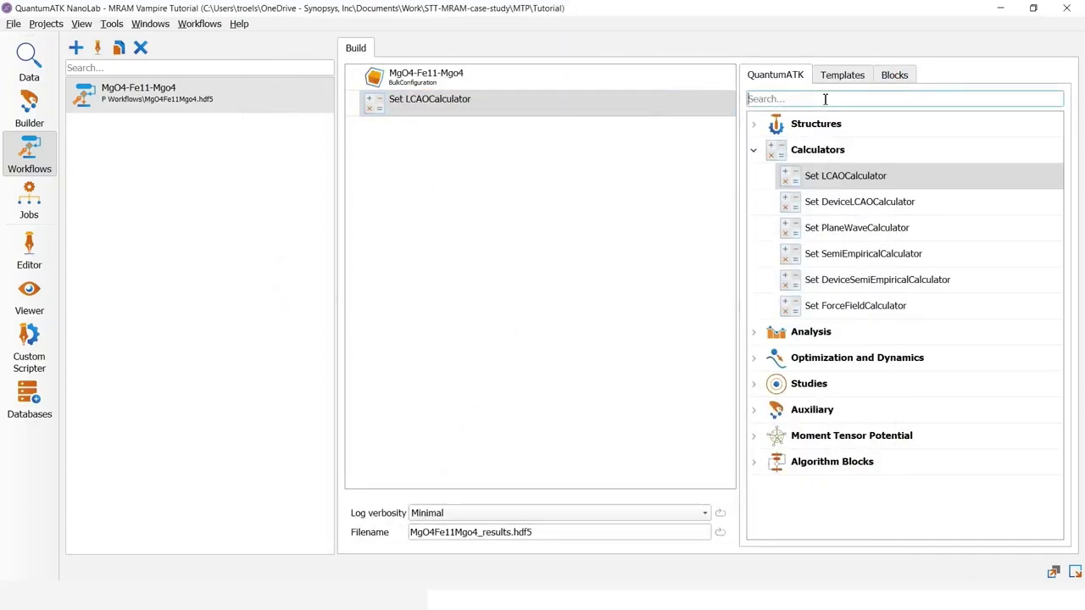
# Add a HeisenbergExchange block and set its nC exchange range to 1
pyautogui.write('He')
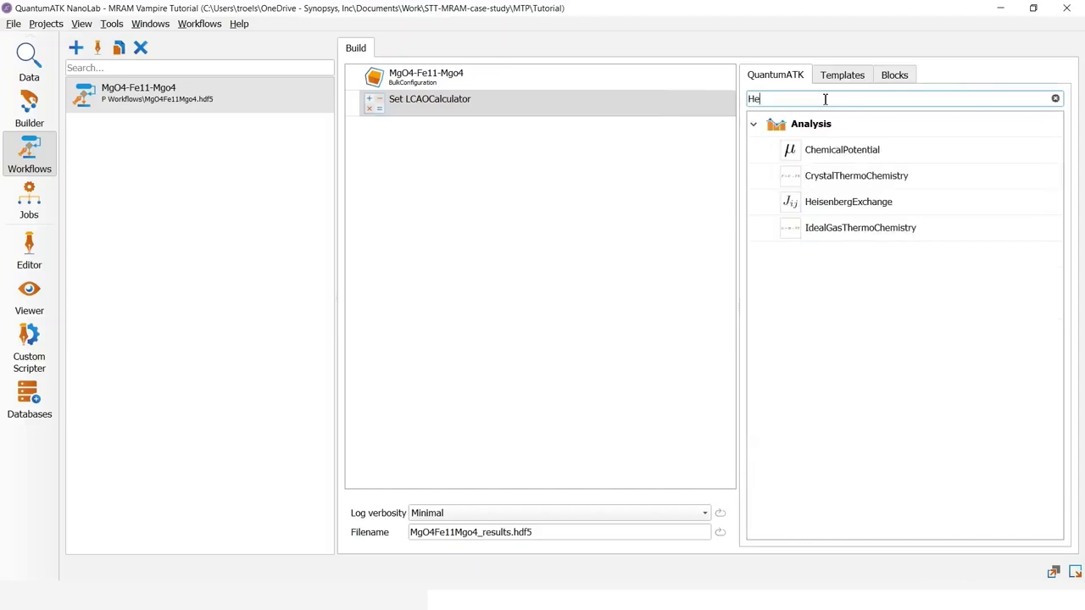
pyautogui.doubleClick(845, 202)
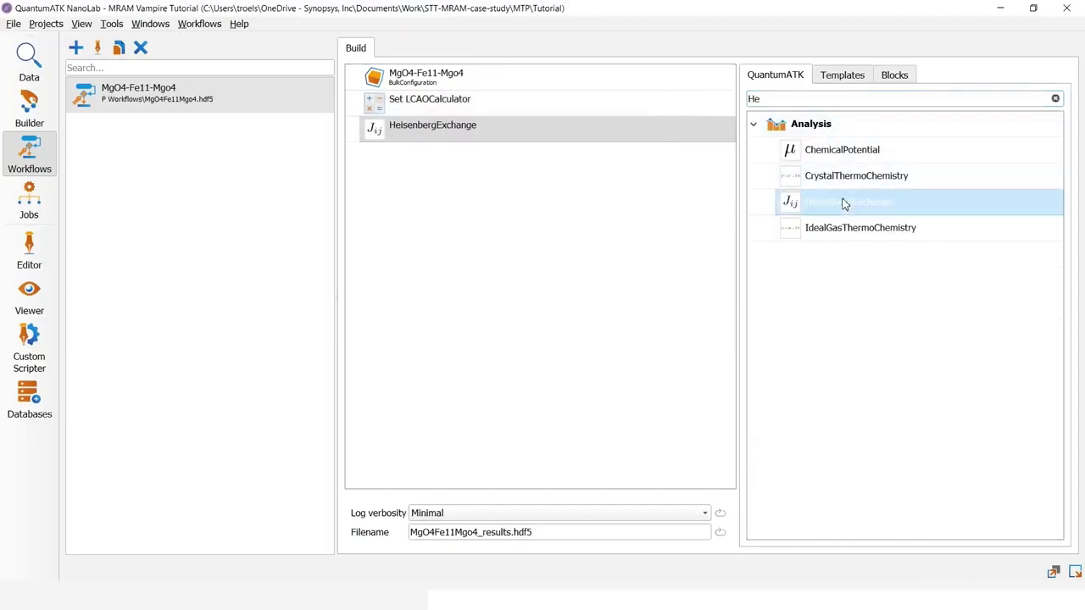
pyautogui.click(395, 132)
pyautogui.doubleClick(395, 133)
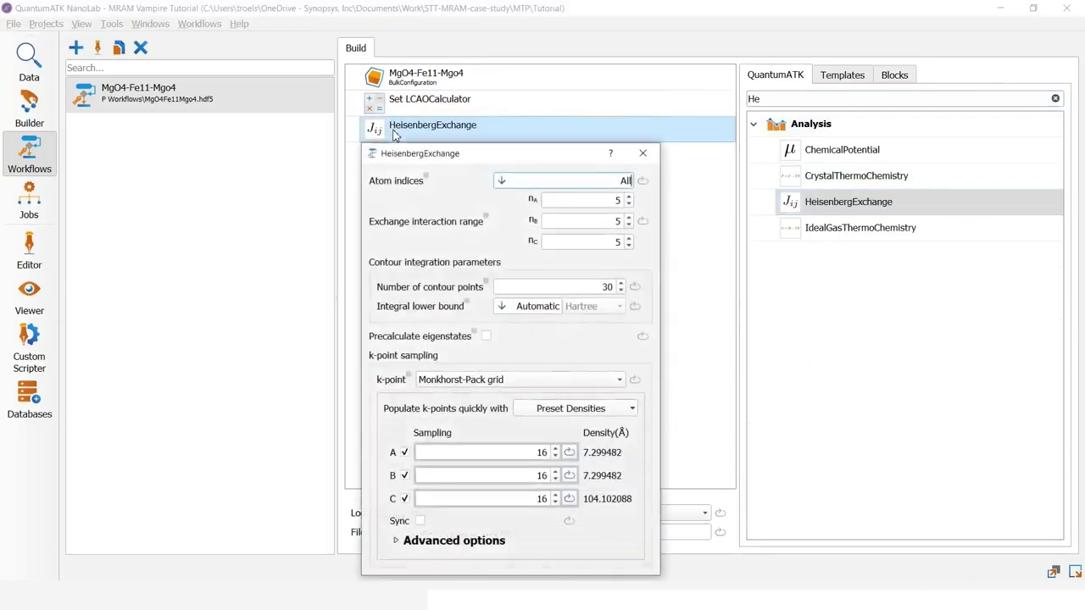
pyautogui.moveTo(449, 157); pyautogui.dragTo(408, 111)
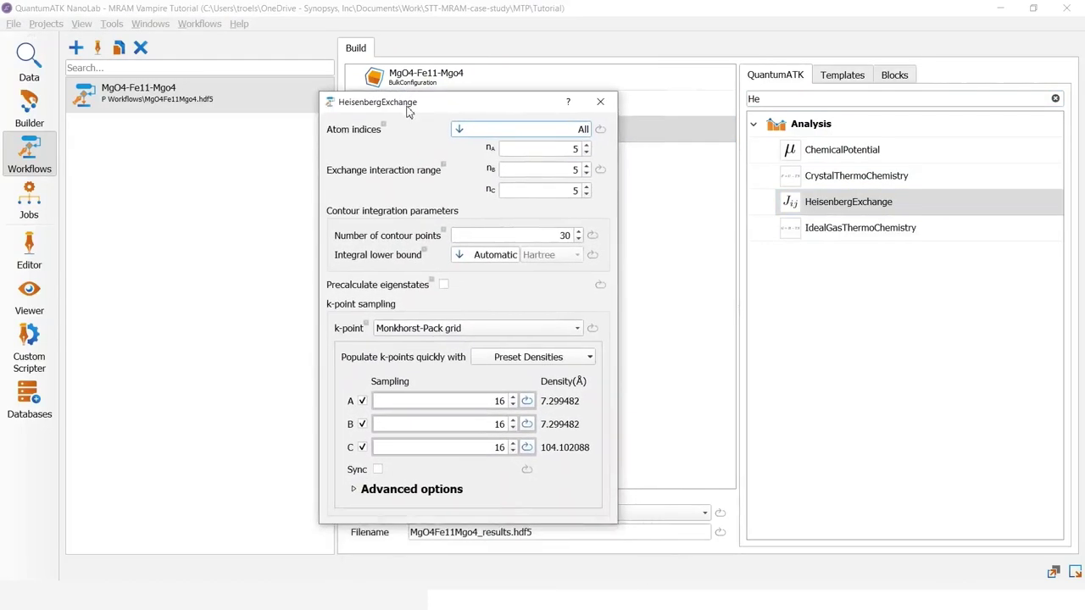
pyautogui.click(569, 192)
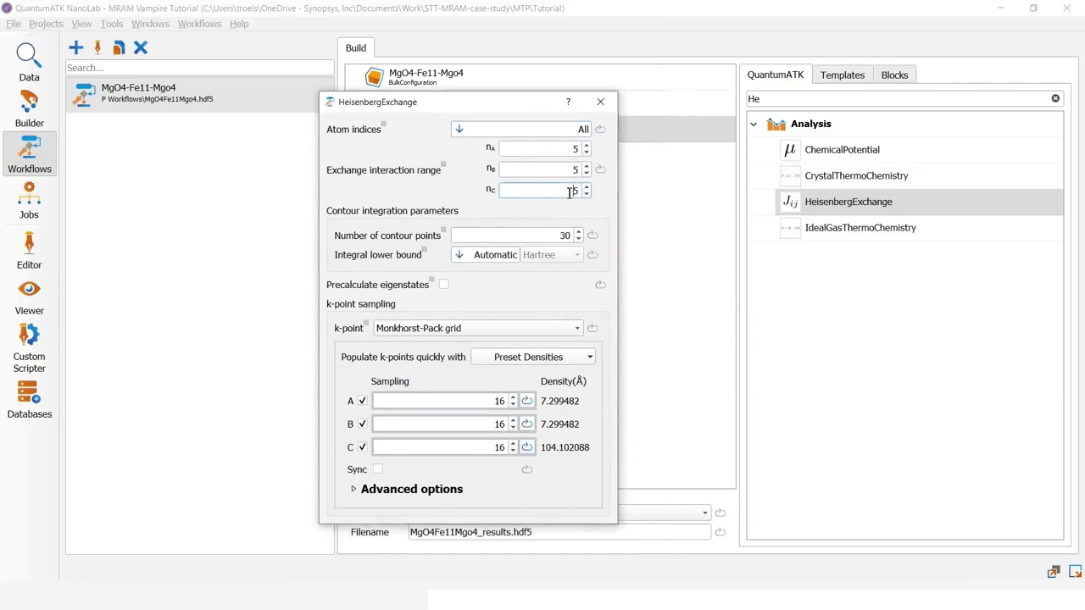
pyautogui.doubleClick(570, 192)
pyautogui.write('1')
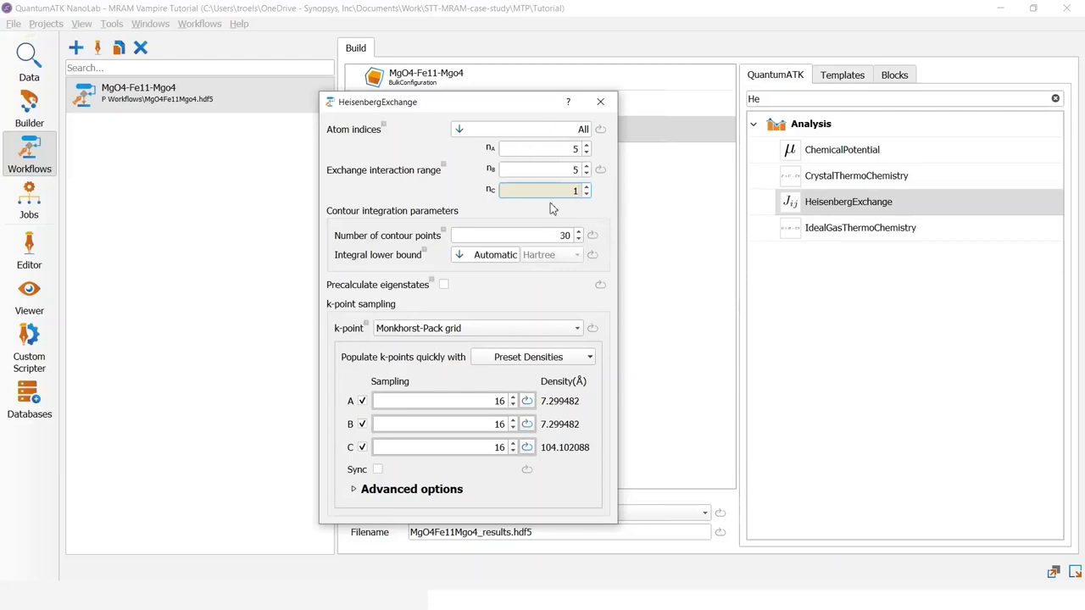
# Switch HeisenbergExchange k-point sampling to Density 7 Å with the C direction disabled
pyautogui.click(451, 329)
pyautogui.click(442, 313)
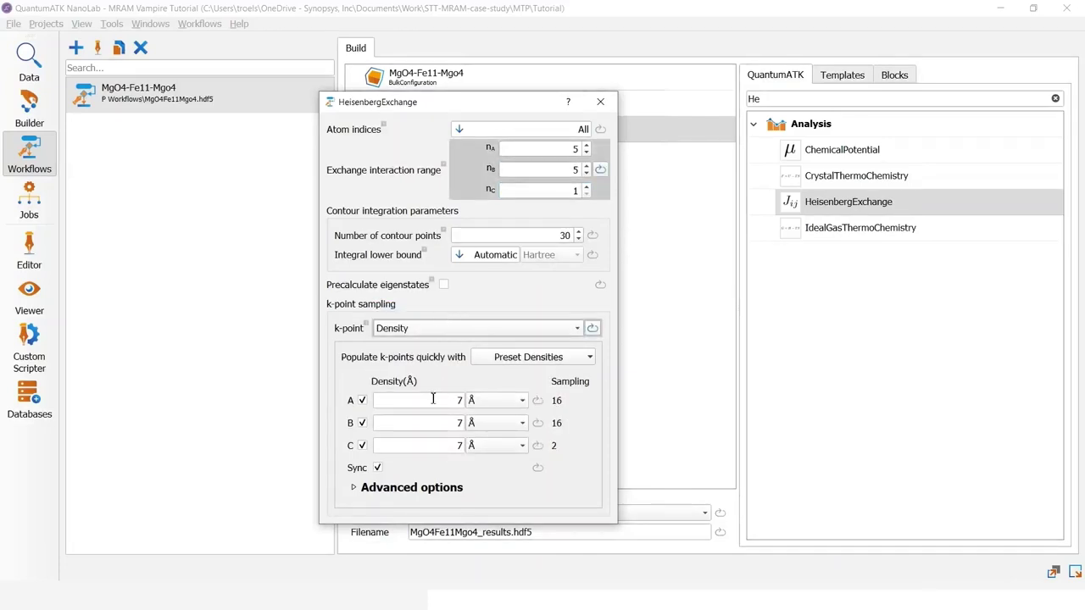
pyautogui.click(458, 402)
pyautogui.press('BackSpace')
pyautogui.write('7')
pyautogui.click(361, 448)
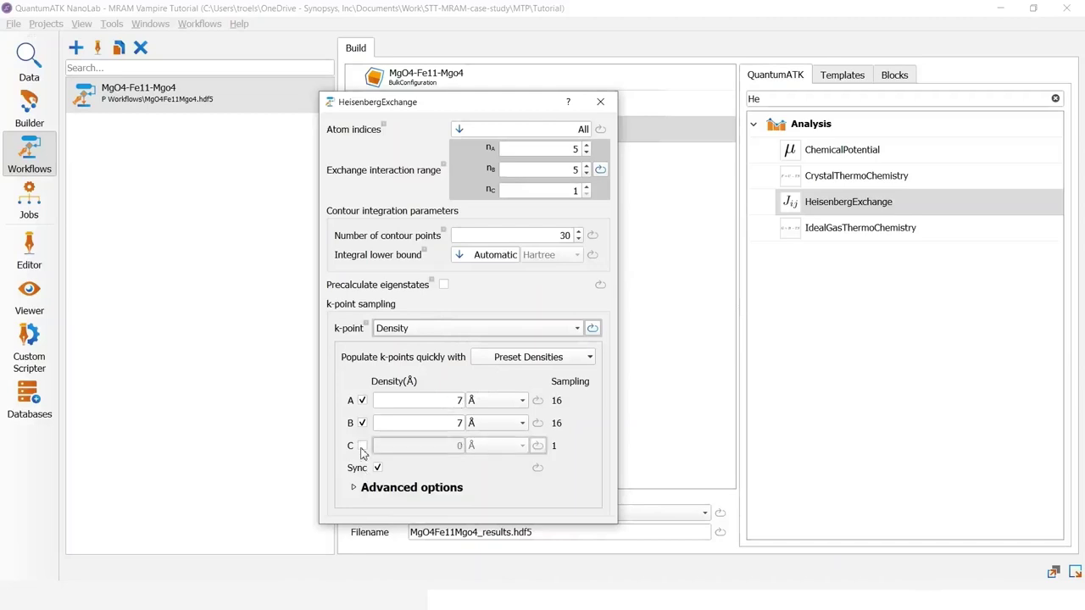
pyautogui.click(604, 103)
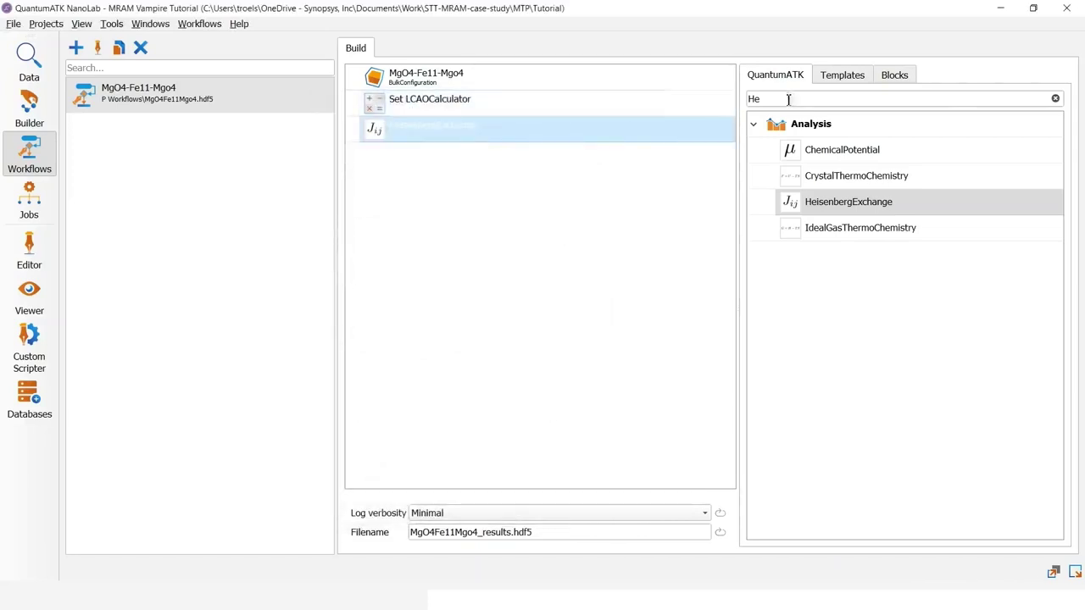
# Clear the He search filter and add a second Set LCAOCalculator block
pyautogui.click(1056, 99)
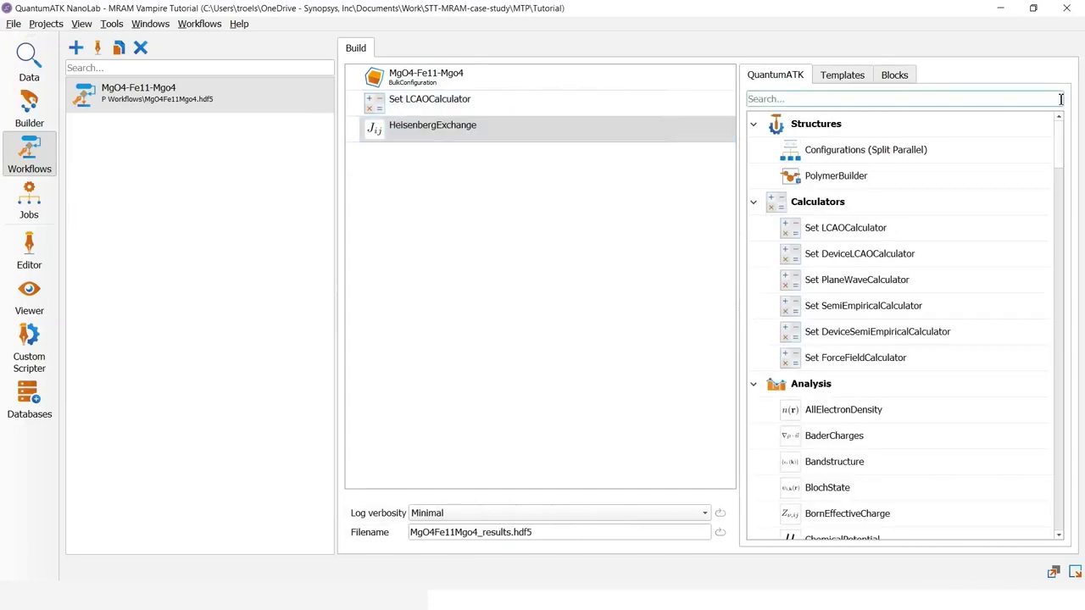
pyautogui.click(812, 241)
pyautogui.doubleClick(812, 241)
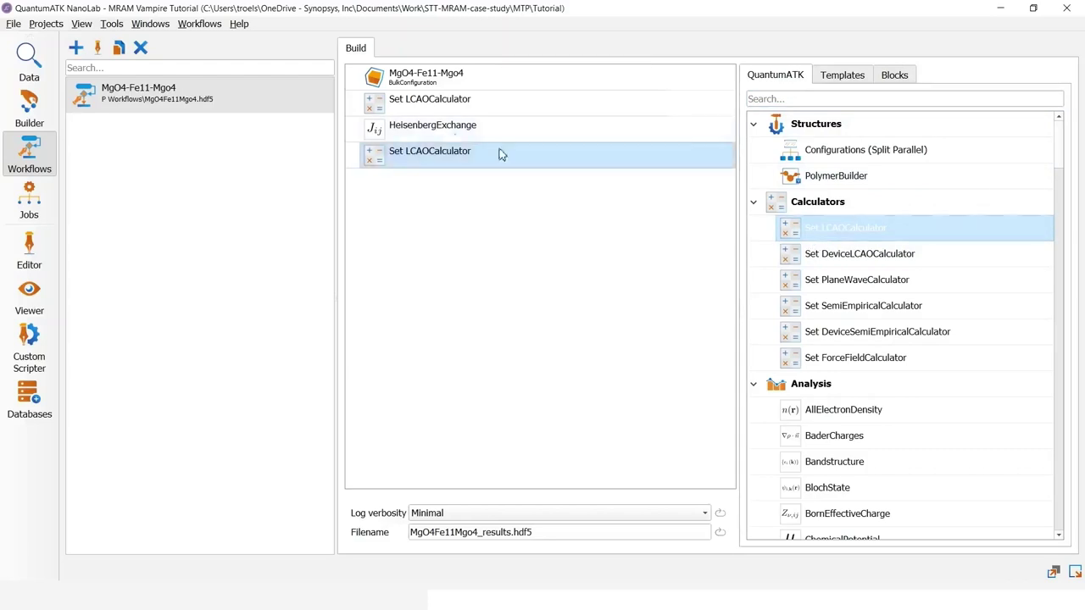
pyautogui.click(411, 161)
pyautogui.click(408, 162)
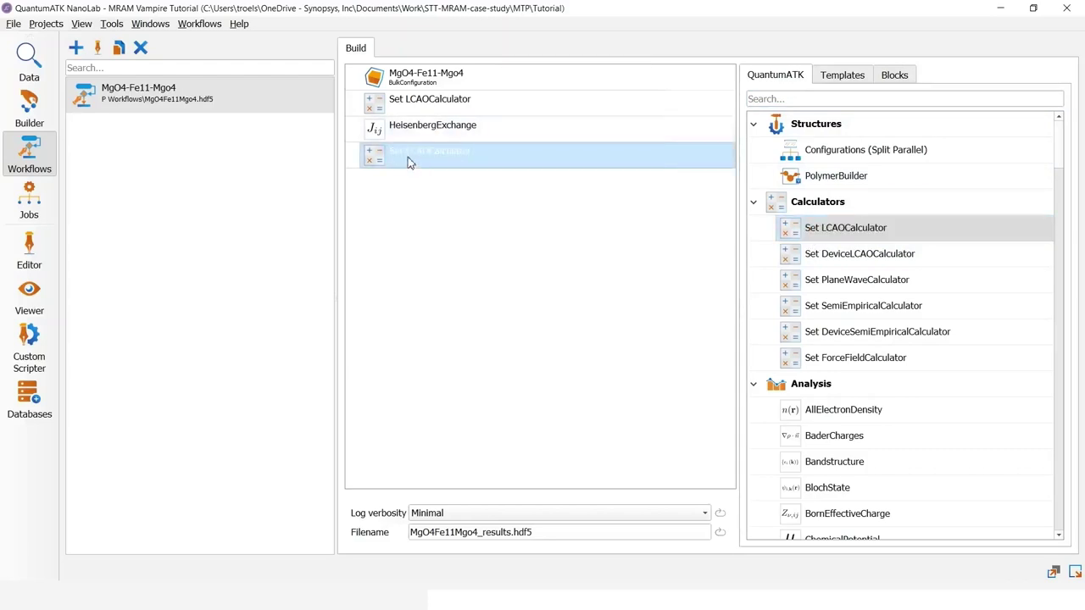
pyautogui.doubleClick(407, 162)
# Set the second calculator to Noncollinear Spin-Orbit spin with High preset k-point densities
pyautogui.click(678, 227)
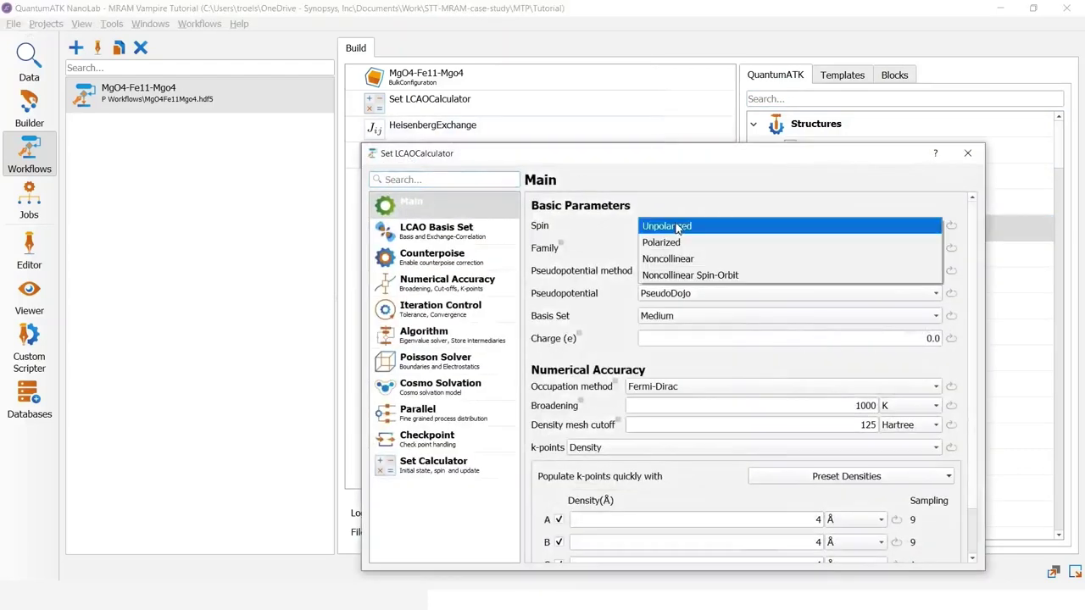
pyautogui.click(688, 275)
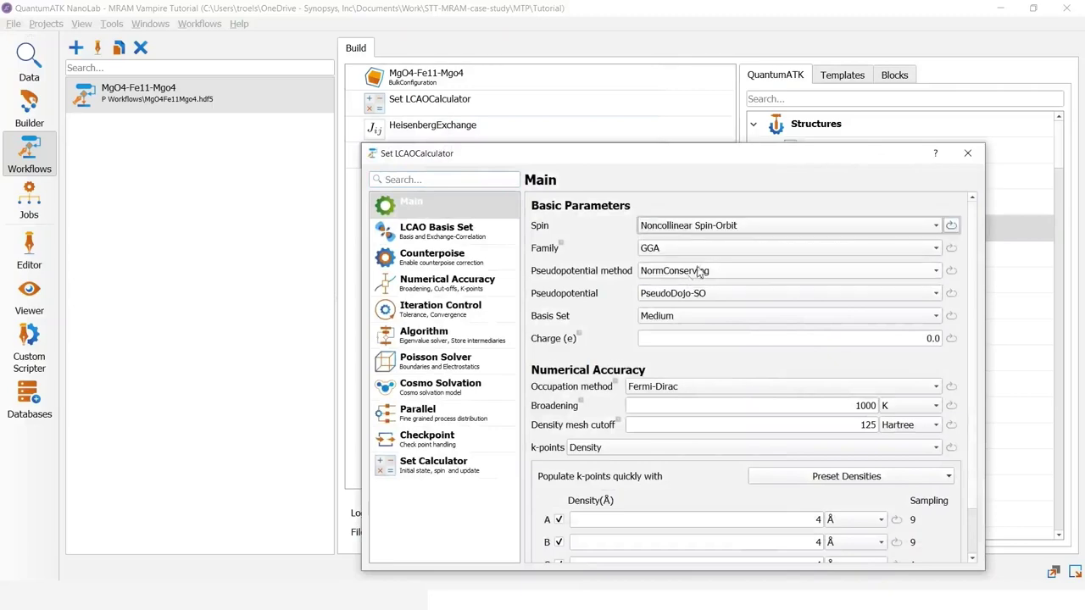
pyautogui.moveTo(687, 150); pyautogui.dragTo(626, 17)
pyautogui.click(761, 344)
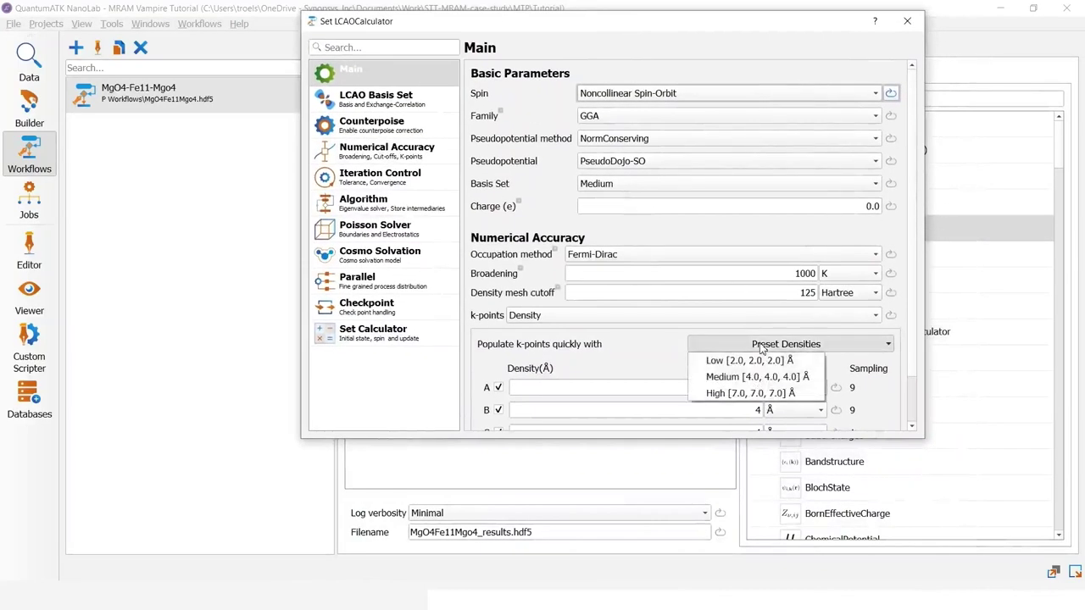
pyautogui.click(762, 394)
pyautogui.moveTo(923, 437); pyautogui.dragTo(939, 493)
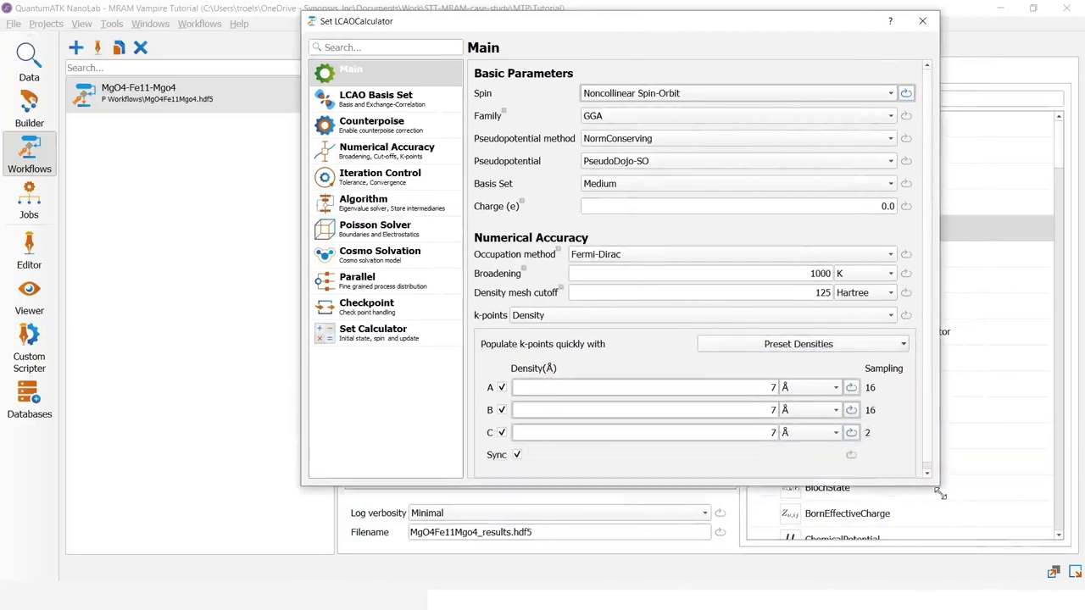
pyautogui.click(925, 21)
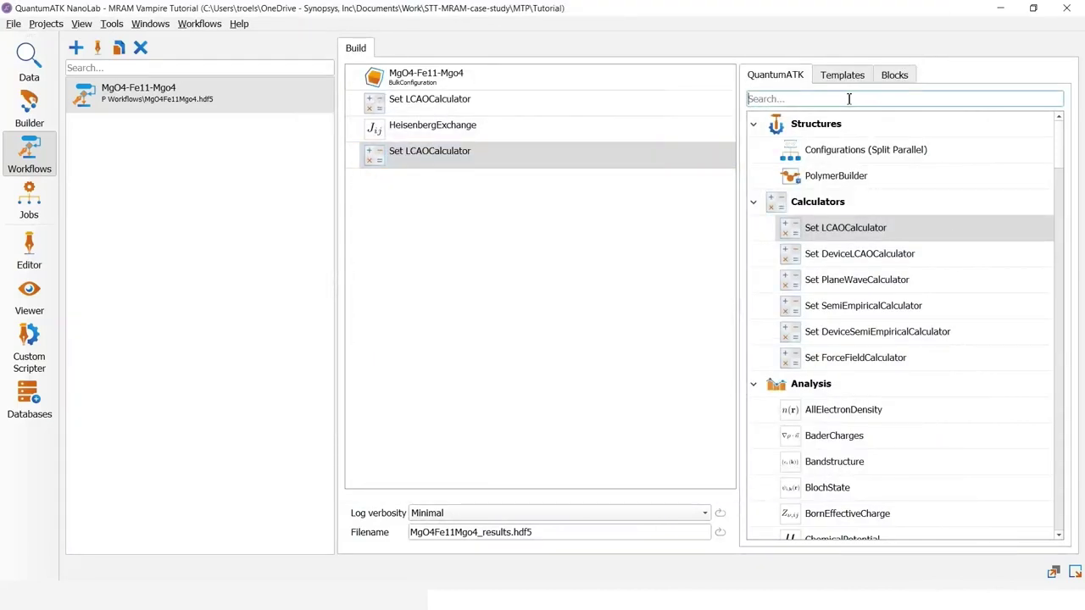
# Add a MagneticAnisotropyEnergy study to the workflow and open its settings
pyautogui.write('Ma')
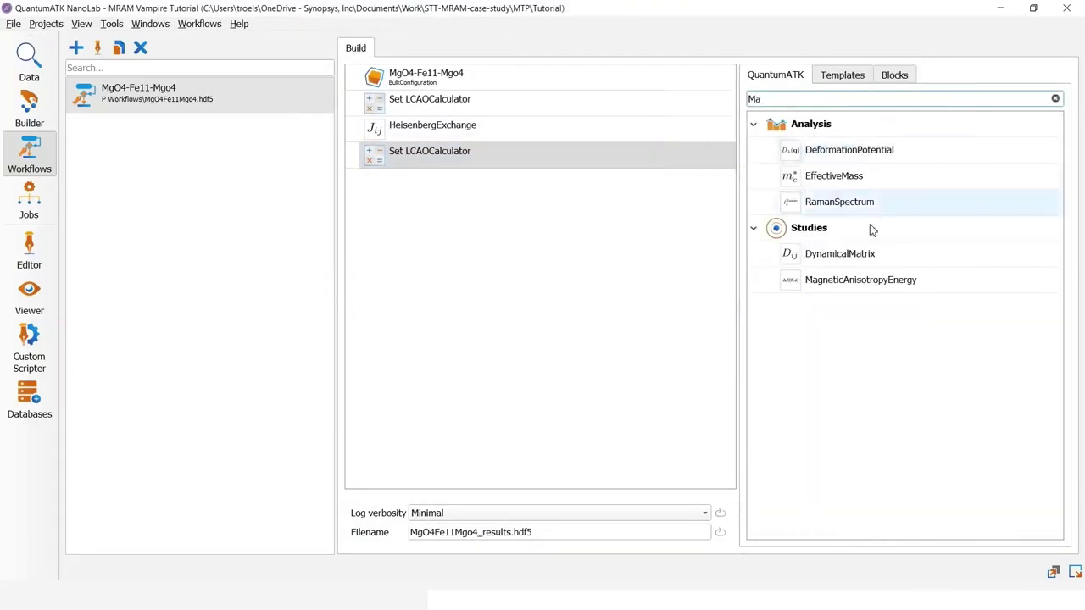
pyautogui.click(849, 284)
pyautogui.doubleClick(849, 284)
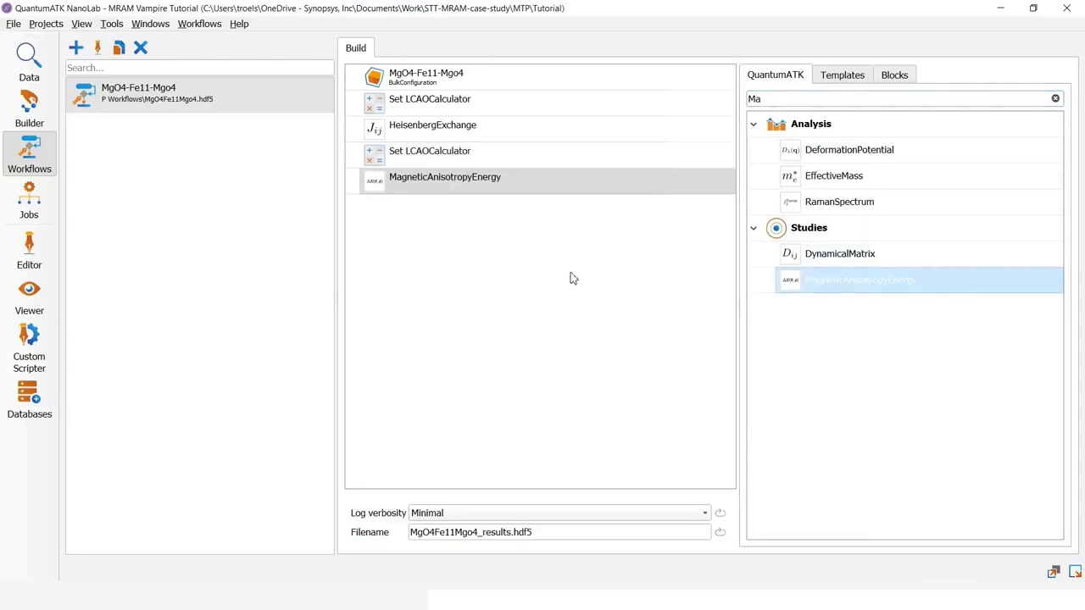
pyautogui.doubleClick(447, 185)
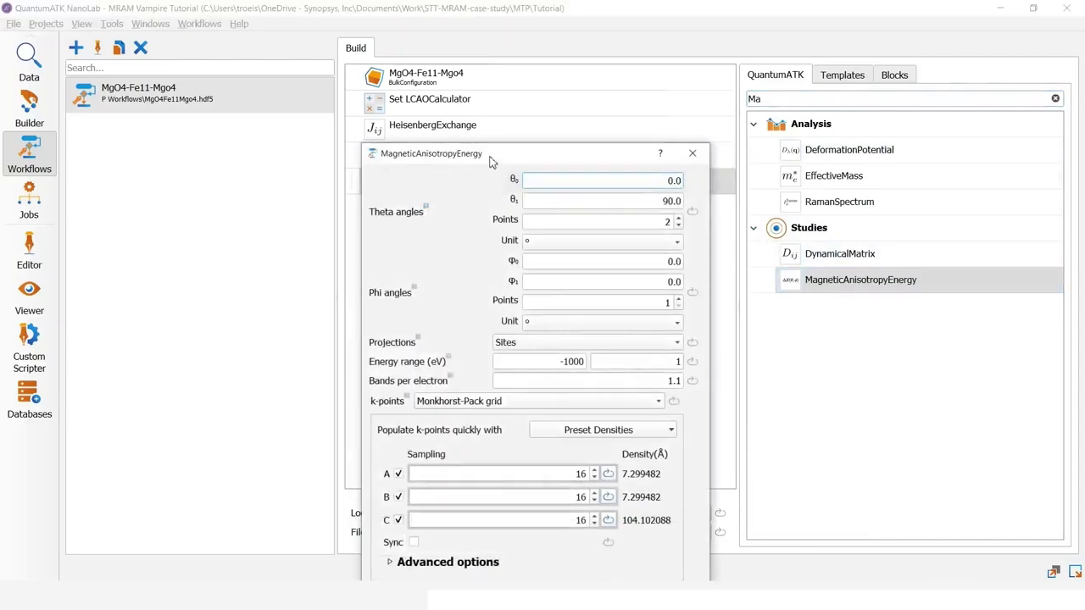
pyautogui.moveTo(488, 157); pyautogui.dragTo(383, 63)
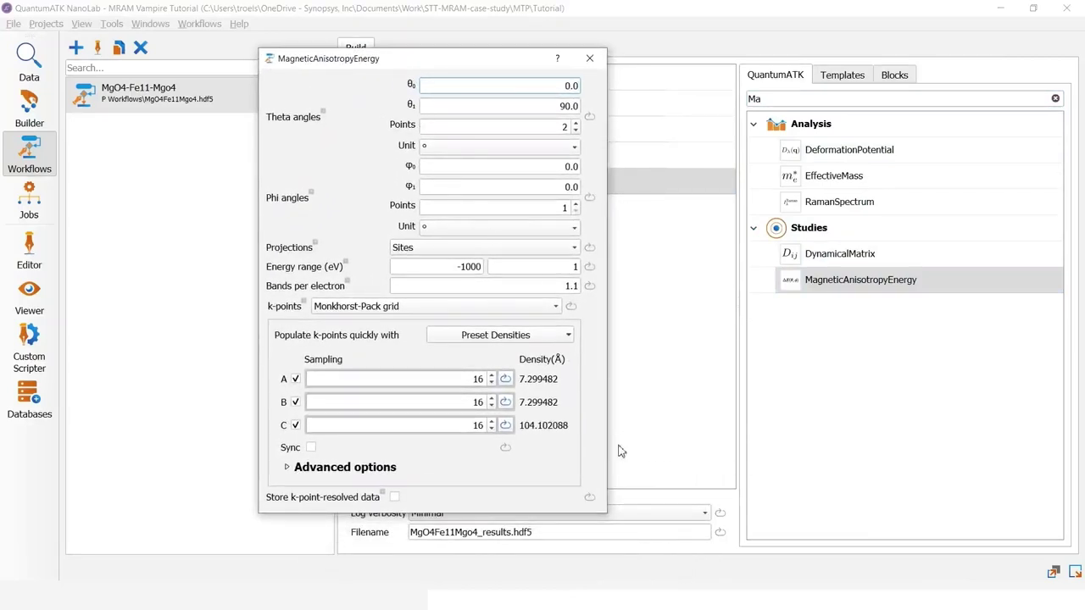
pyautogui.moveTo(609, 513); pyautogui.dragTo(655, 560)
# Switch k-point sampling to Density, with A density 20 and C density 1
pyautogui.click(390, 307)
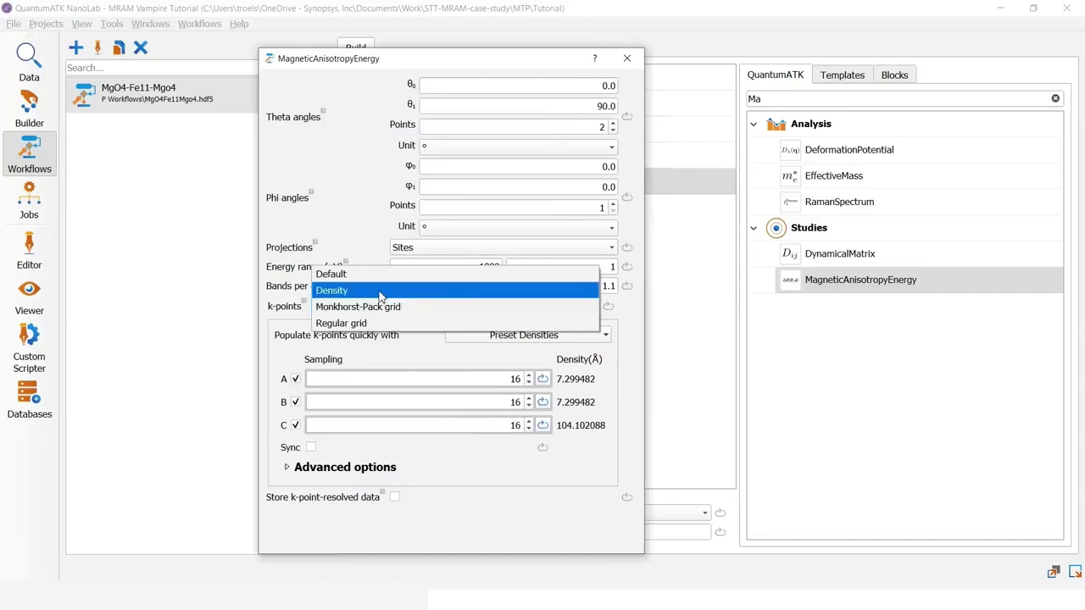
pyautogui.click(381, 291)
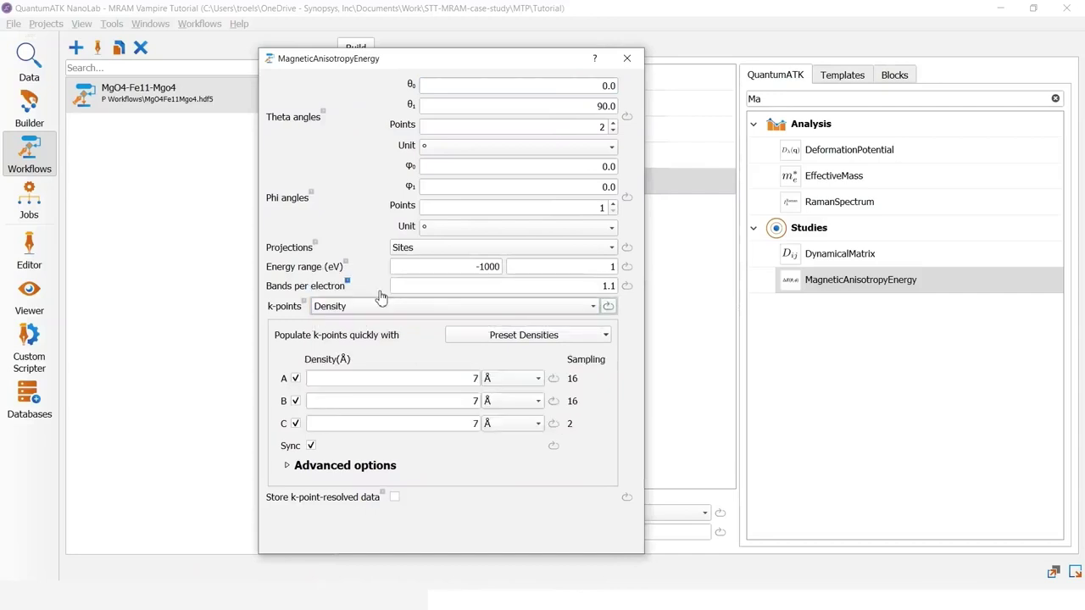
pyautogui.click(462, 378)
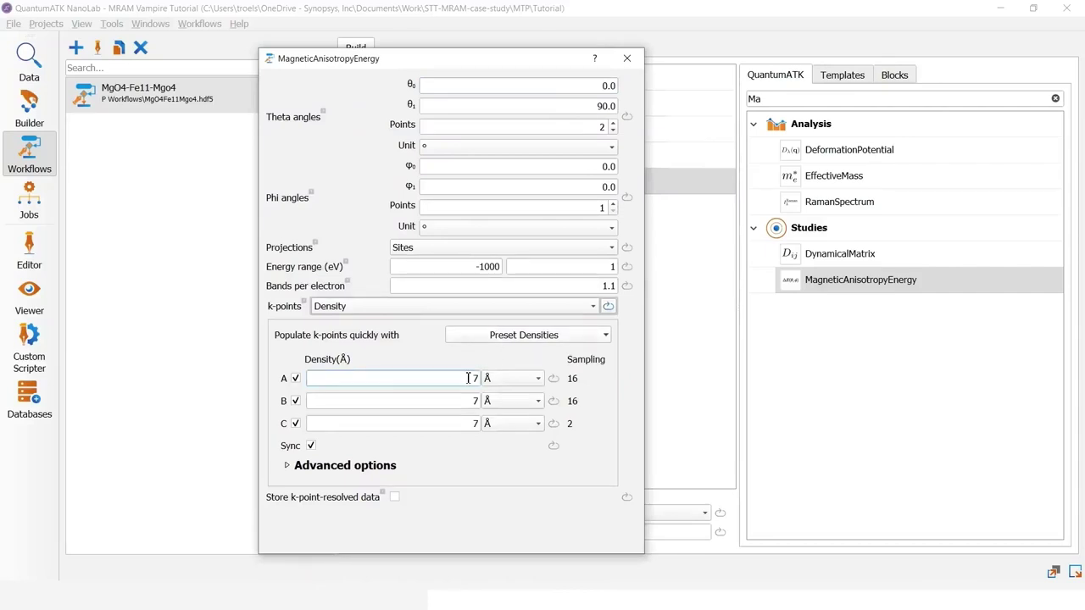
pyautogui.doubleClick(469, 378)
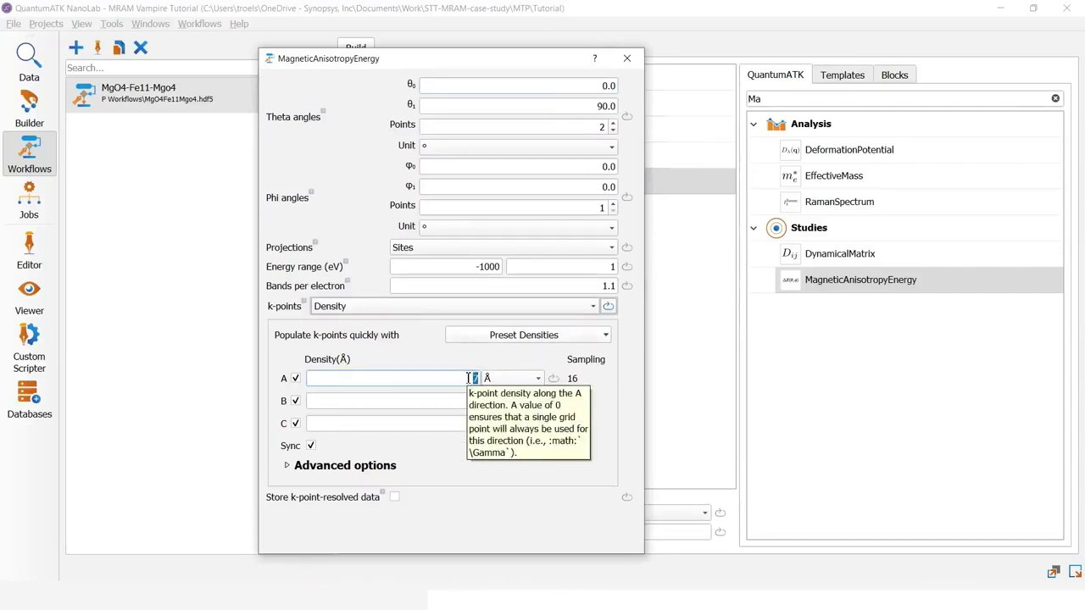
pyautogui.write('20')
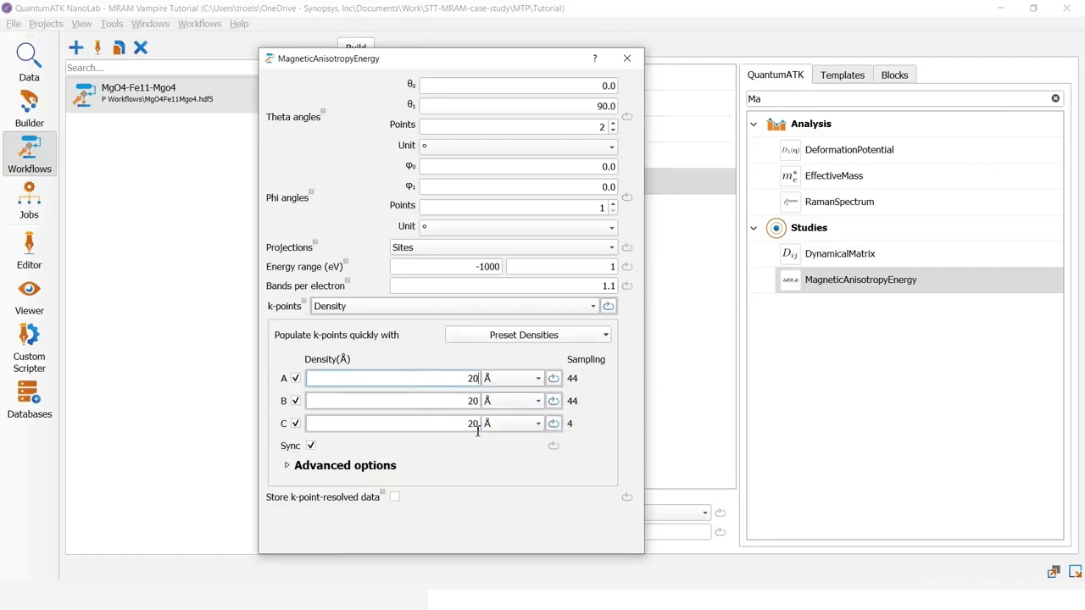
pyautogui.doubleClick(468, 424)
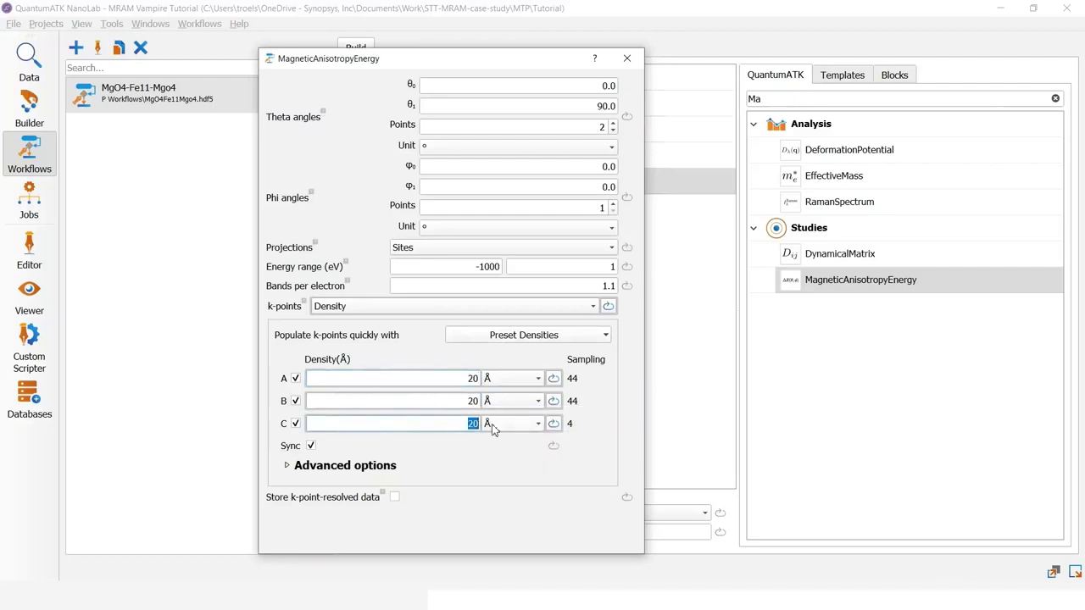
pyautogui.write('1')
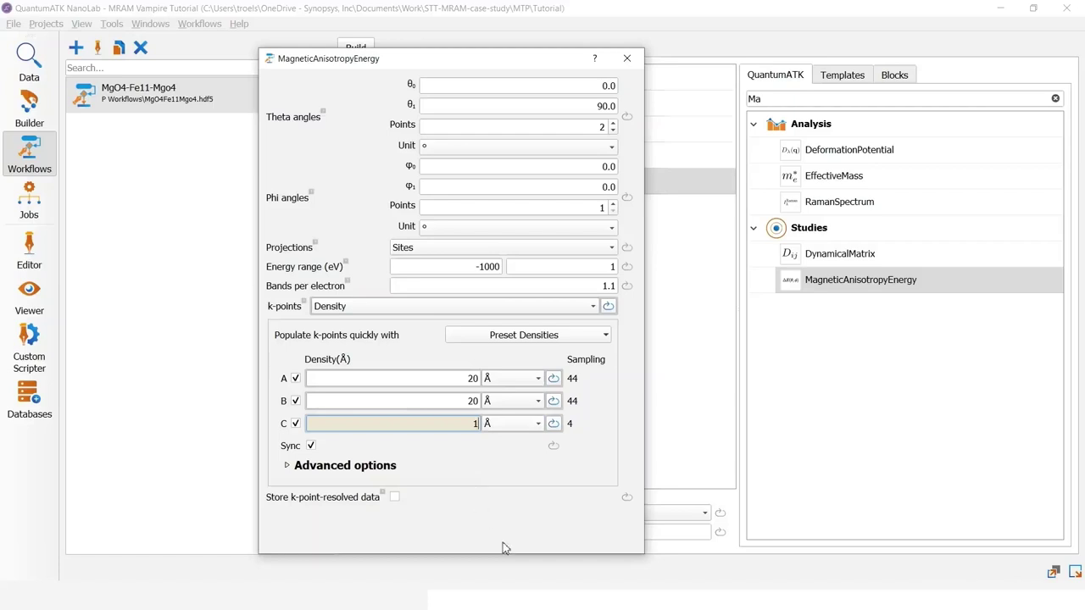
pyautogui.press('Return')
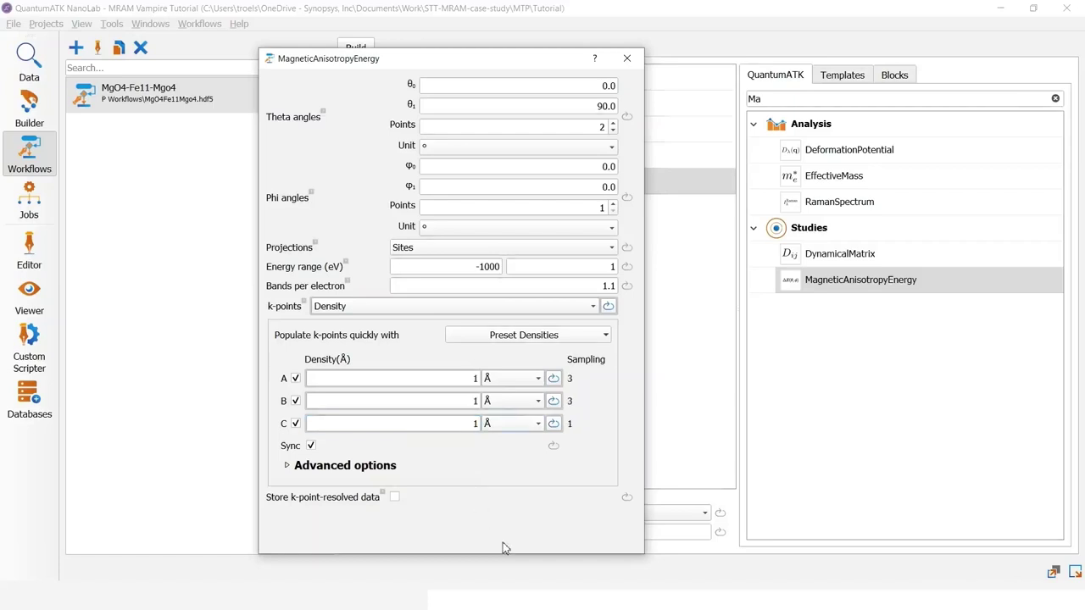
# Unlink the density values and set both A and B densities to 20 Å
pyautogui.click(311, 446)
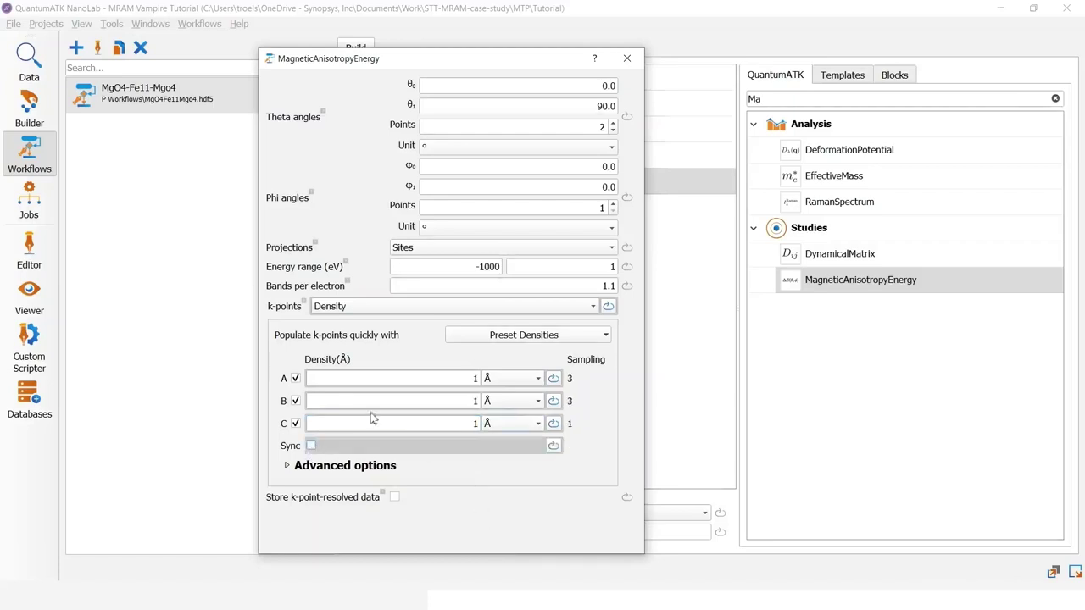
pyautogui.doubleClick(466, 377)
pyautogui.write('20')
pyautogui.press('Return')
pyautogui.doubleClick(478, 401)
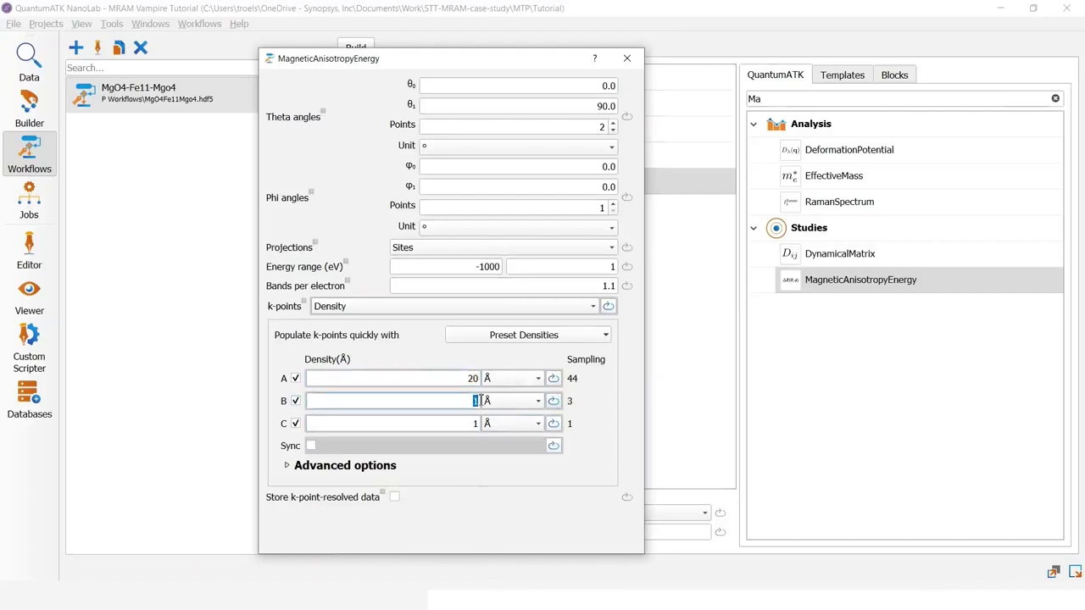
pyautogui.write('20')
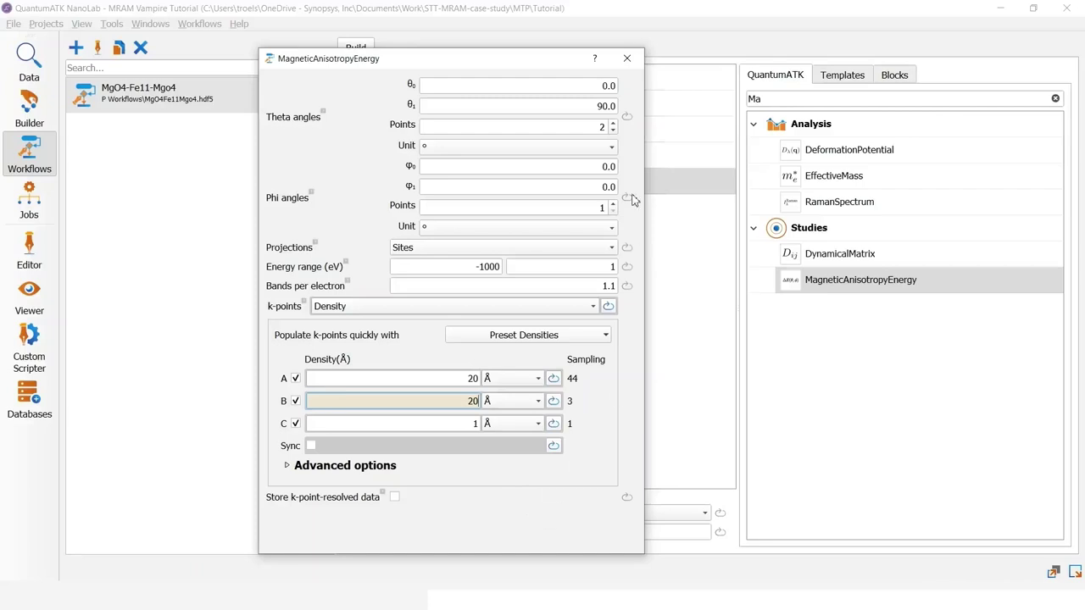
pyautogui.moveTo(494, 60); pyautogui.dragTo(492, 54)
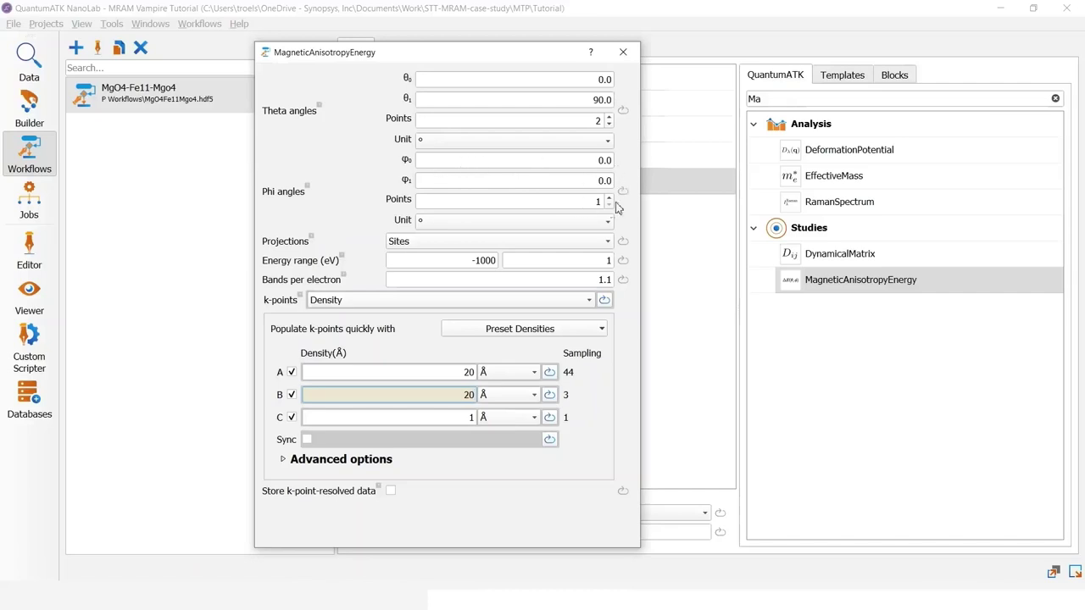
# Export the workflow to the Job Manager and save it as a Python script
pyautogui.click(623, 56)
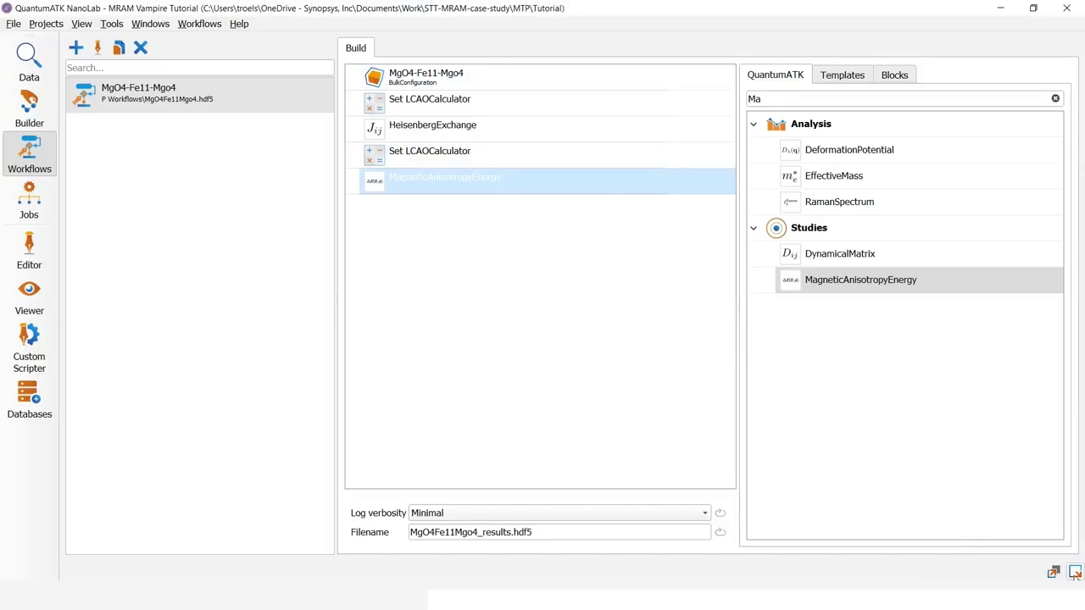
pyautogui.click(1075, 573)
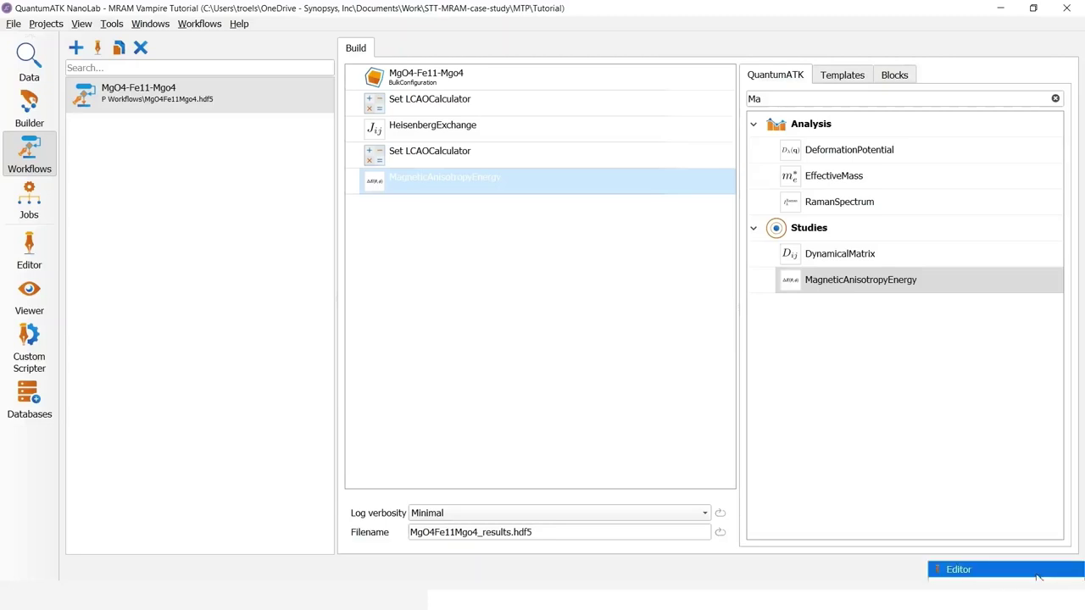
pyautogui.click(1037, 573)
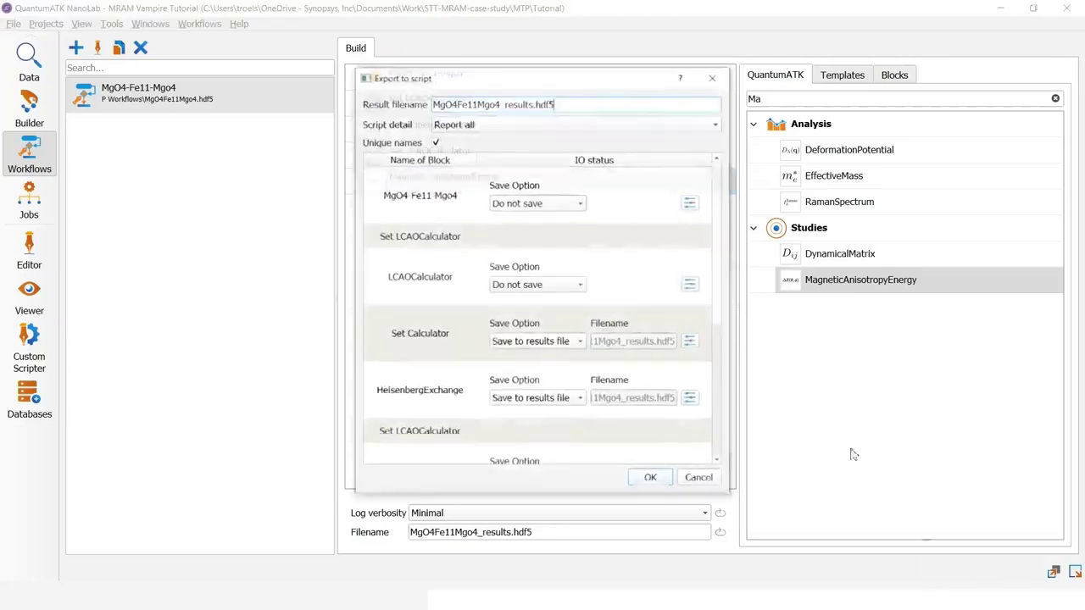
pyautogui.click(651, 479)
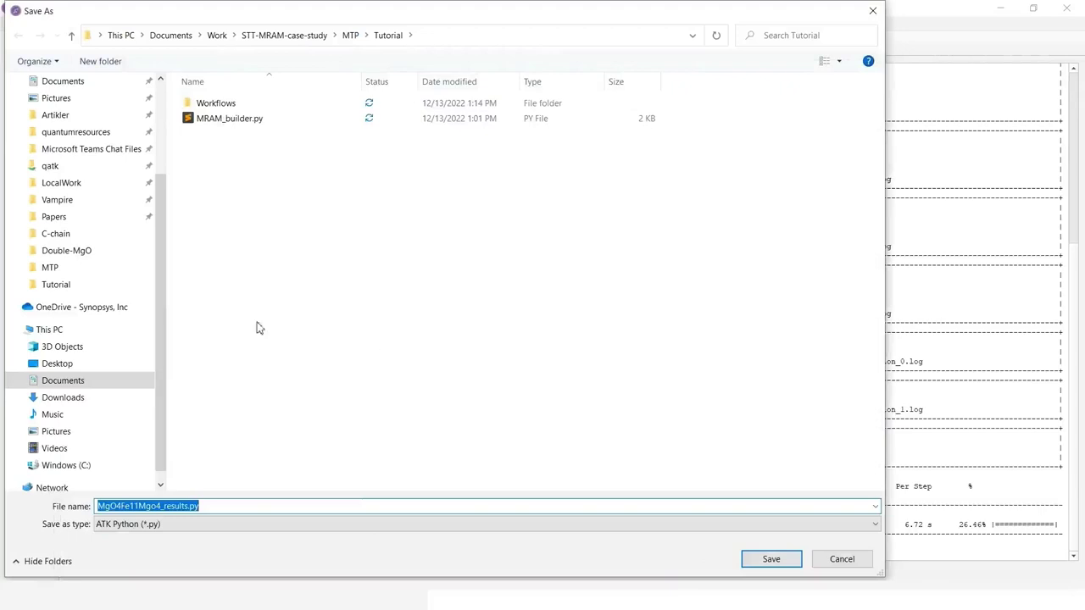
pyautogui.click(770, 559)
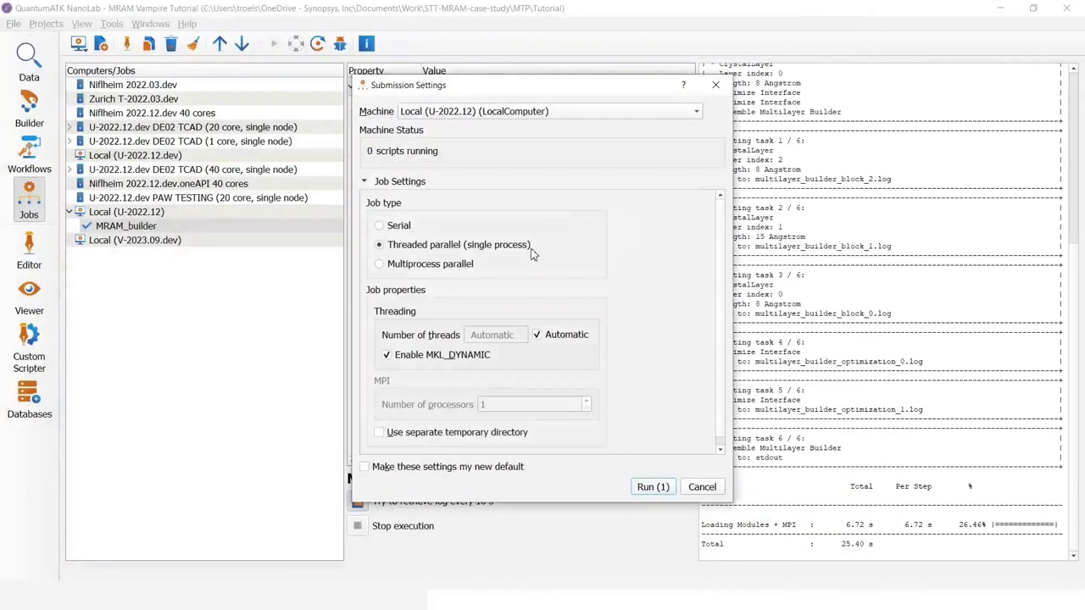
# Submit the job to the 20-core DE02 TCAD machine
pyautogui.click(508, 111)
pyautogui.click(509, 57)
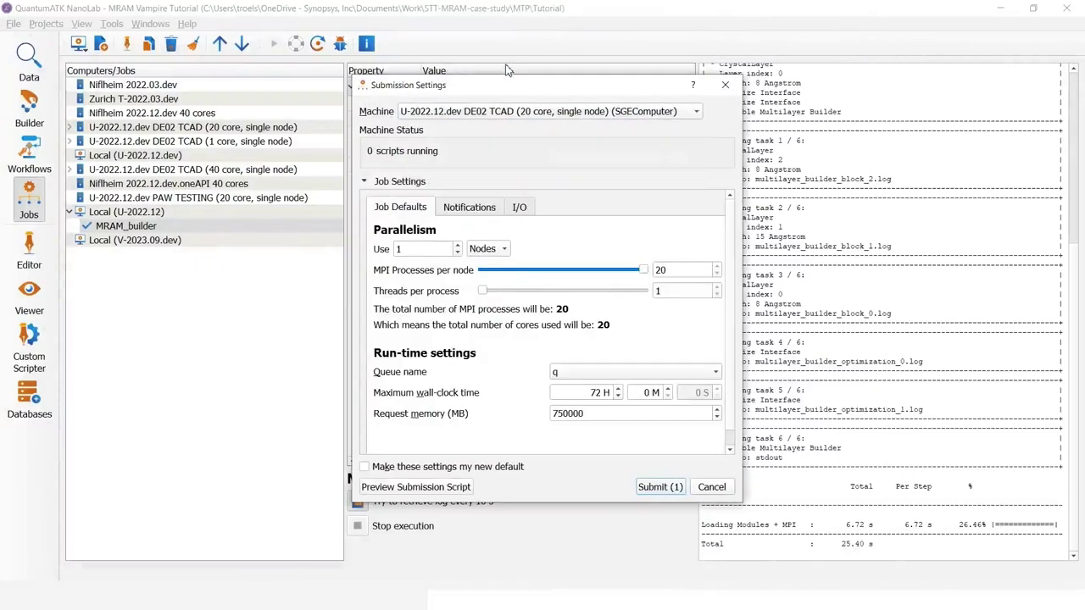
pyautogui.click(651, 488)
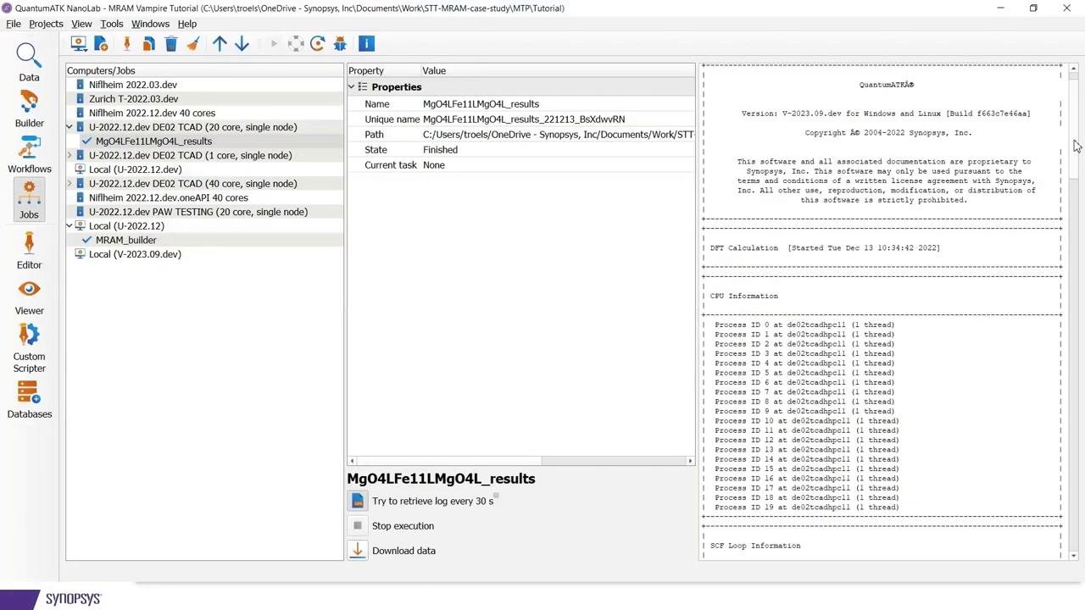
# Browse MgO4LFe11LMgO4L_results.hdf5 in the Data panel and preview its mae result
pyautogui.moveTo(1075, 145); pyautogui.dragTo(1083, 544)
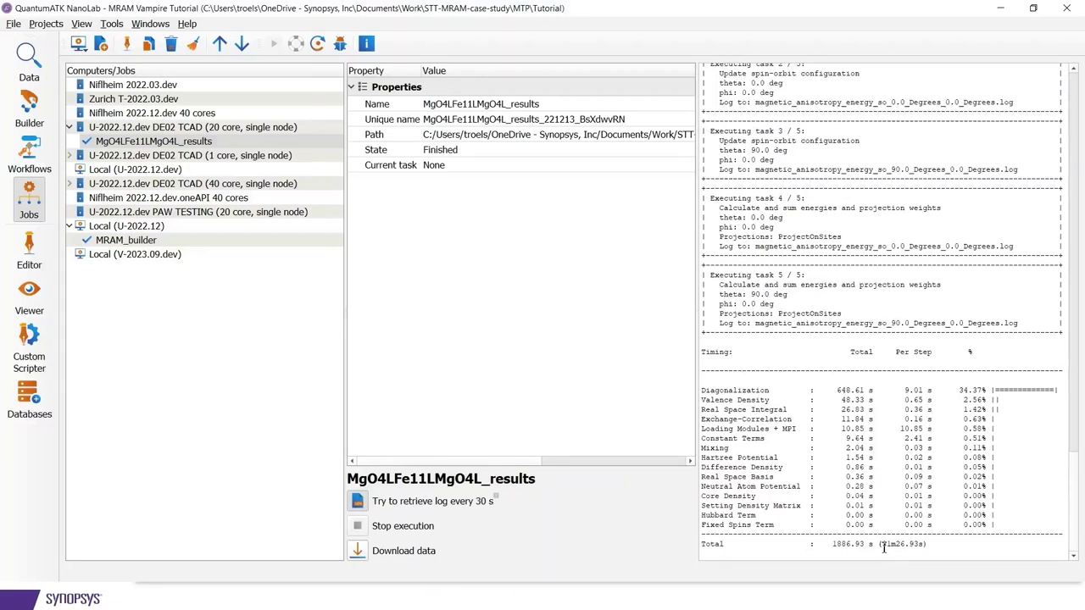
pyautogui.click(28, 62)
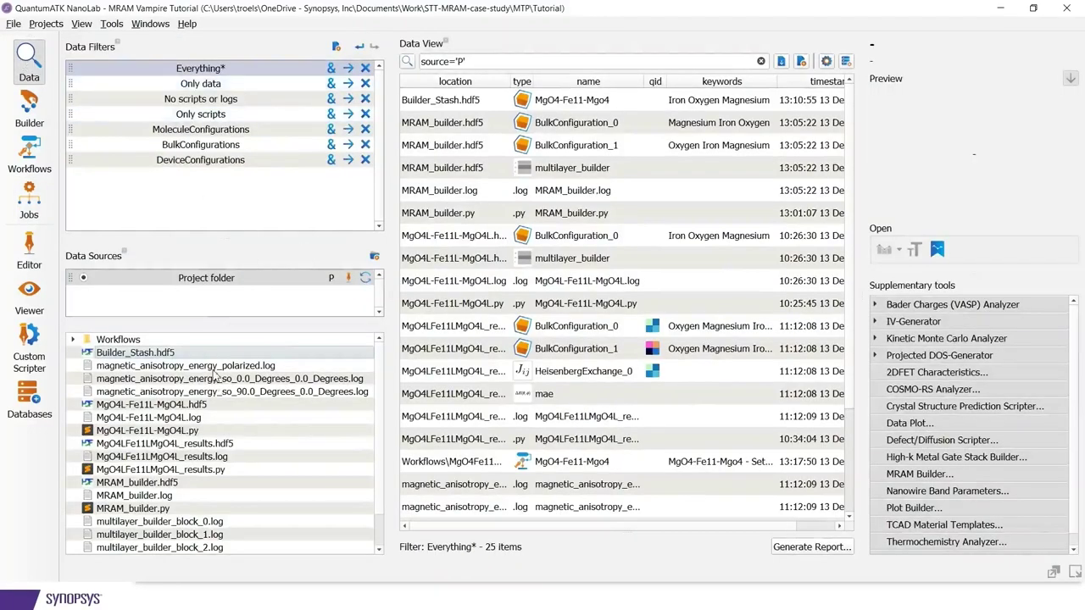
pyautogui.click(155, 406)
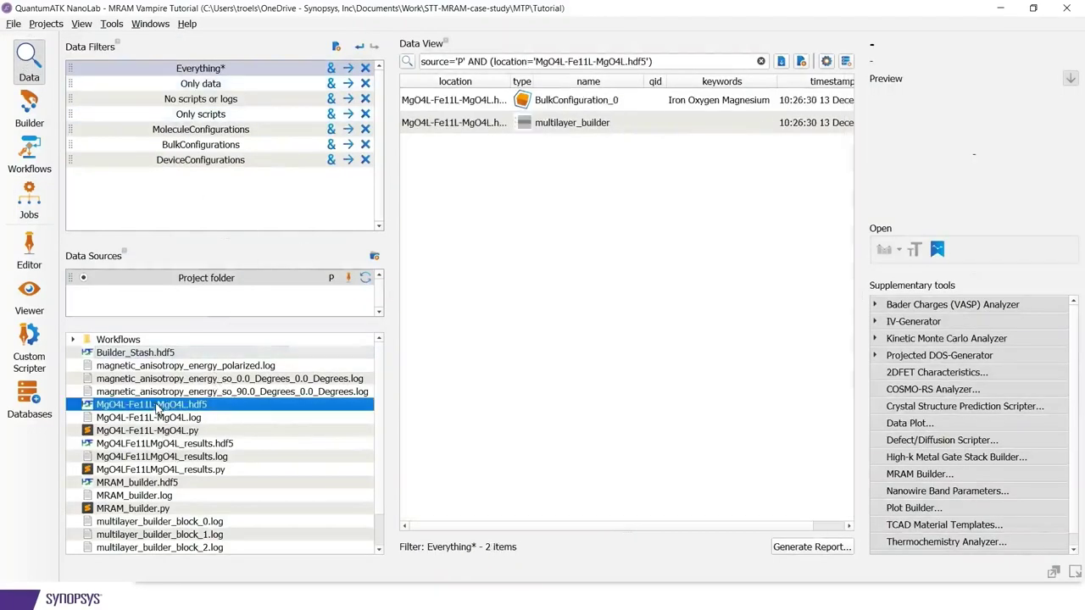
pyautogui.scroll(-1, 176, 429)
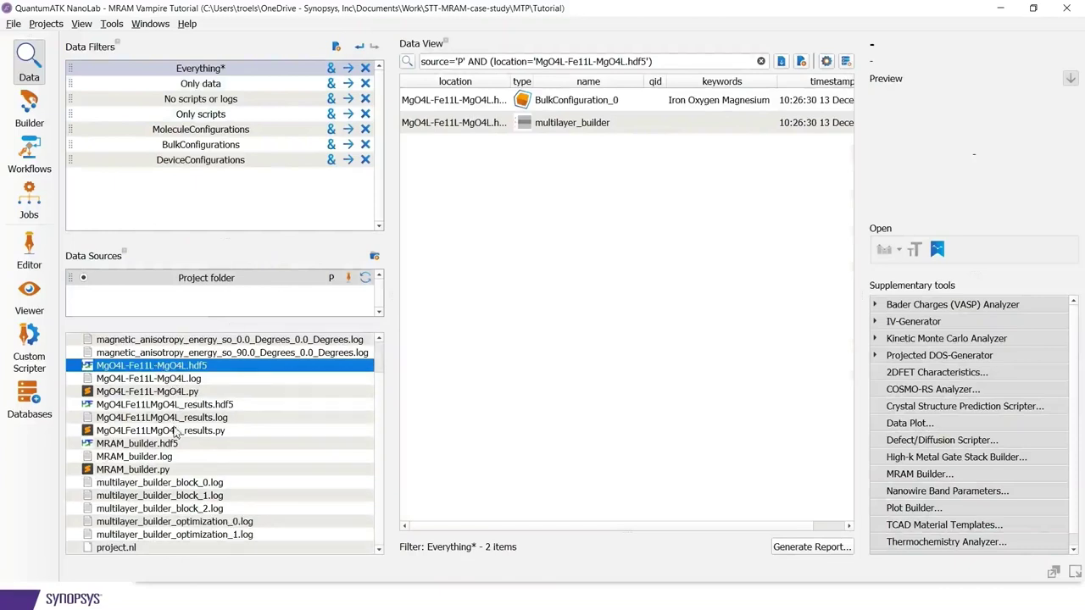
pyautogui.click(187, 432)
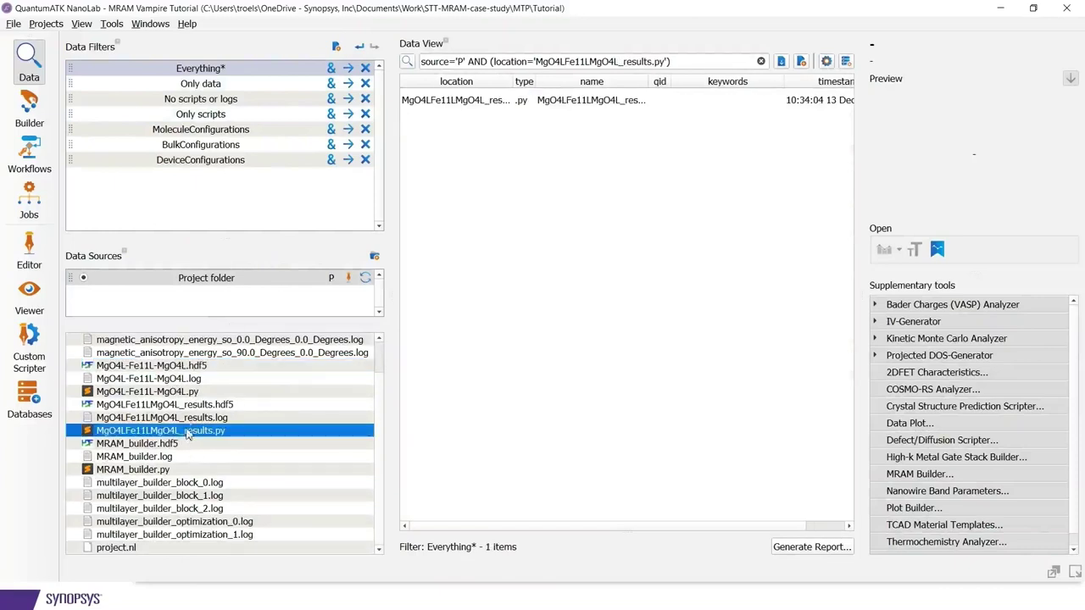
pyautogui.click(187, 407)
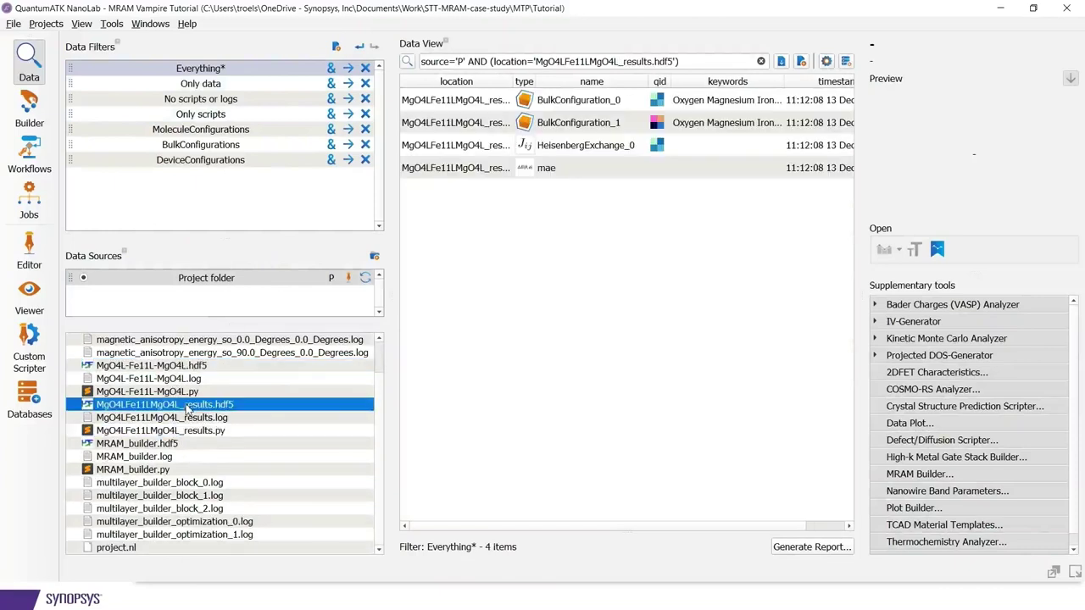
pyautogui.click(529, 169)
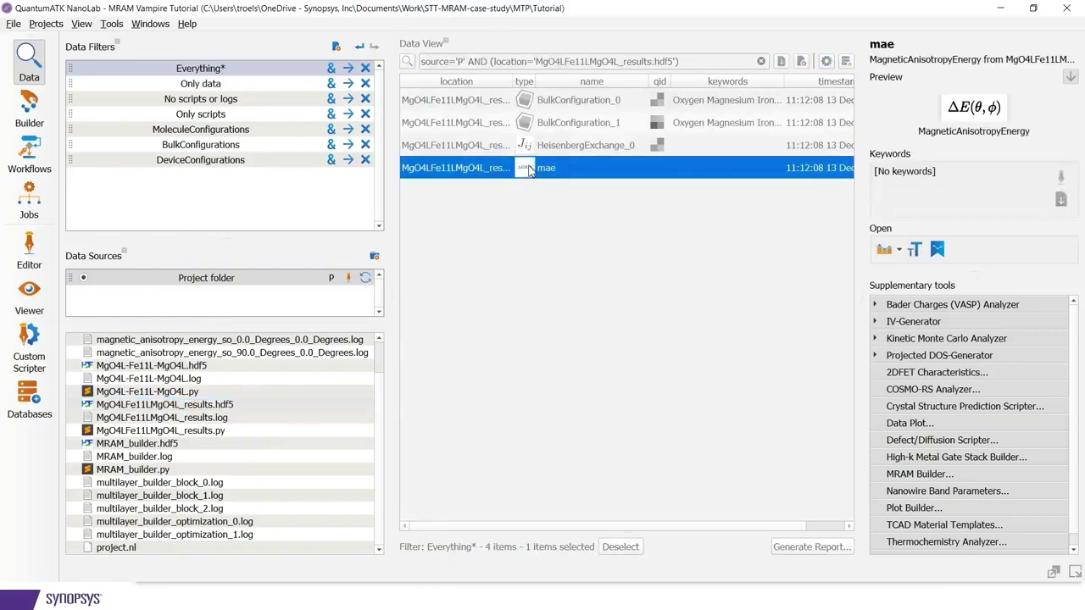
pyautogui.doubleClick(526, 168)
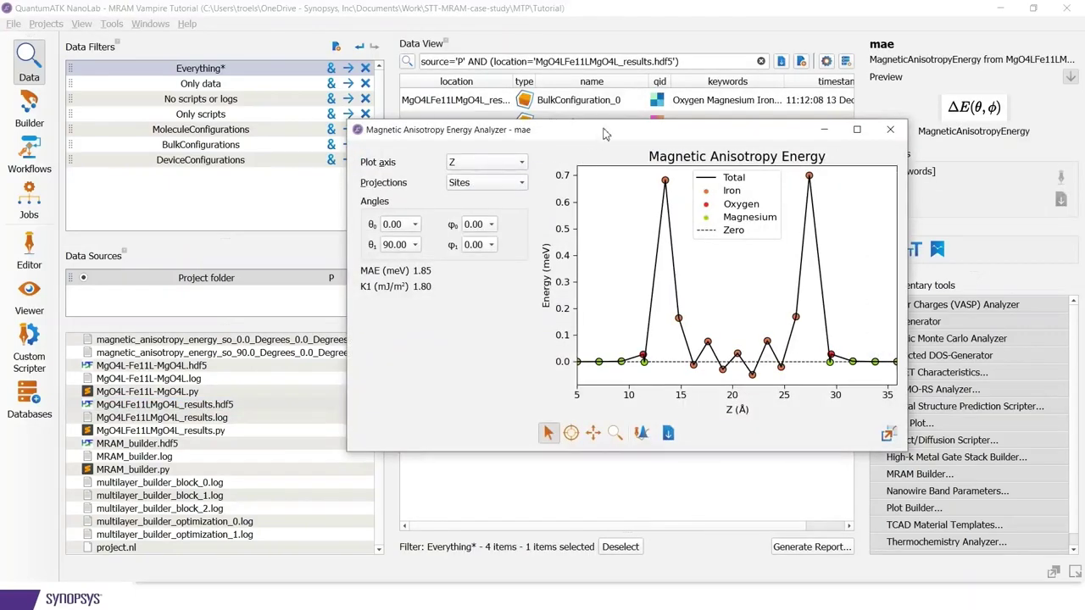
pyautogui.moveTo(604, 133); pyautogui.dragTo(510, 142)
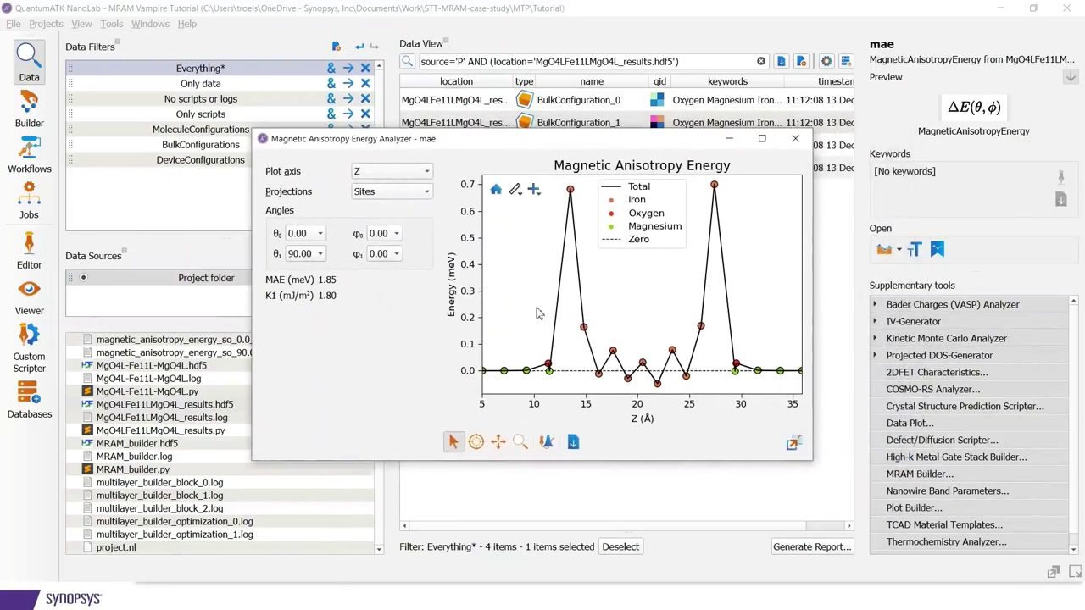
pyautogui.click(542, 340)
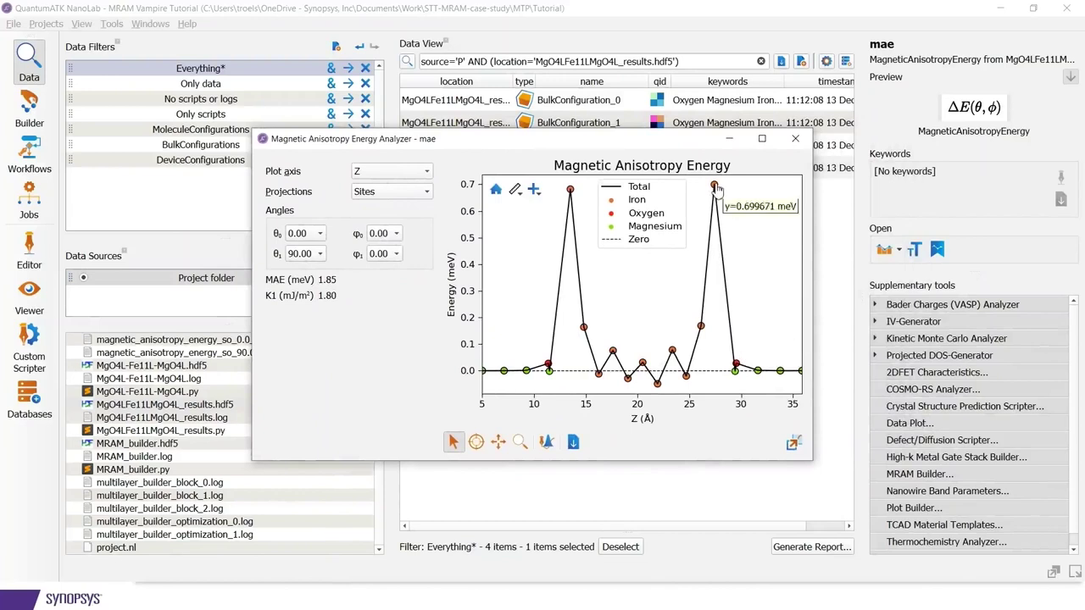
pyautogui.moveTo(715, 187)
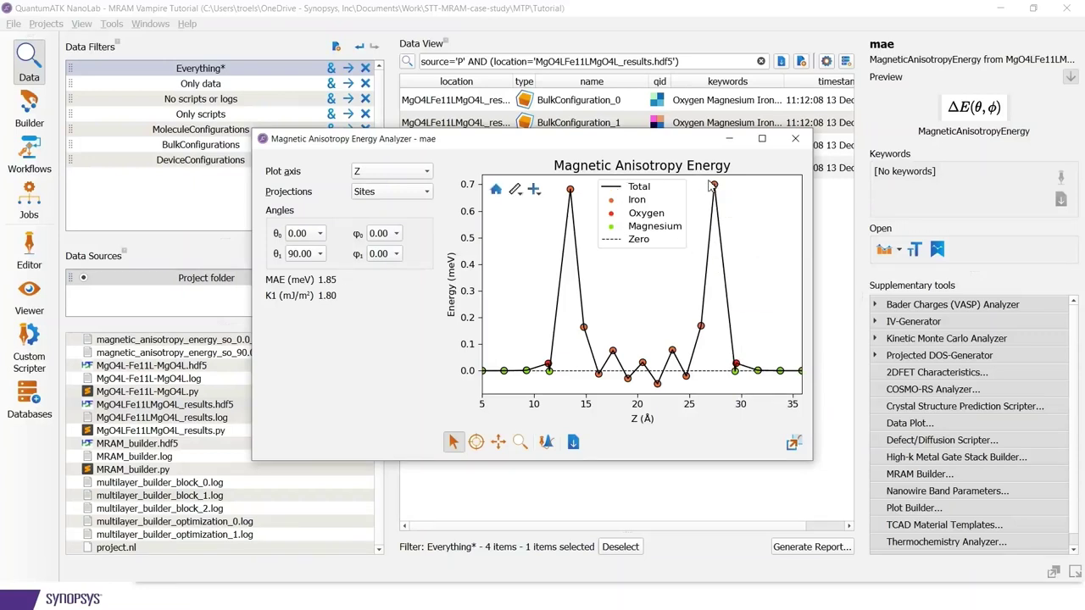
pyautogui.moveTo(579, 326)
pyautogui.moveTo(692, 344)
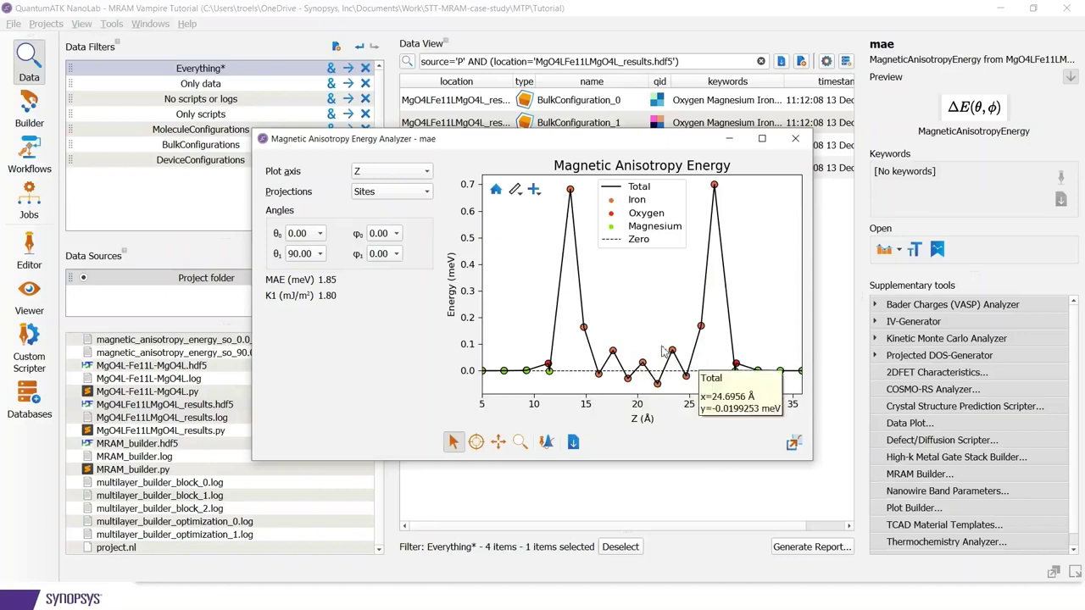
pyautogui.moveTo(650, 369)
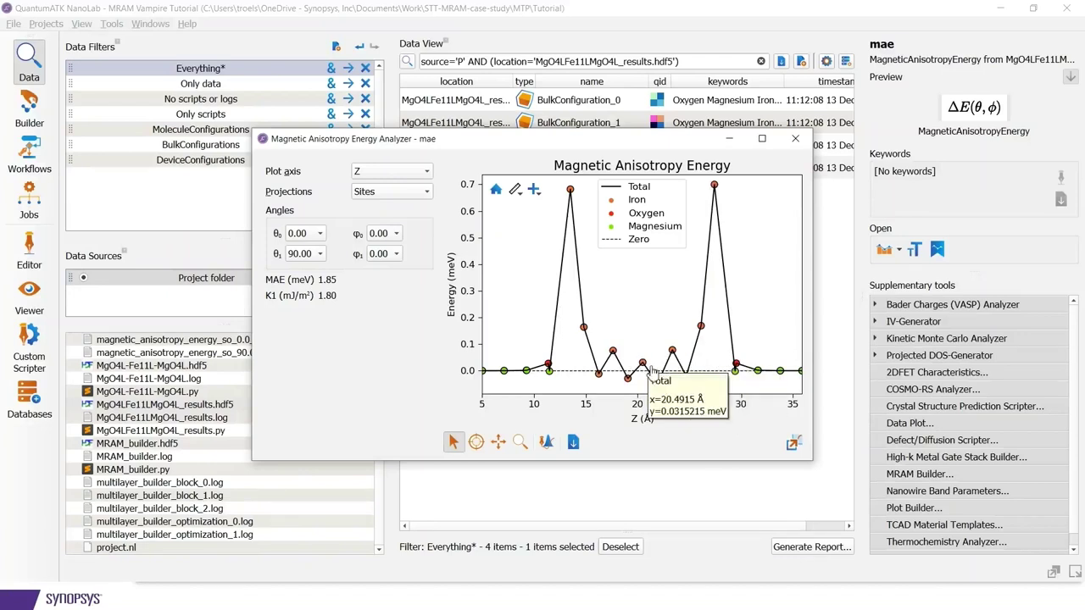
pyautogui.click(805, 144)
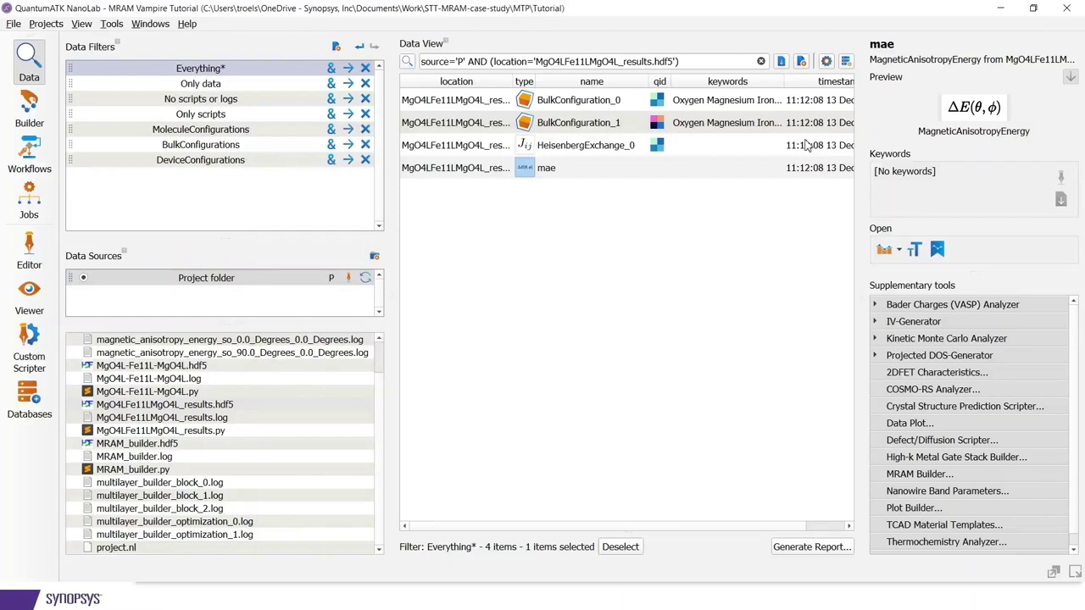
pyautogui.click(617, 309)
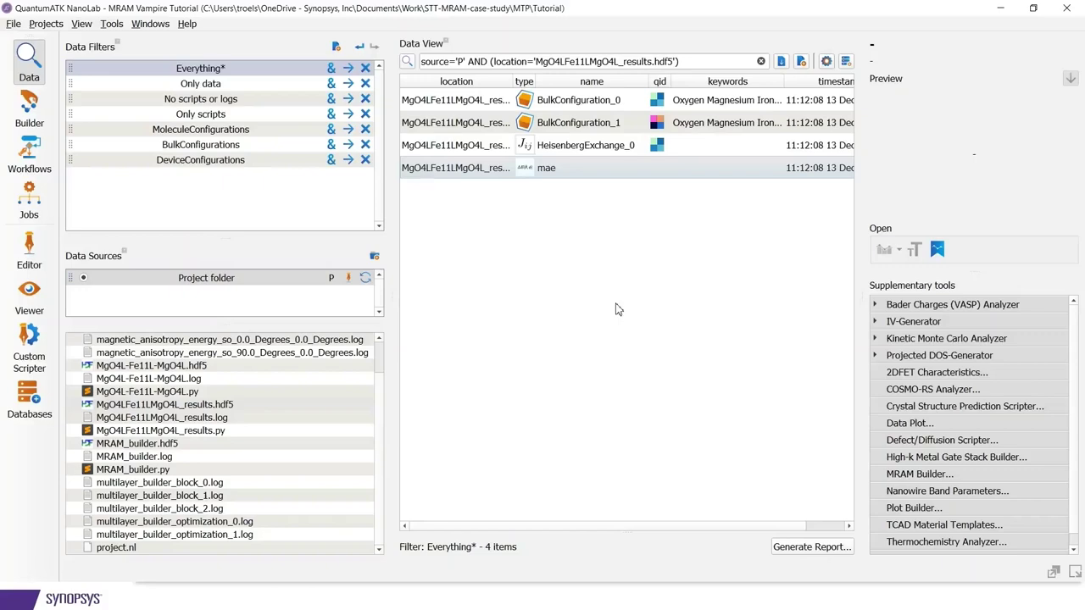
pyautogui.hotkey('alt', 'Tab')
pyautogui.hotkey('alt', 'Tab')
pyautogui.hotkey('alt', 'Tab')
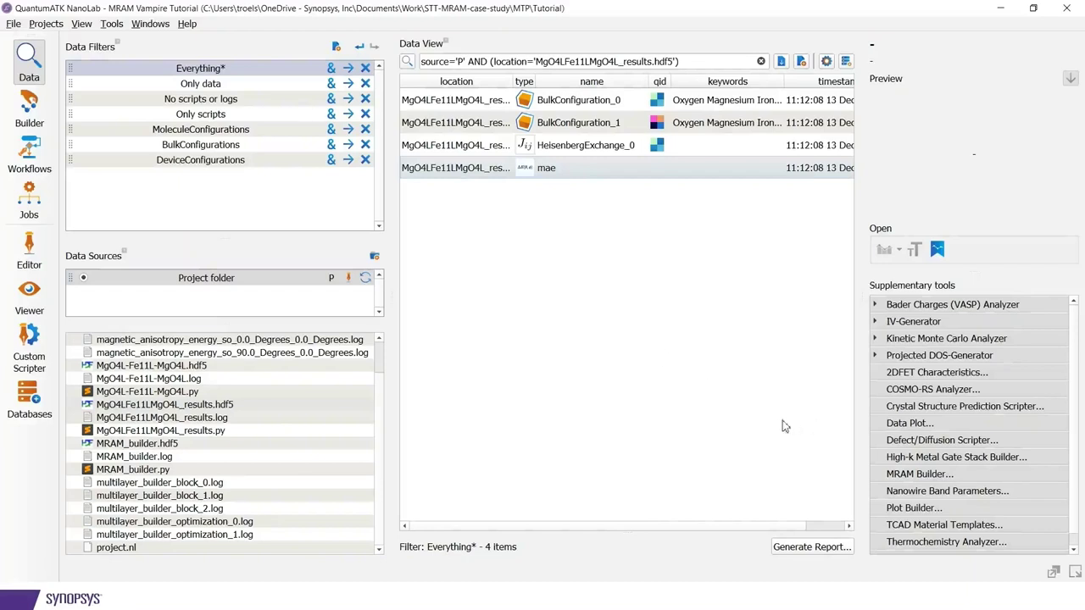
# Open Vampire Scripter, load HeisenbergExchange_0 and mae as inputs, and choose Cylinder configuration
pyautogui.scroll(-2, 1076, 398)
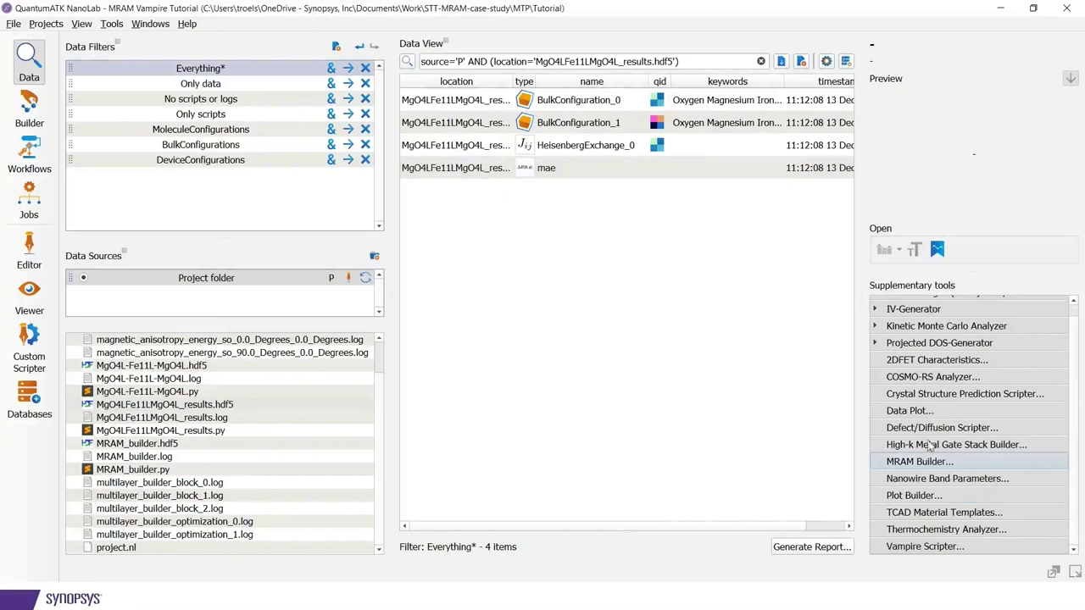
pyautogui.doubleClick(922, 547)
pyautogui.moveTo(842, 45); pyautogui.dragTo(822, 180)
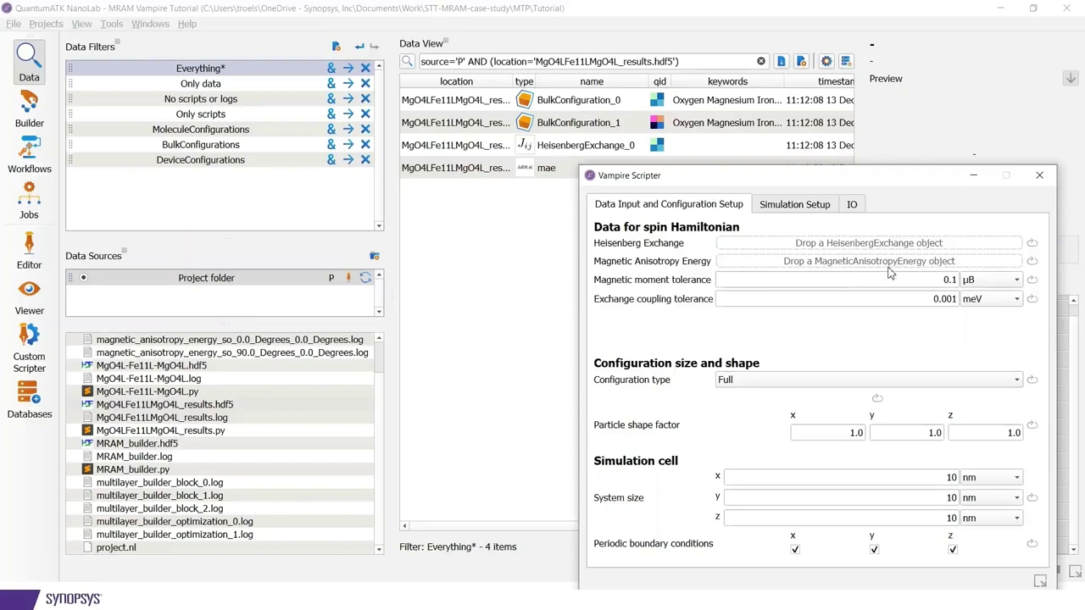
pyautogui.moveTo(534, 146); pyautogui.dragTo(807, 244)
pyautogui.moveTo(540, 168); pyautogui.dragTo(670, 285)
pyautogui.moveTo(785, 177); pyautogui.dragTo(624, 75)
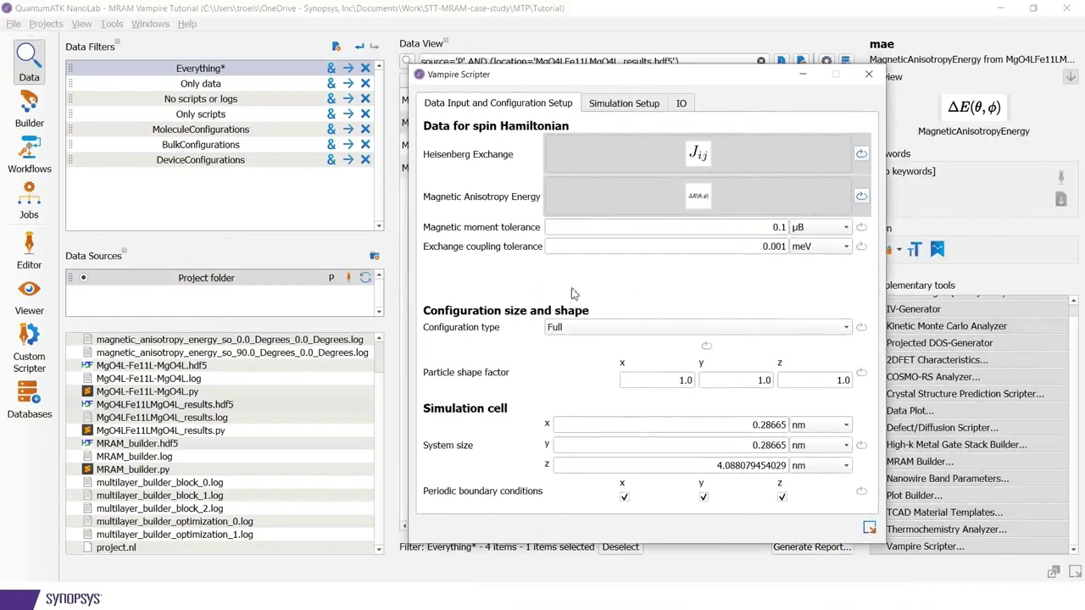
pyautogui.click(584, 329)
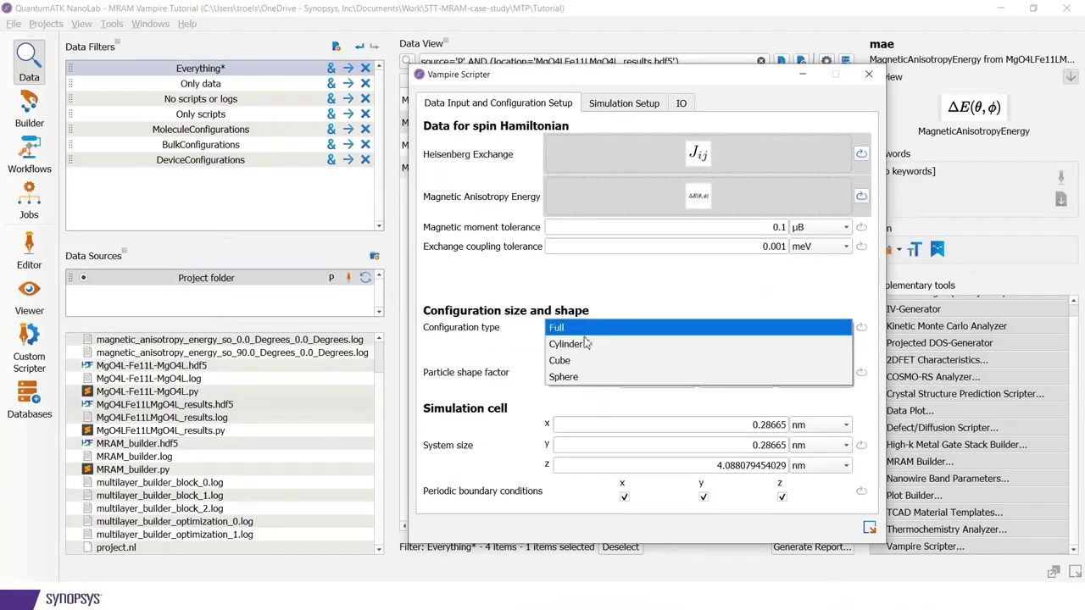
pyautogui.click(584, 342)
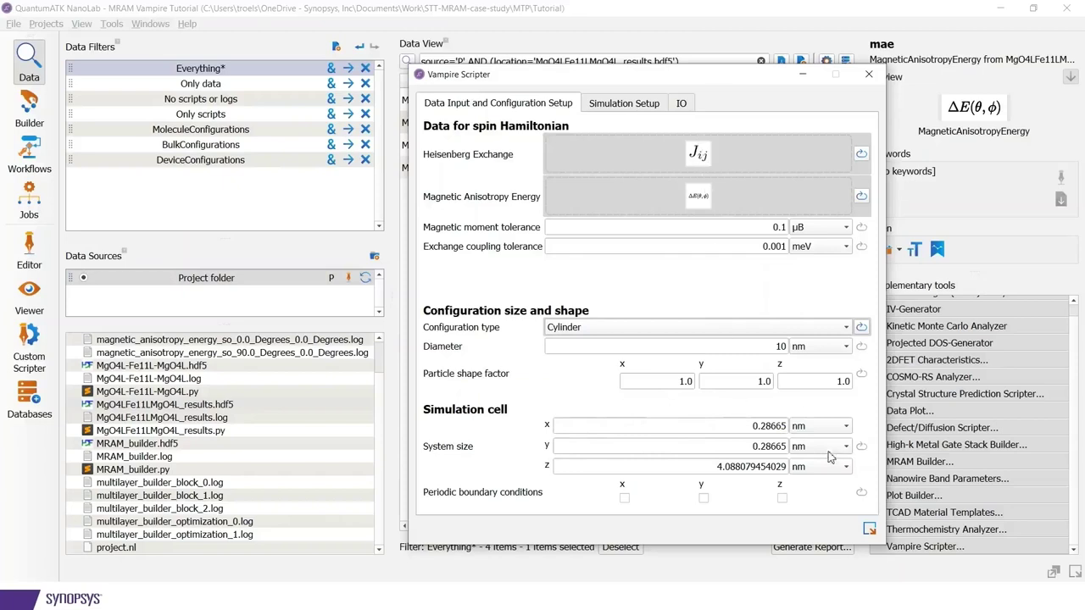
# Enter 12 nm for both System size x and y in the Simulation cell section
pyautogui.moveTo(751, 425); pyautogui.dragTo(810, 425)
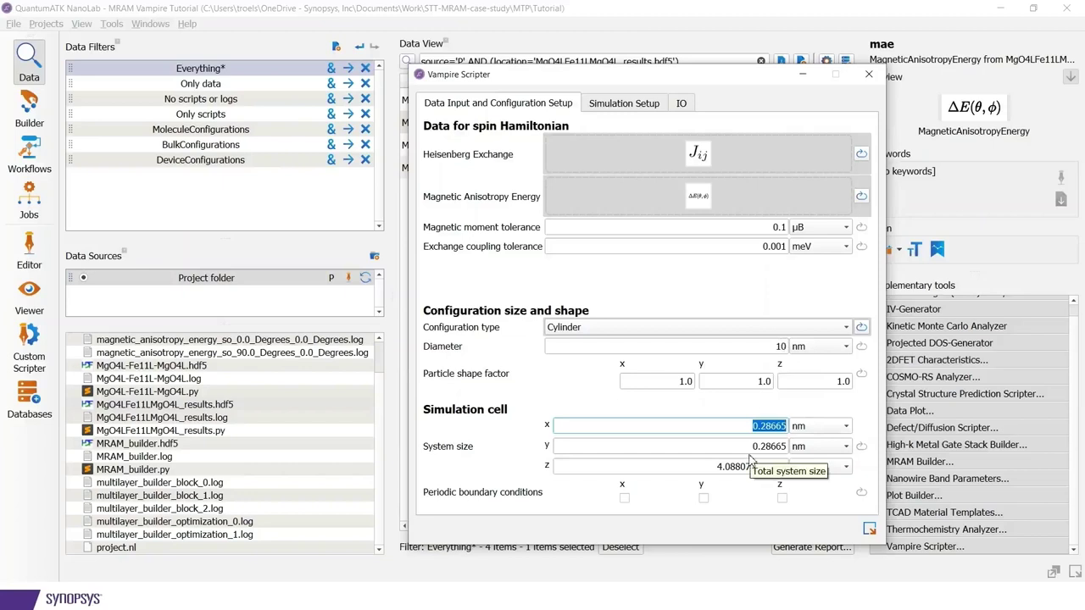
pyautogui.write('12')
pyautogui.press('Tab')
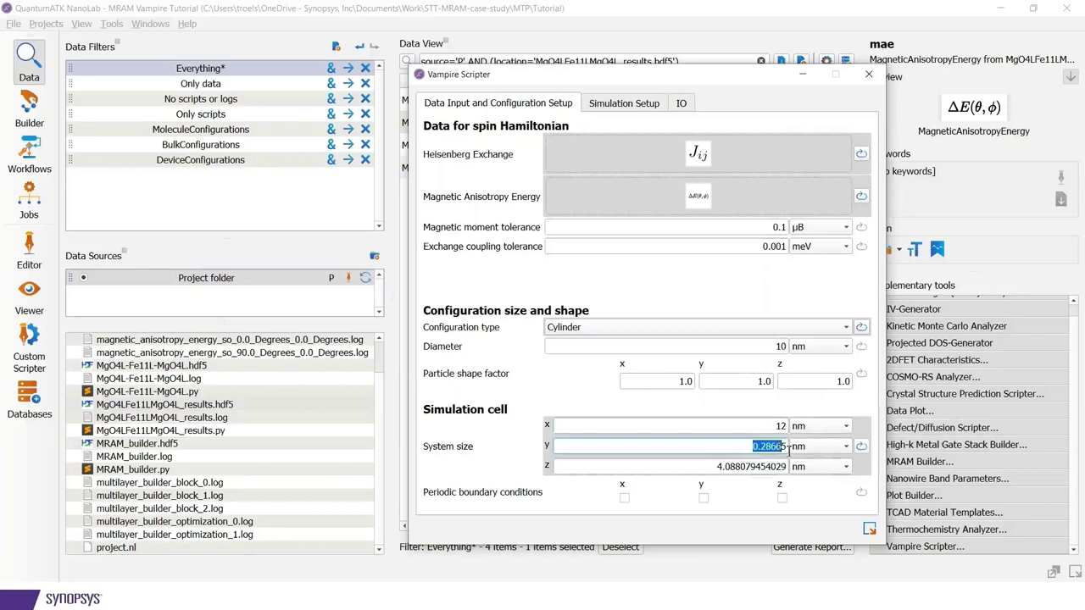
pyautogui.write('12')
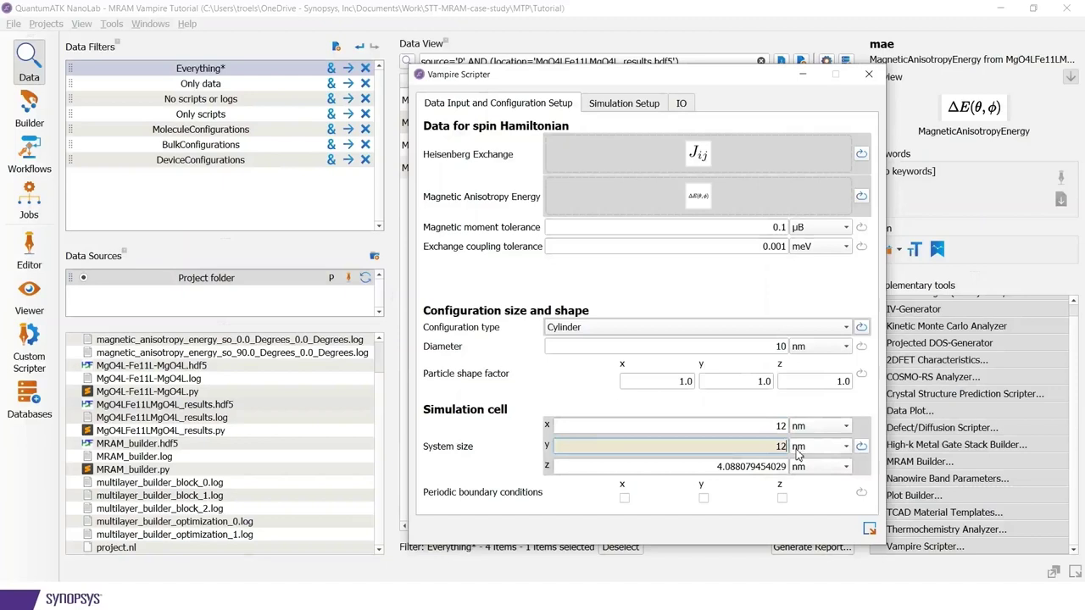
# Choose Constrained Monte-Carlo anisotropy as the simulation type under Simulation Setup
pyautogui.click(612, 106)
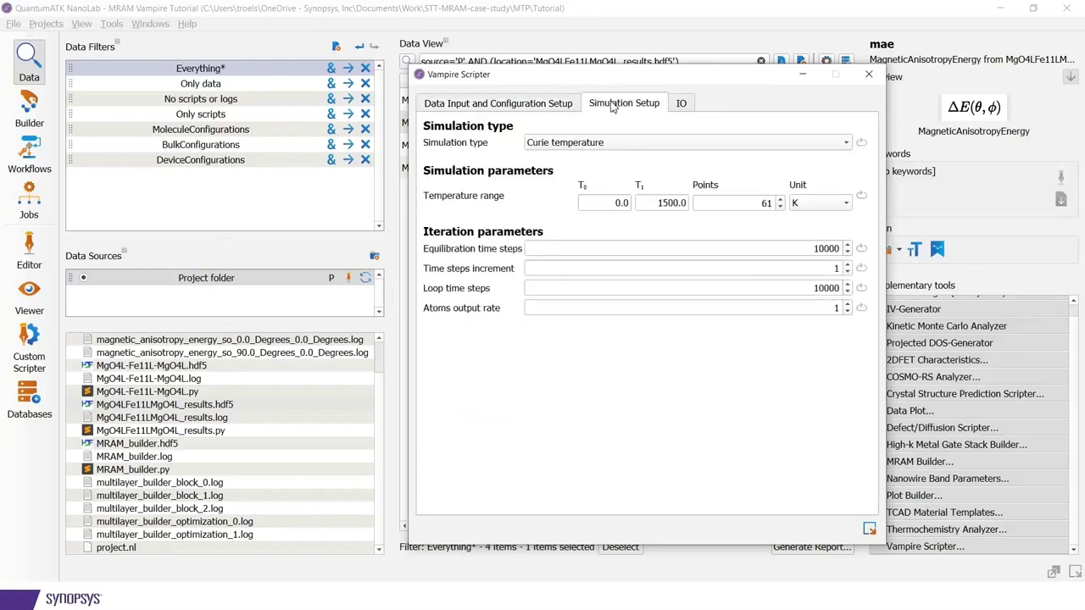
pyautogui.click(576, 145)
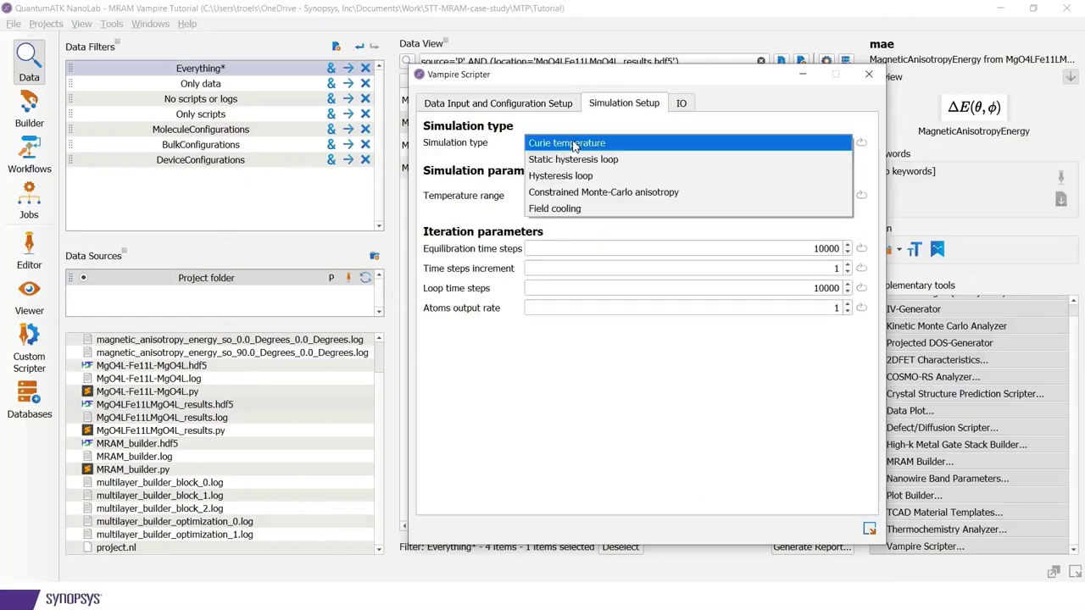
pyautogui.click(563, 193)
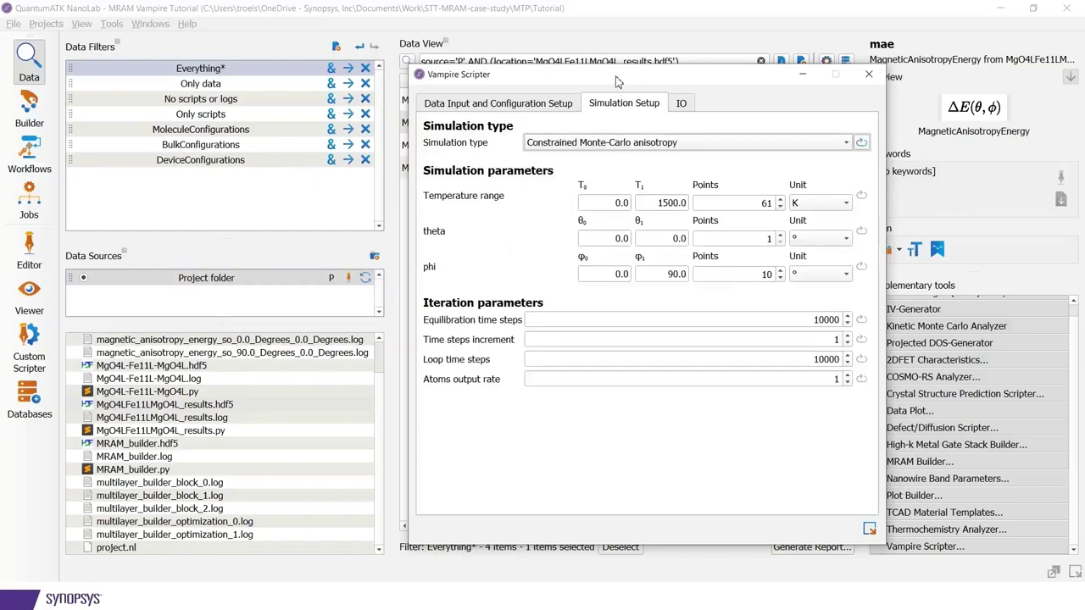
pyautogui.moveTo(618, 81); pyautogui.dragTo(531, 37)
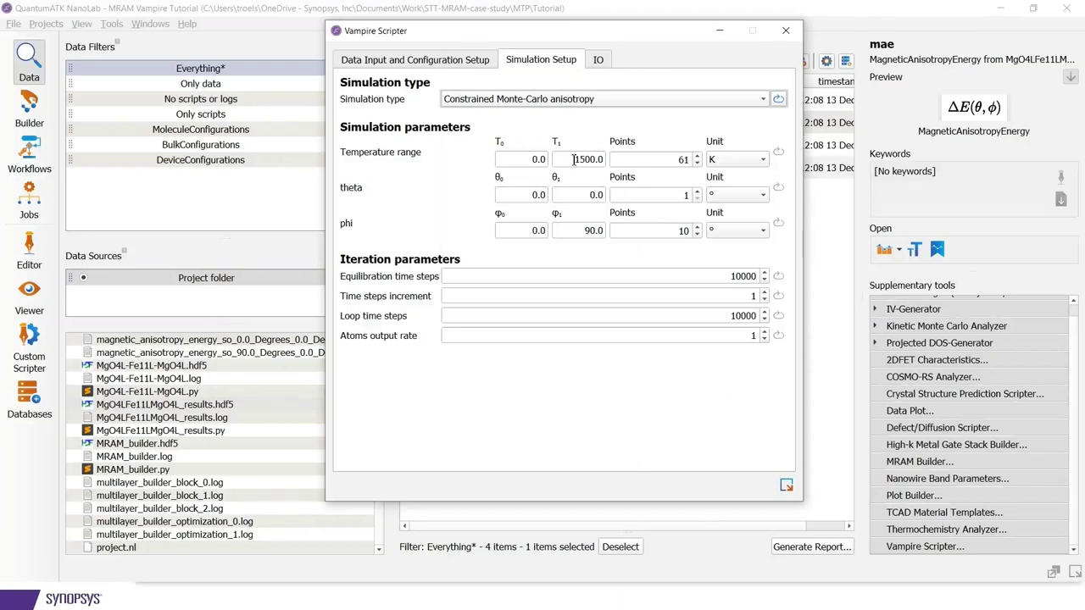
# Cut the temperature sweep from 61 to 11 points, then read the iteration-field tooltips
pyautogui.click(674, 161)
pyautogui.press('BackSpace')
pyautogui.write('1')
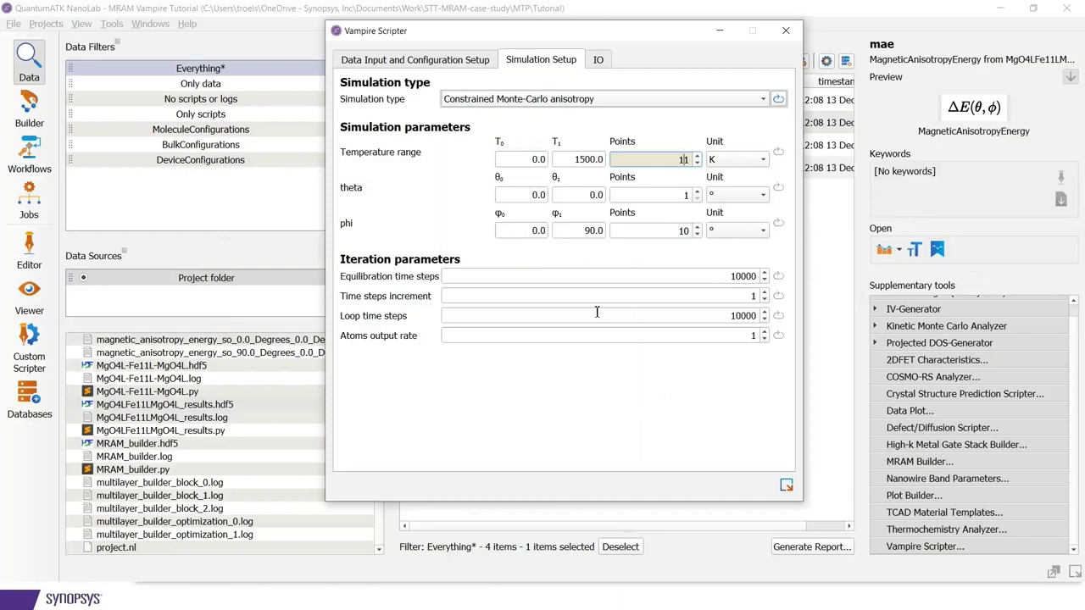
pyautogui.moveTo(597, 312)
pyautogui.moveTo(492, 277)
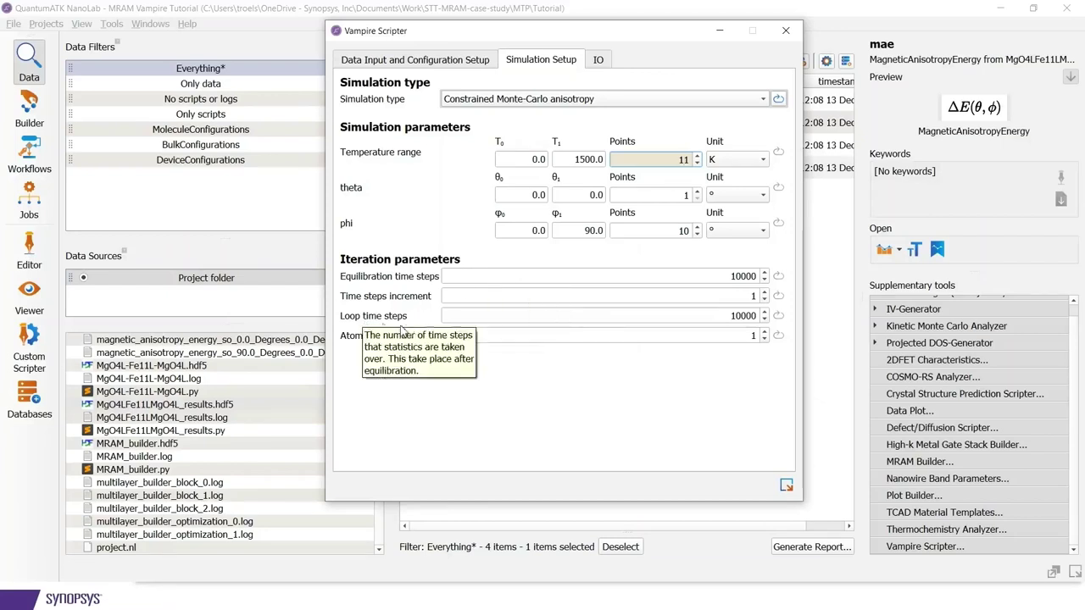
pyautogui.moveTo(406, 322)
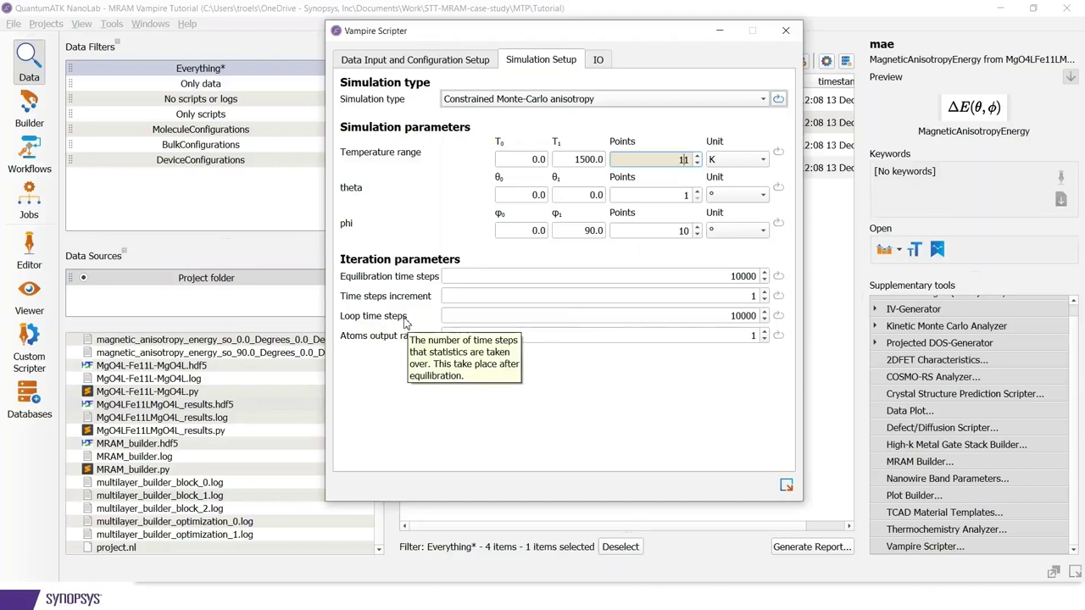
# Write the Vampire input files to the project's vampire folder from the IO settings
pyautogui.click(598, 61)
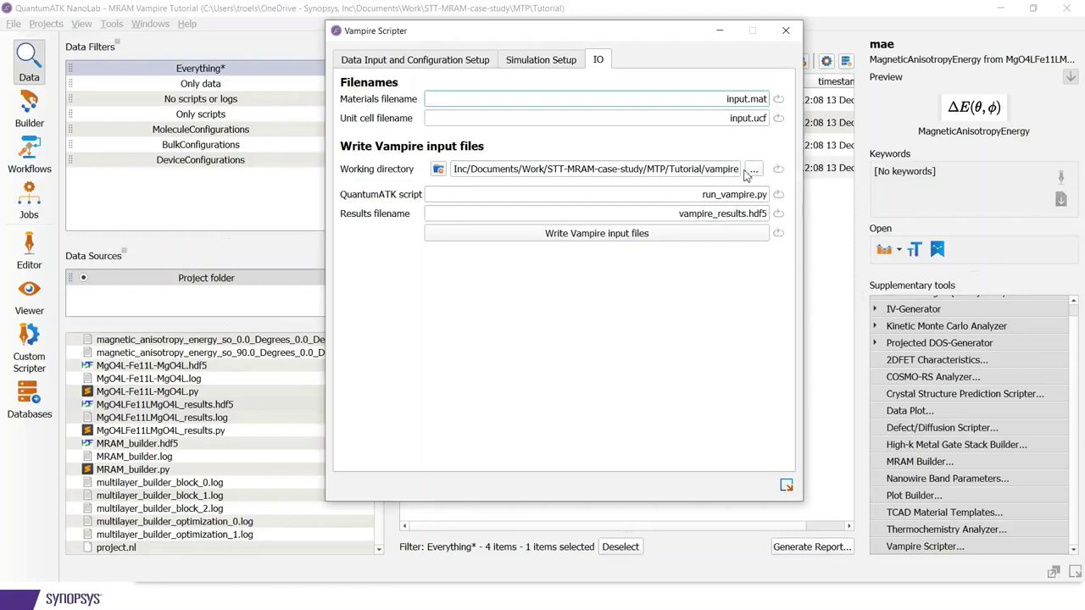
pyautogui.click(614, 237)
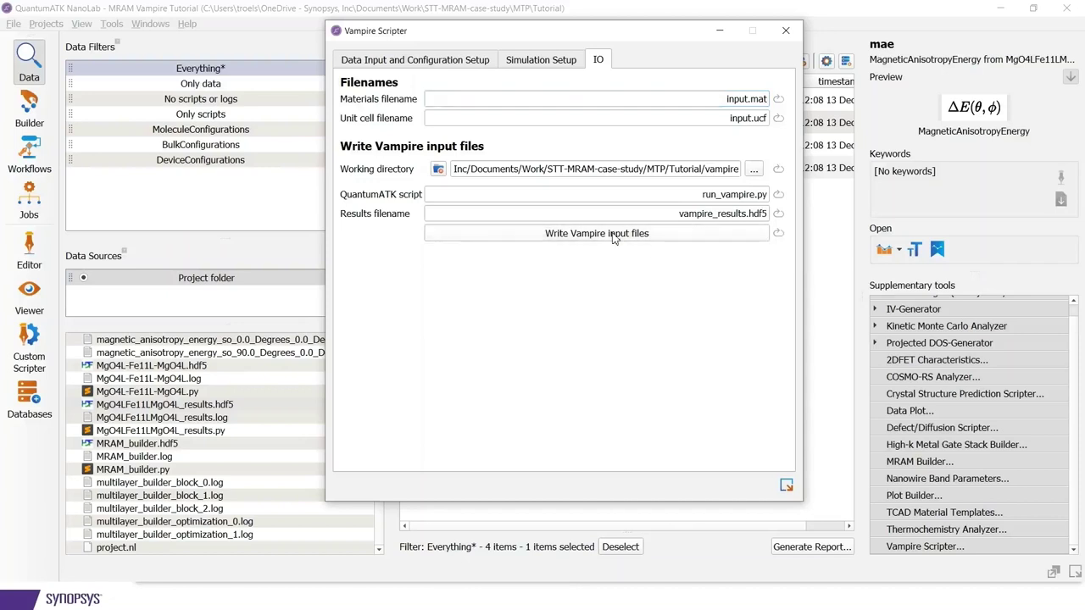
pyautogui.moveTo(570, 50); pyautogui.dragTo(755, 64)
pyautogui.moveTo(380, 439); pyautogui.dragTo(386, 388)
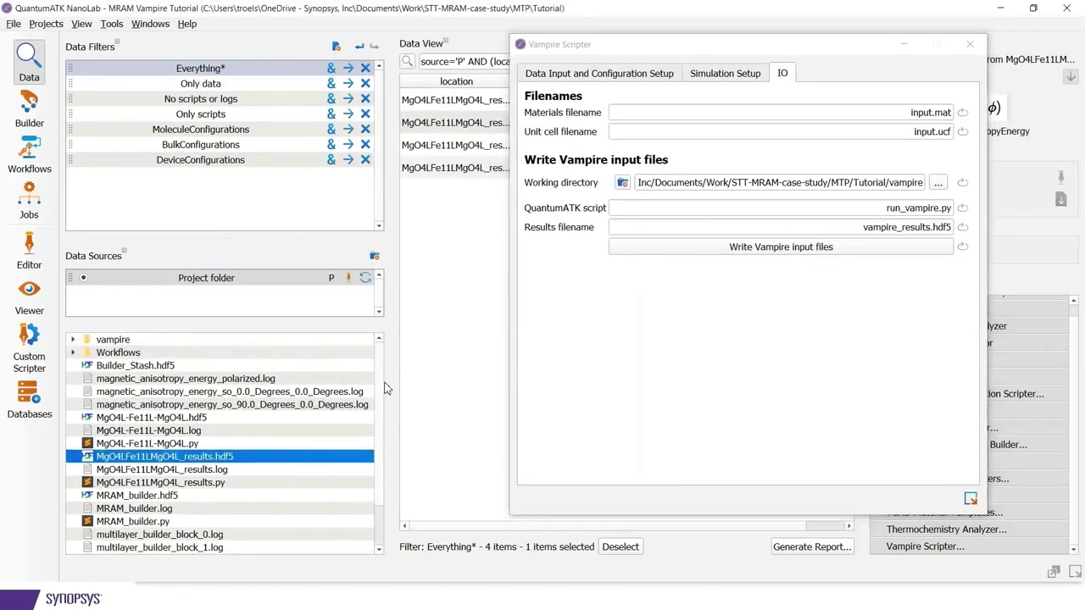
# Expand the vampire folder, list input, input.mat and input.ucf, and preview the input file
pyautogui.click(73, 340)
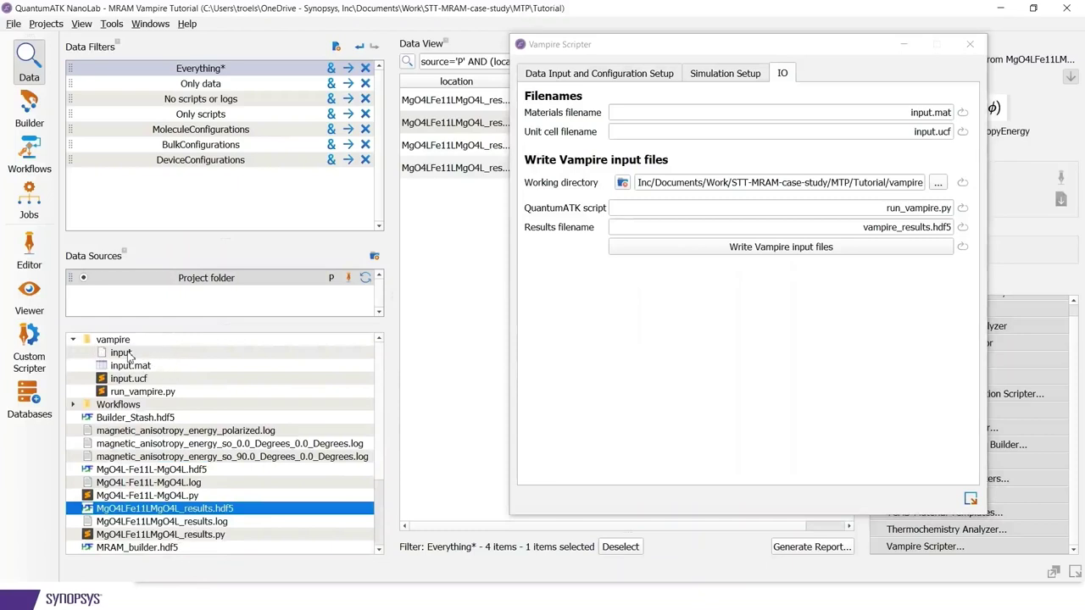
pyautogui.click(127, 355)
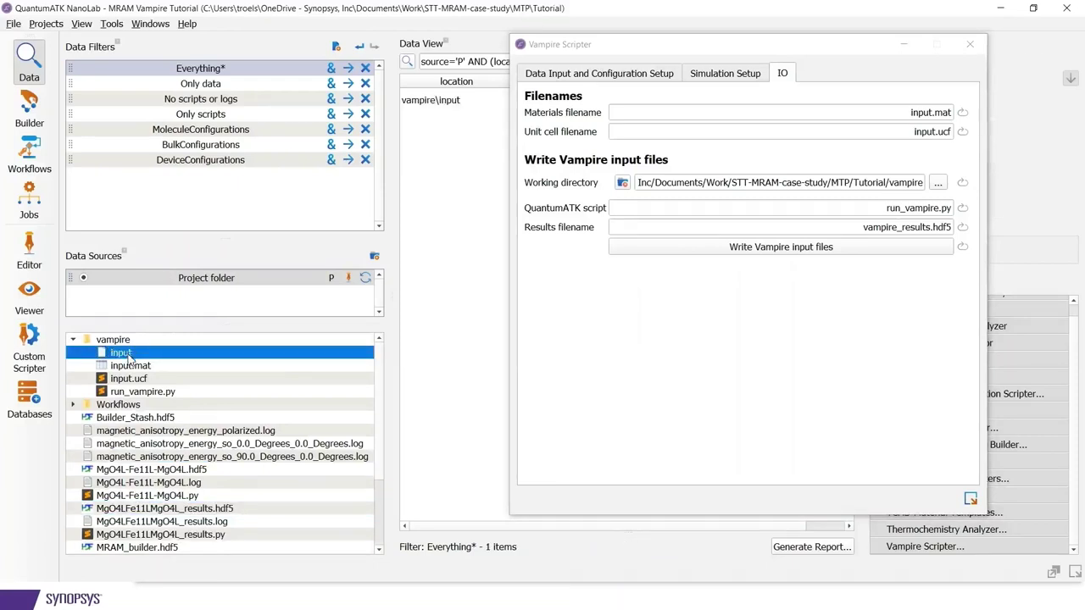
pyautogui.click(151, 368)
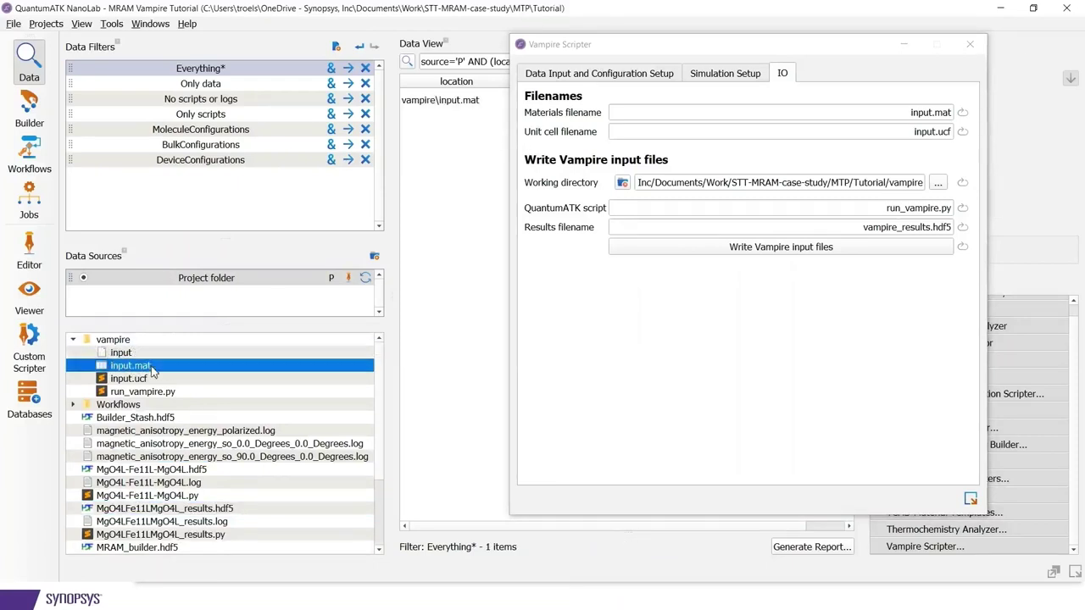
pyautogui.click(148, 382)
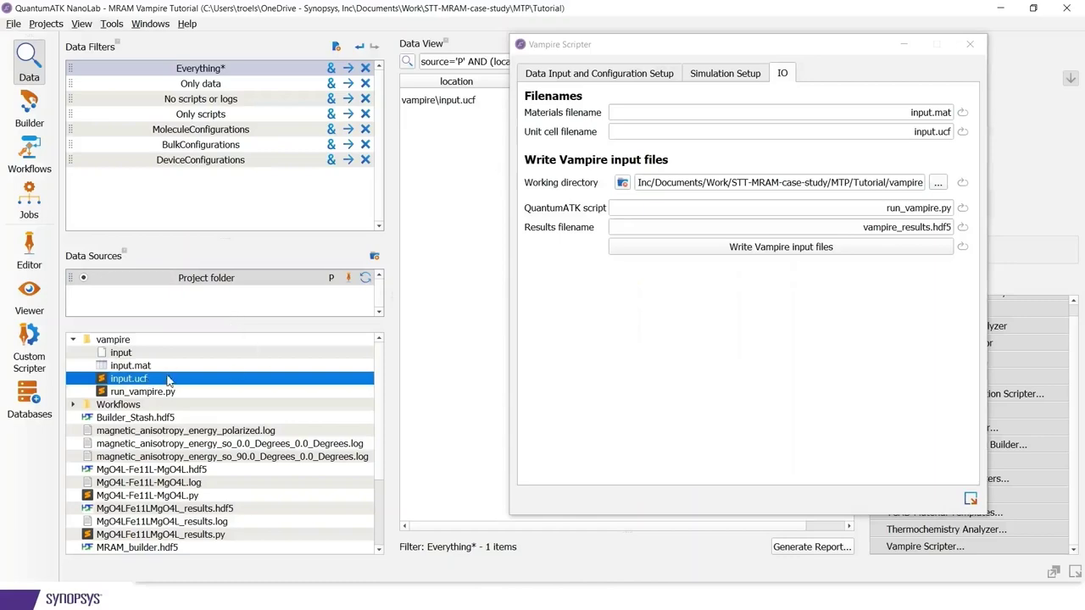
pyautogui.moveTo(595, 52); pyautogui.dragTo(516, 282)
pyautogui.click(127, 356)
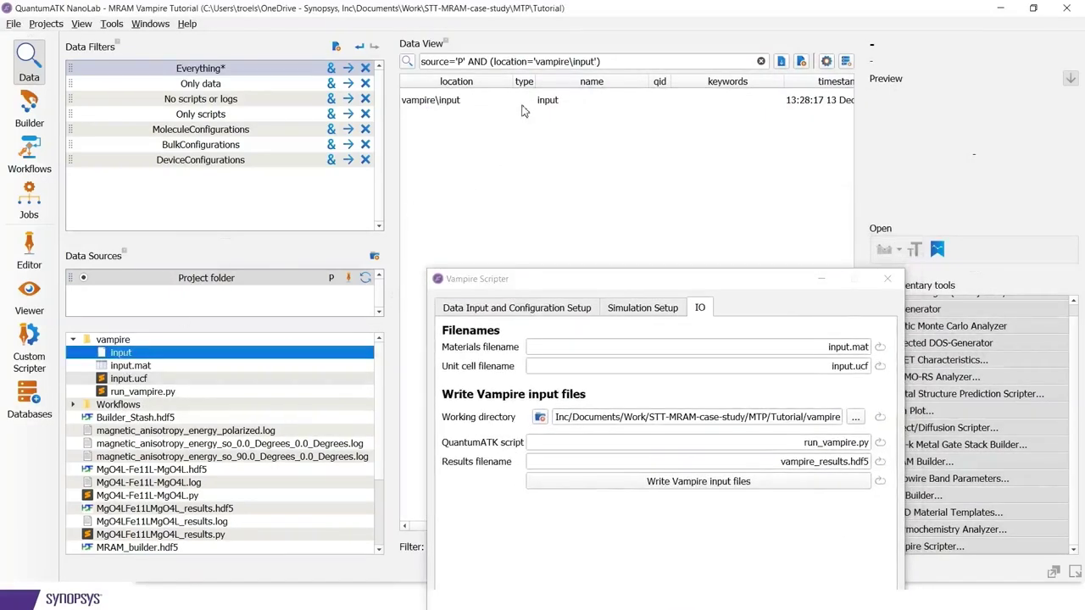
pyautogui.click(522, 106)
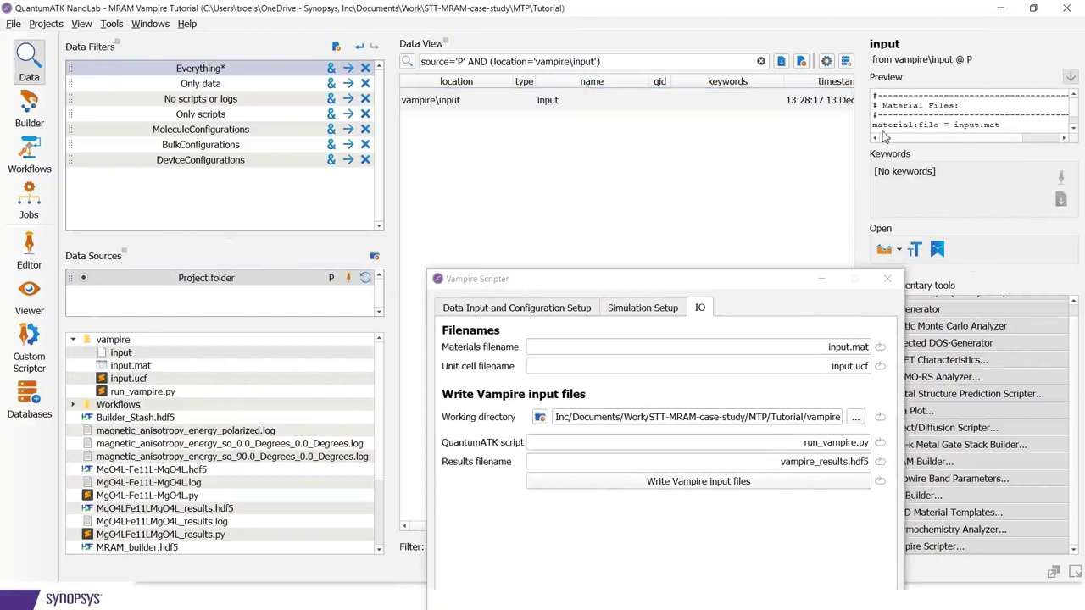
pyautogui.doubleClick(575, 101)
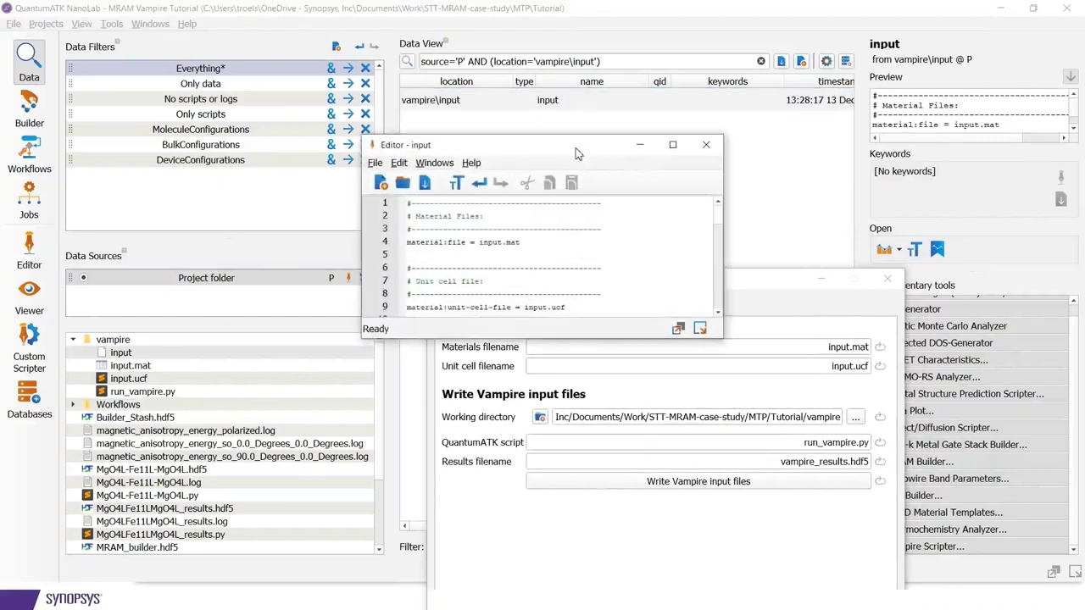
pyautogui.moveTo(585, 149); pyautogui.dragTo(459, 52)
pyautogui.moveTo(596, 243); pyautogui.dragTo(791, 513)
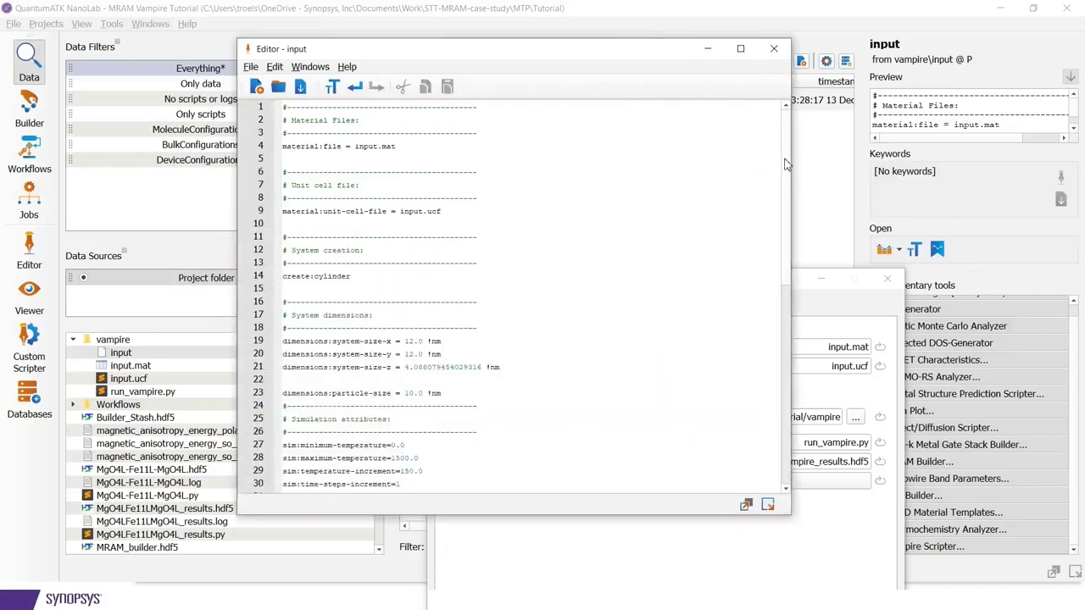
pyautogui.scroll(-1, 386, 209)
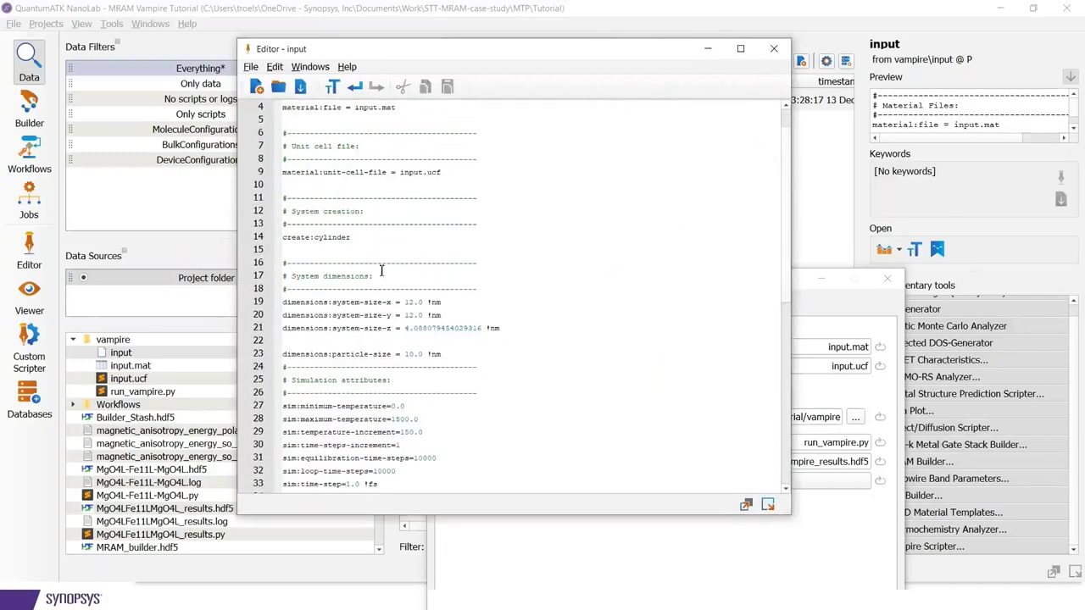
pyautogui.scroll(-3, 352, 316)
pyautogui.scroll(-7, 374, 286)
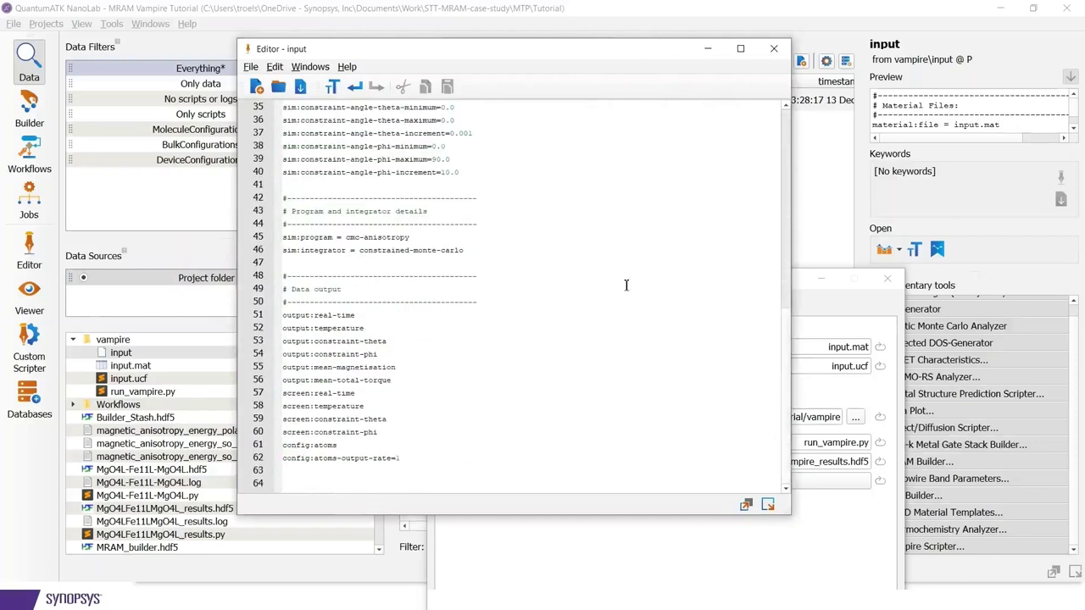
pyautogui.scroll(1, 785, 364)
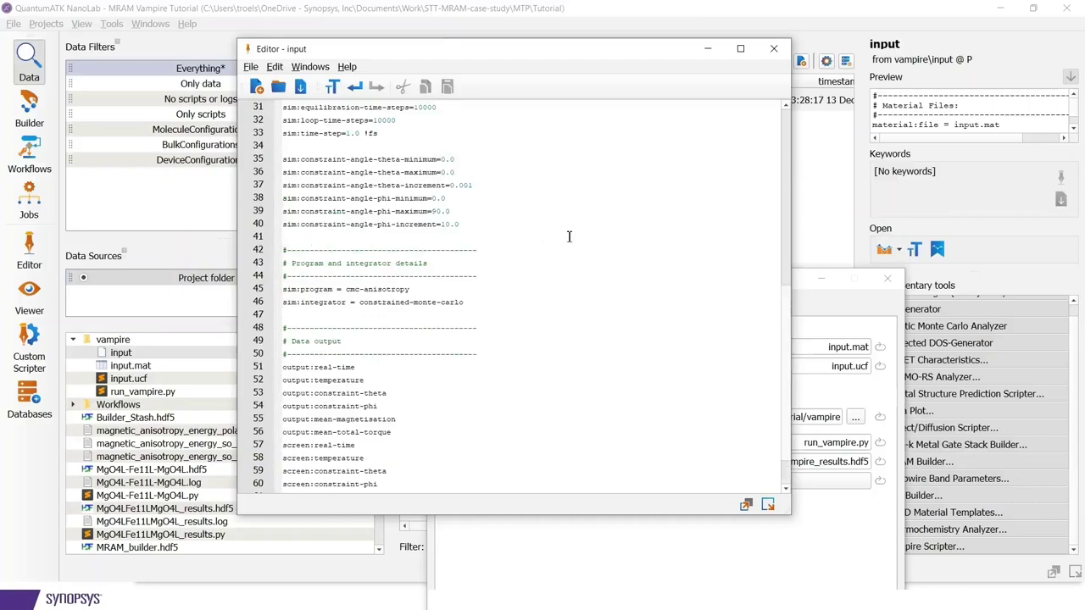
pyautogui.moveTo(791, 330); pyautogui.dragTo(833, 329)
pyautogui.scroll(4, 814, 270)
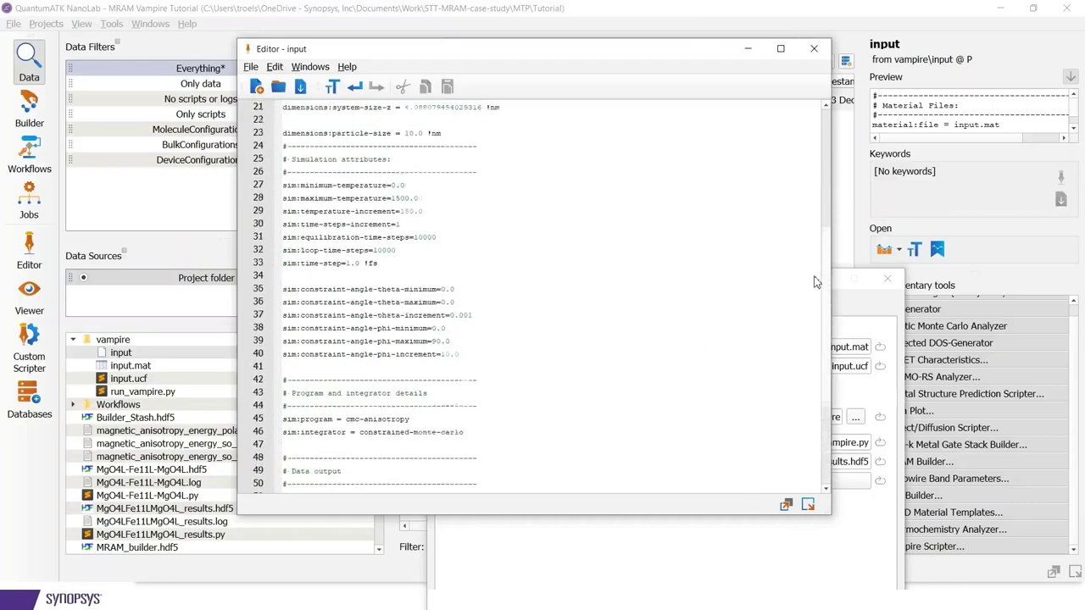
pyautogui.scroll(4, 814, 269)
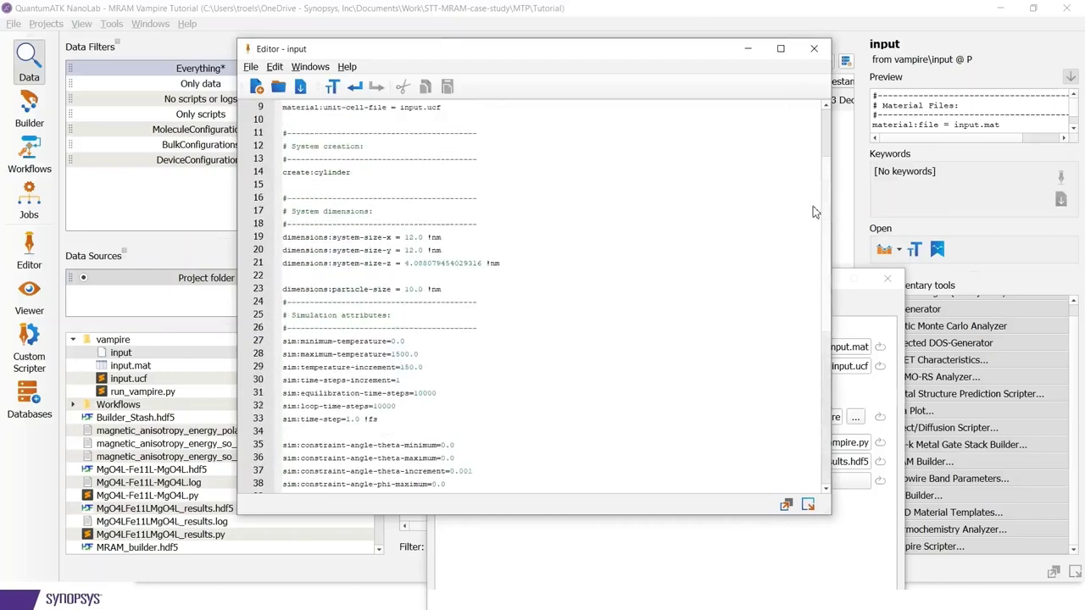
pyautogui.click(824, 52)
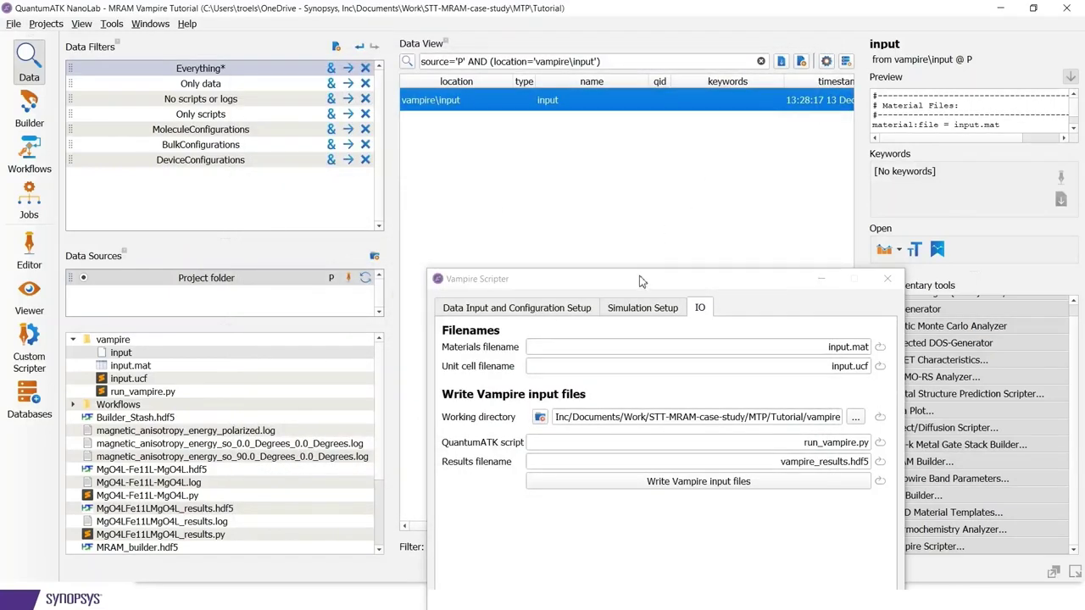
pyautogui.click(641, 204)
pyautogui.moveTo(642, 204); pyautogui.dragTo(644, 190)
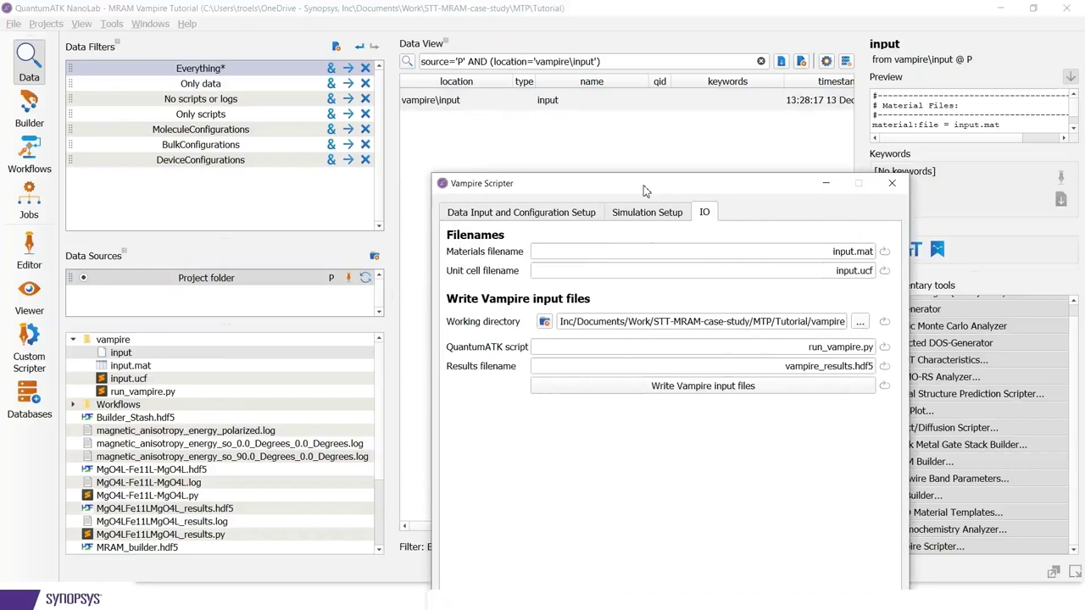
pyautogui.moveTo(577, 189); pyautogui.dragTo(577, 170)
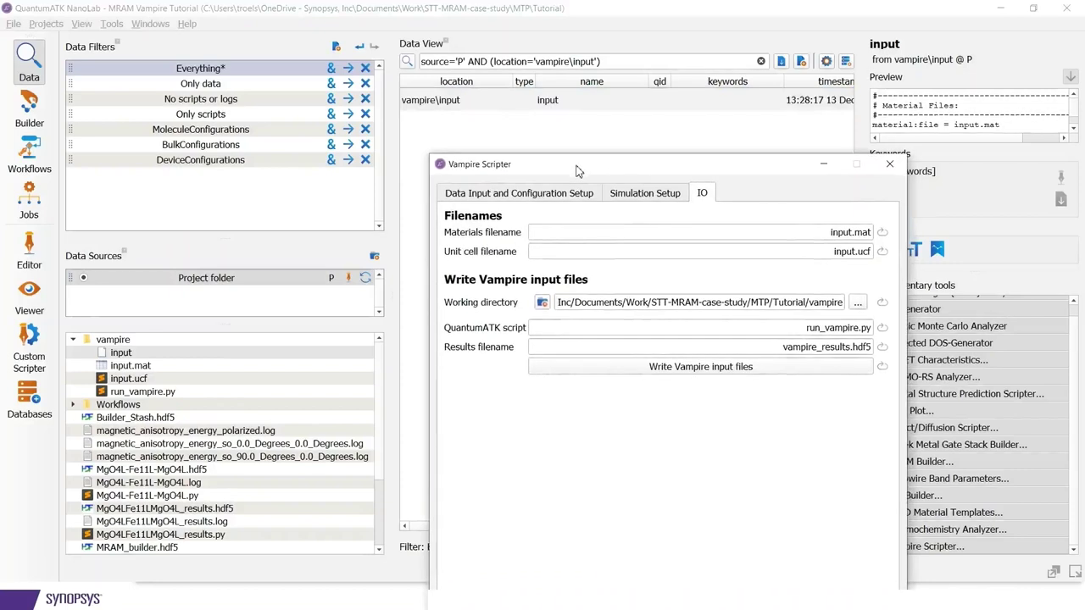
pyautogui.click(136, 366)
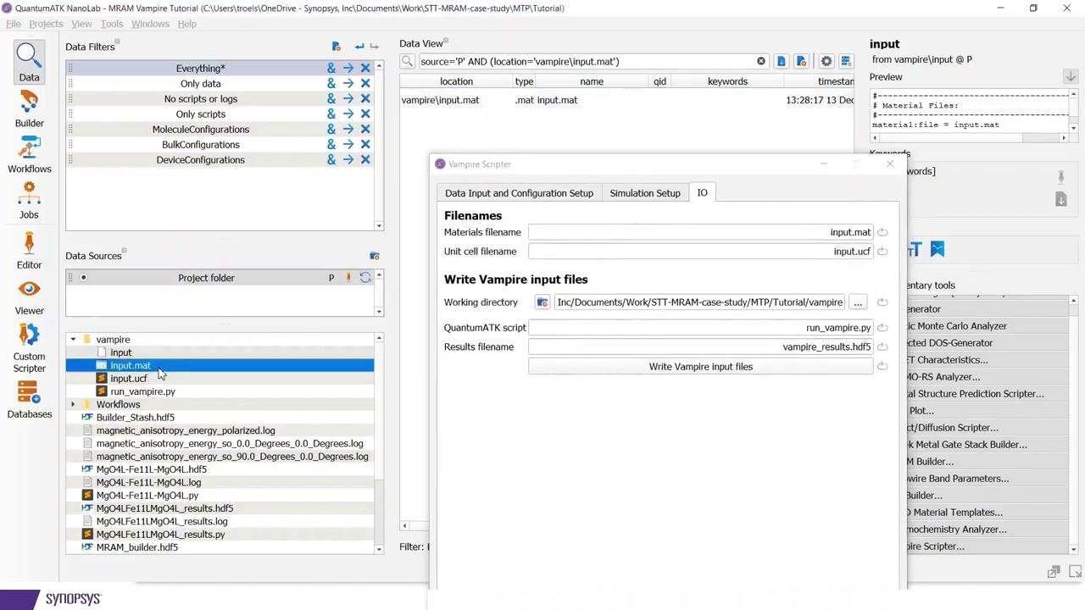
pyautogui.click(547, 101)
pyautogui.doubleClick(546, 102)
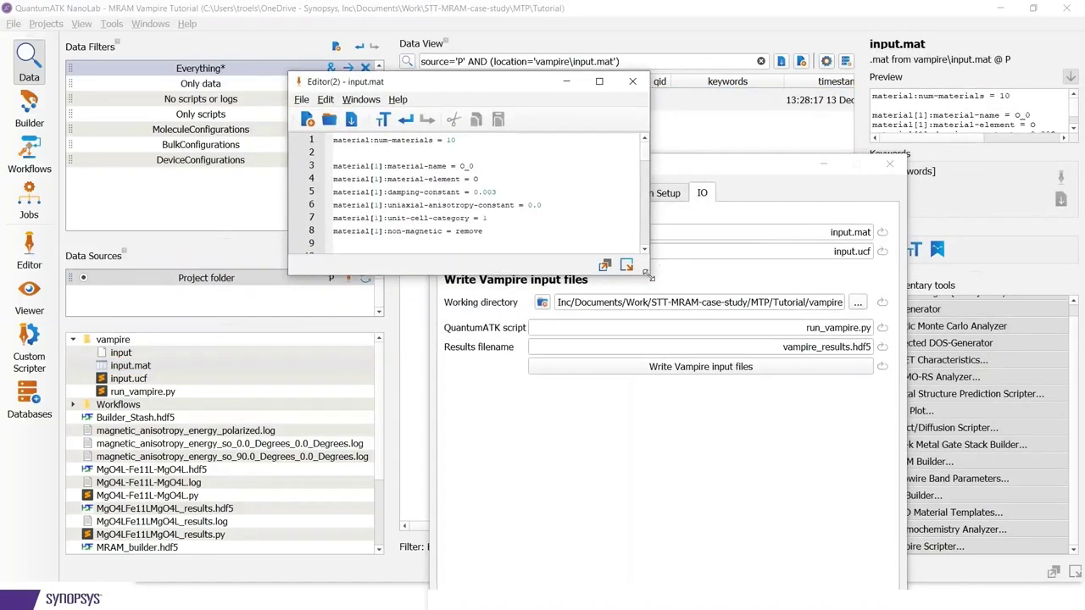
pyautogui.moveTo(650, 274); pyautogui.dragTo(865, 540)
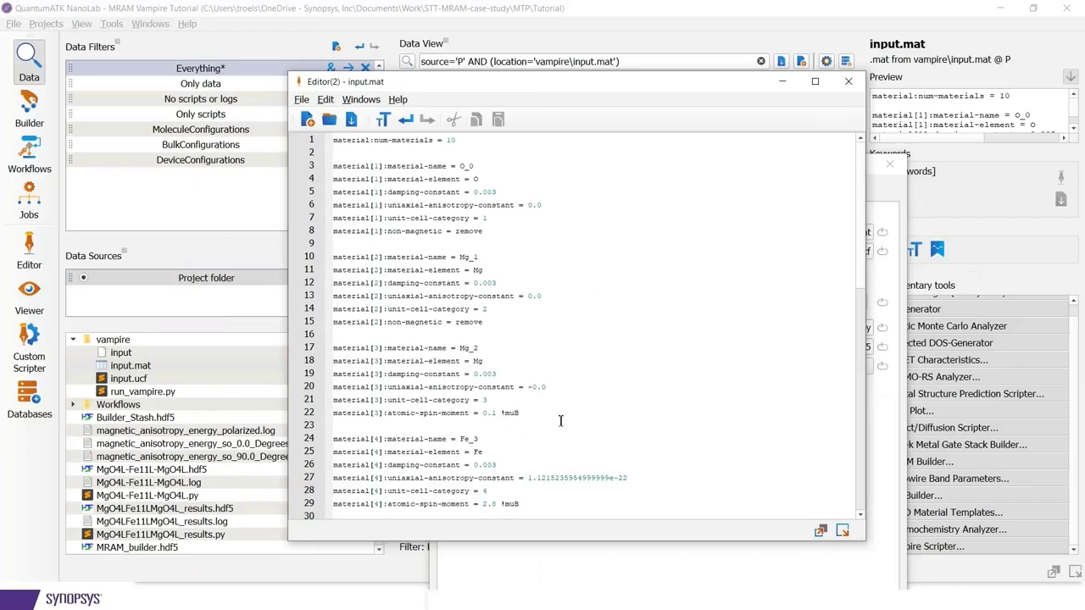
pyautogui.scroll(-1, 569, 430)
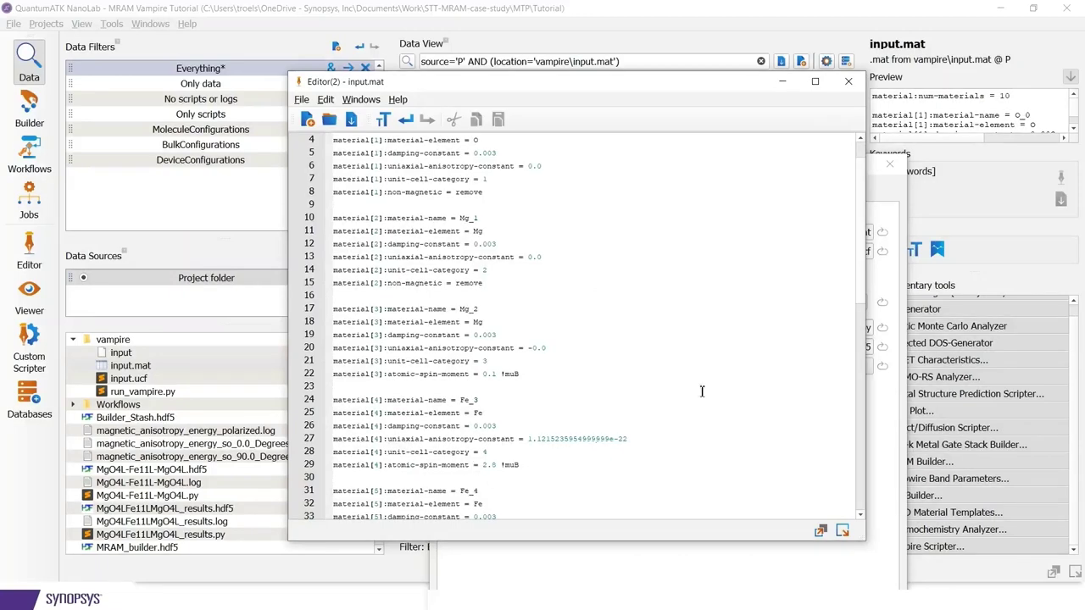
# Close the input.mat editor and open input.ucf in an enlarged Editor to scroll through it
pyautogui.click(848, 81)
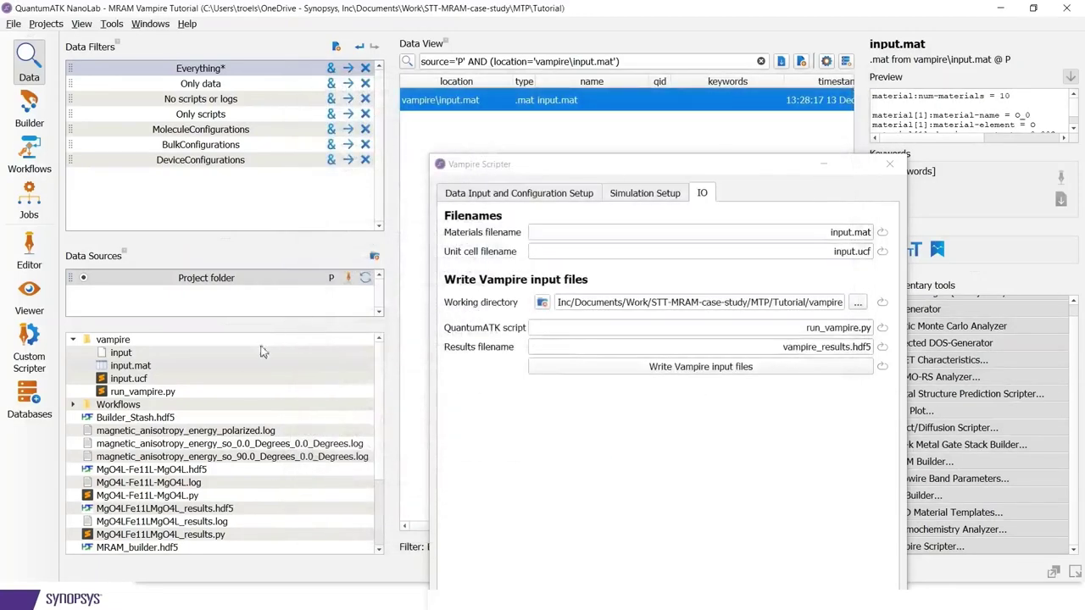
pyautogui.click(148, 382)
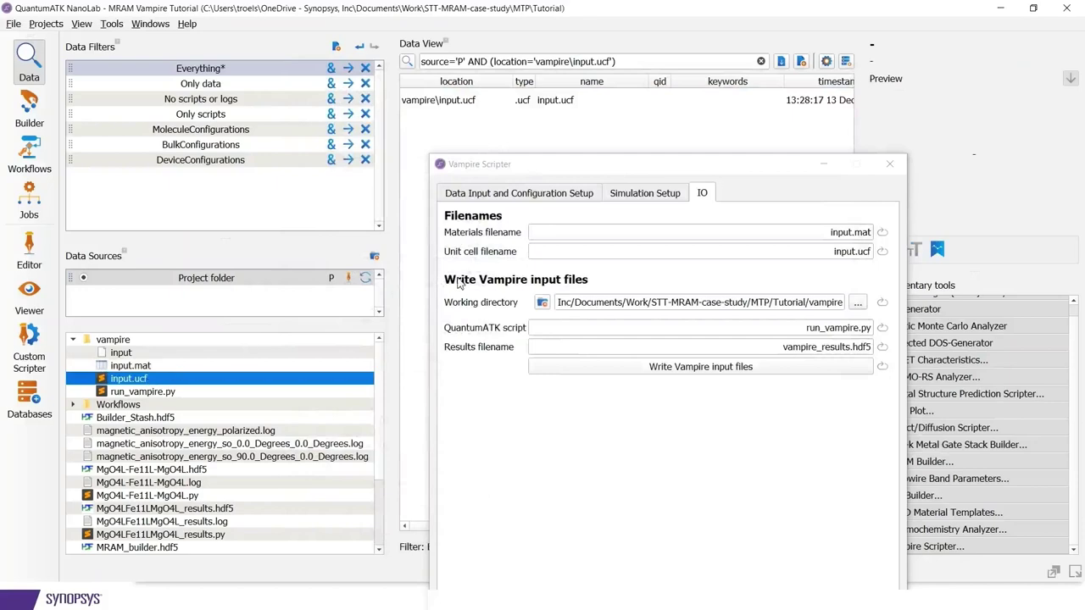
pyautogui.click(481, 105)
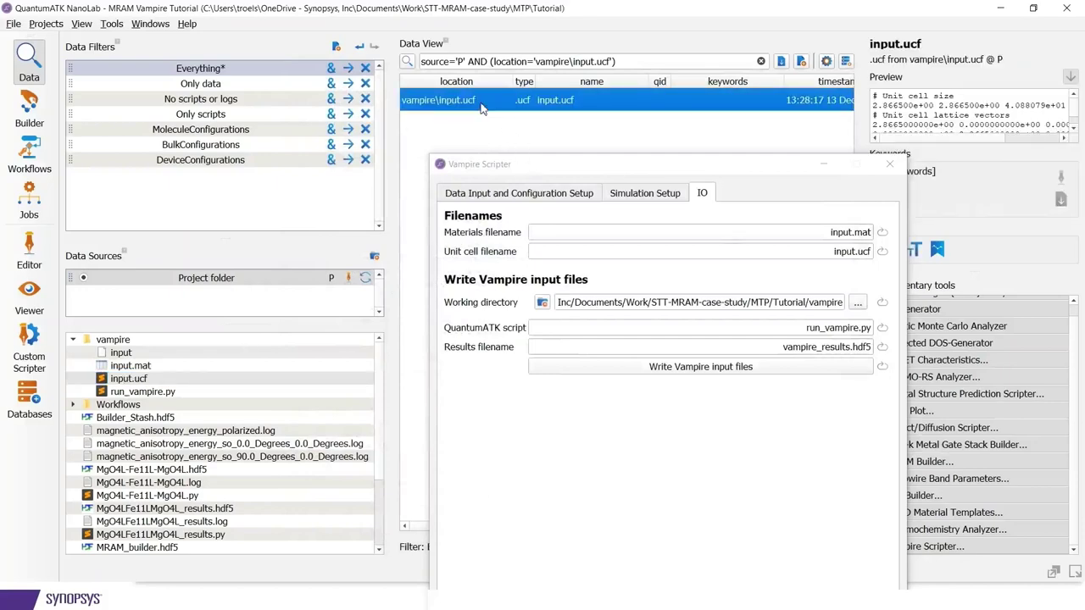
pyautogui.doubleClick(481, 106)
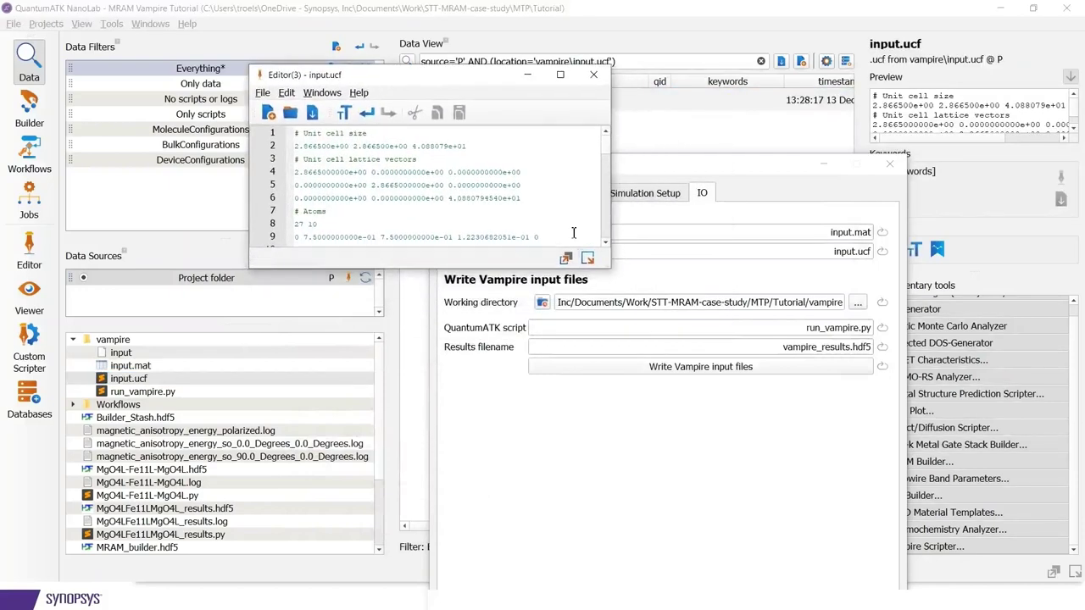
pyautogui.moveTo(608, 266); pyautogui.dragTo(816, 444)
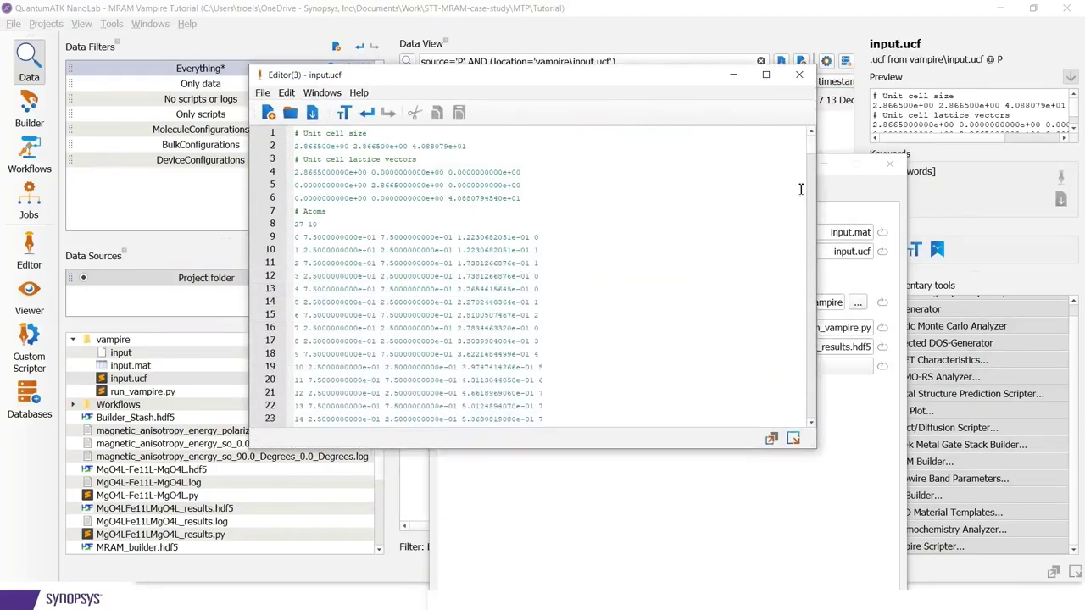
pyautogui.moveTo(811, 152)
pyautogui.mouseDown()
pyautogui.moveTo(811, 182)
pyautogui.moveTo(808, 149)
pyautogui.mouseUp()
pyautogui.scroll(-20, 810, 149)
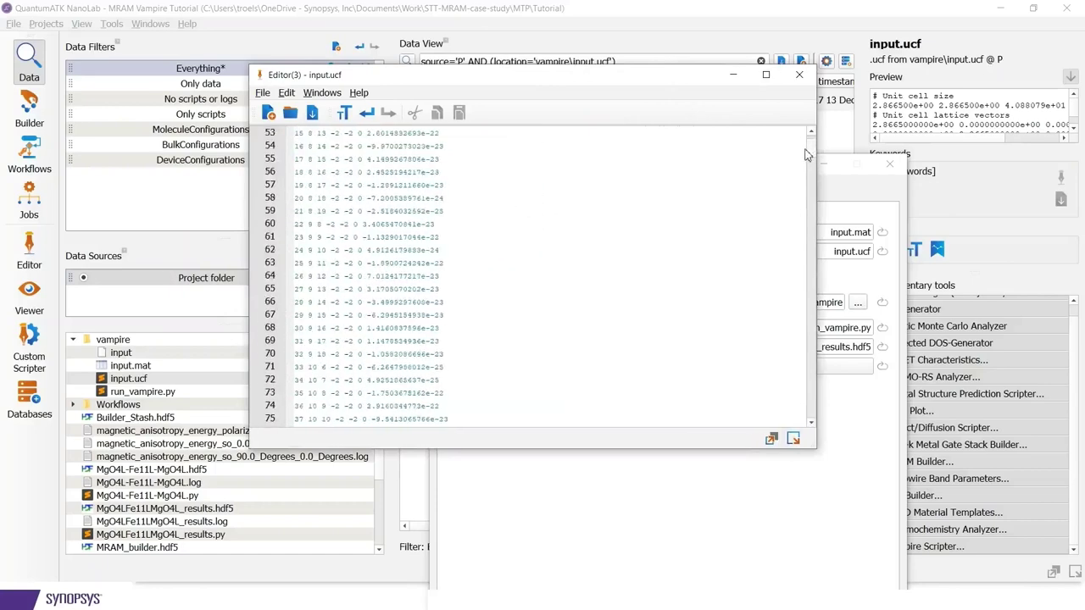
pyautogui.moveTo(806, 166); pyautogui.dragTo(805, 237)
# Close the input.ucf editor, reposition the Vampire Scripter, and select run_vampire.py
pyautogui.click(798, 74)
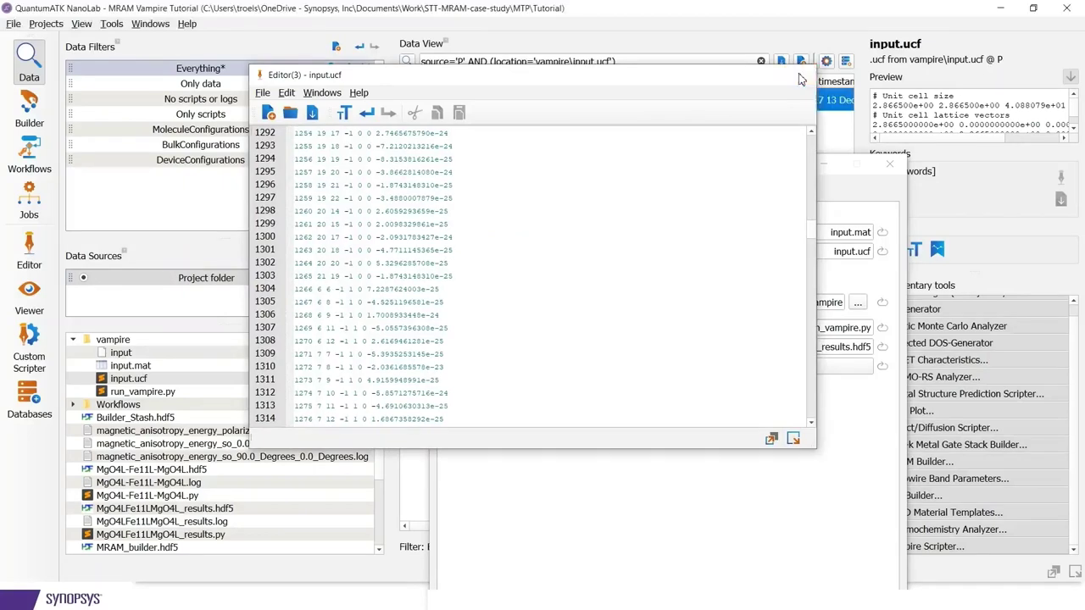
pyautogui.moveTo(749, 166); pyautogui.dragTo(700, 116)
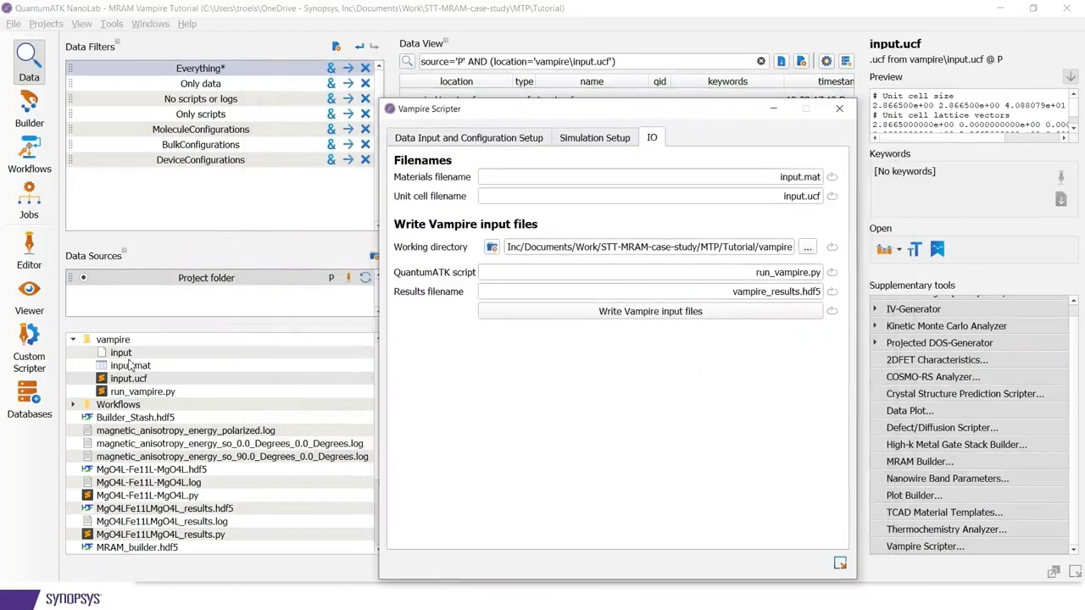
pyautogui.moveTo(481, 117); pyautogui.dragTo(588, 221)
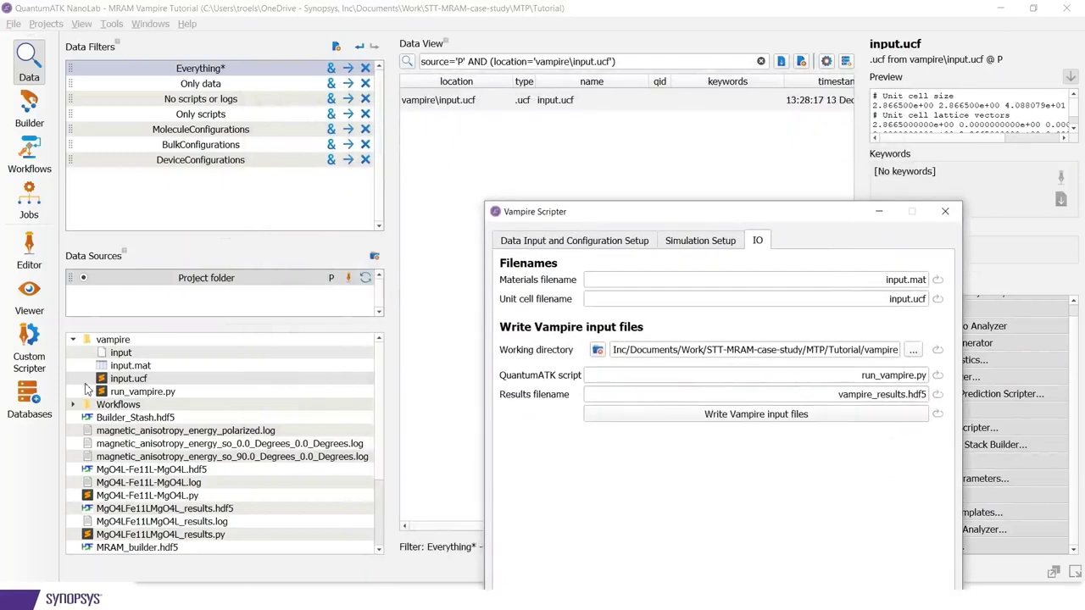
pyautogui.click(127, 392)
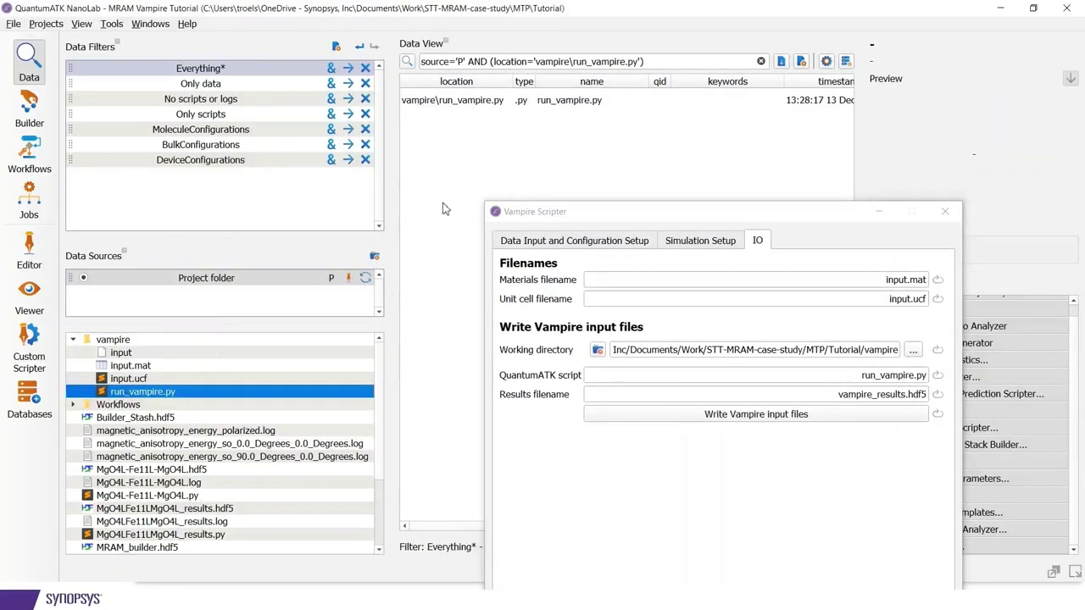
# Open run_vampire.py in a maximized Editor and scroll through its configuration, simulation and run settings
pyautogui.doubleClick(568, 103)
pyautogui.moveTo(536, 145); pyautogui.dragTo(404, 39)
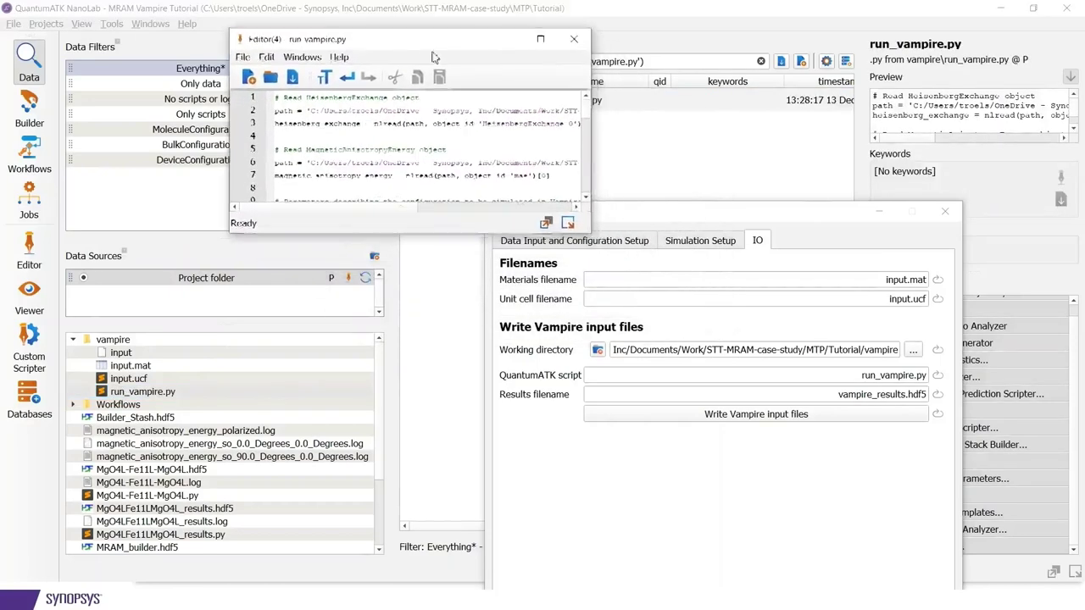
pyautogui.click(540, 39)
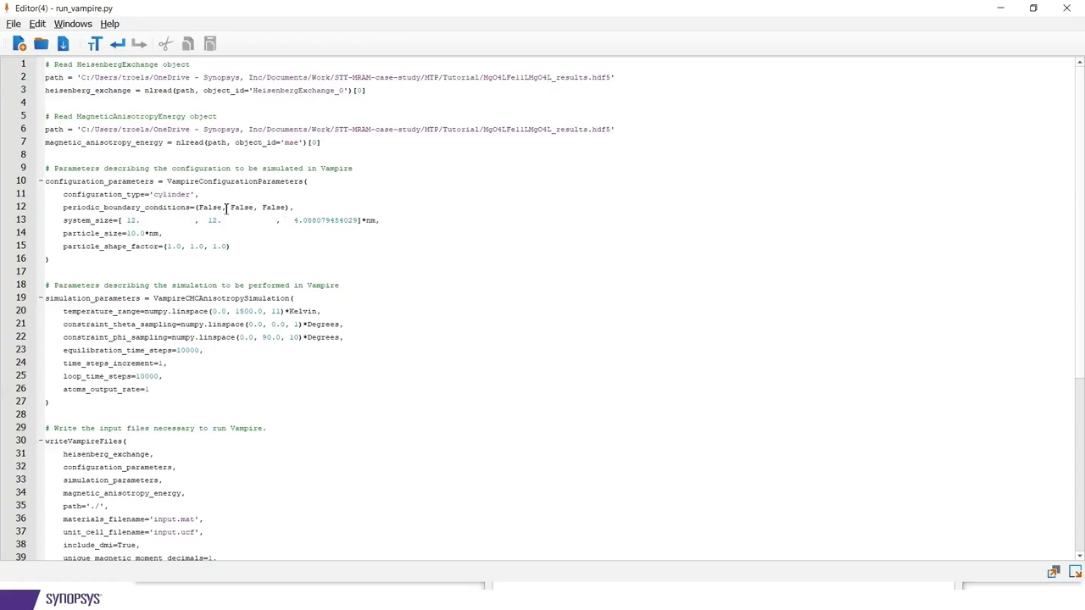
pyautogui.scroll(2, 186, 212)
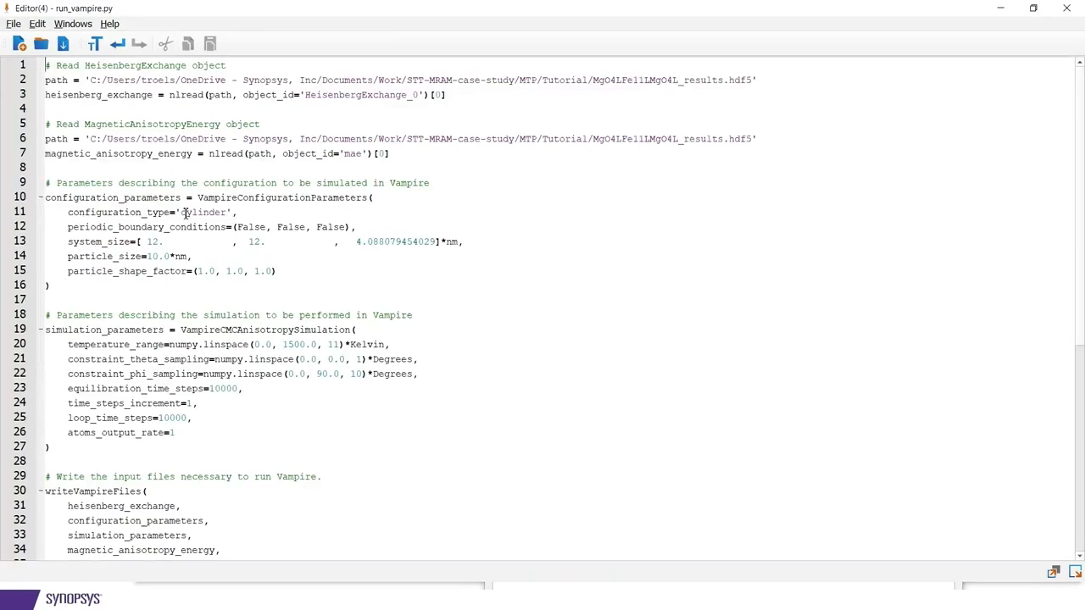
pyautogui.scroll(3, 185, 213)
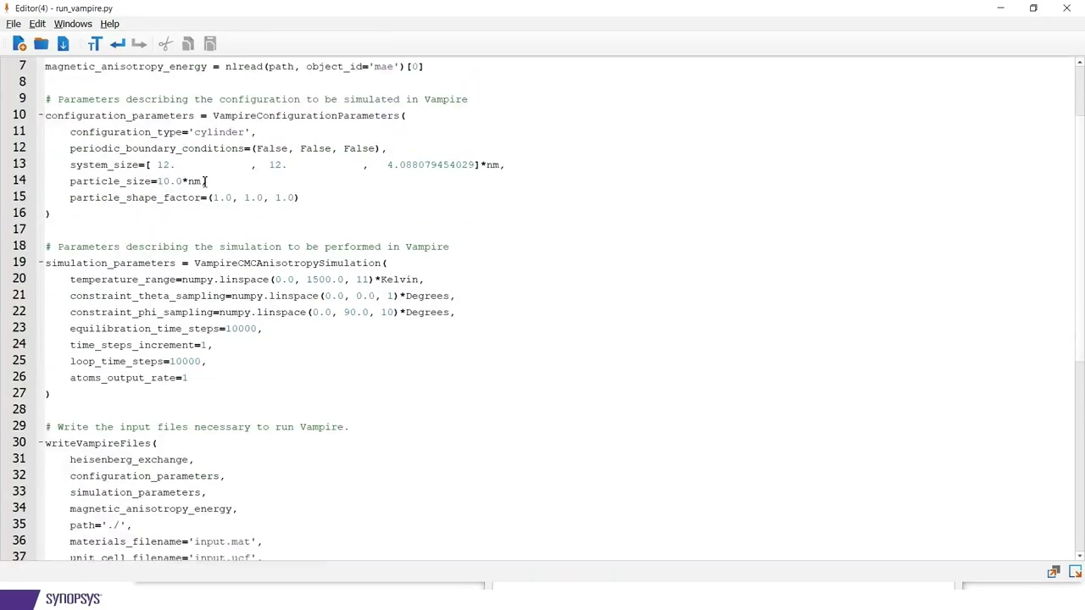
pyautogui.scroll(-4, 280, 183)
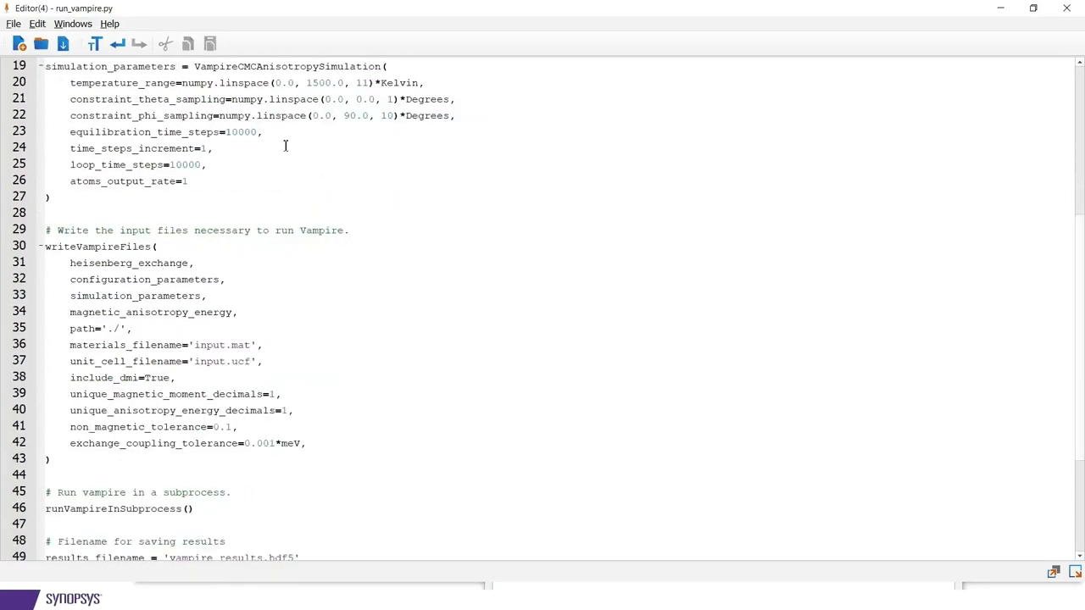
pyautogui.scroll(2, 246, 161)
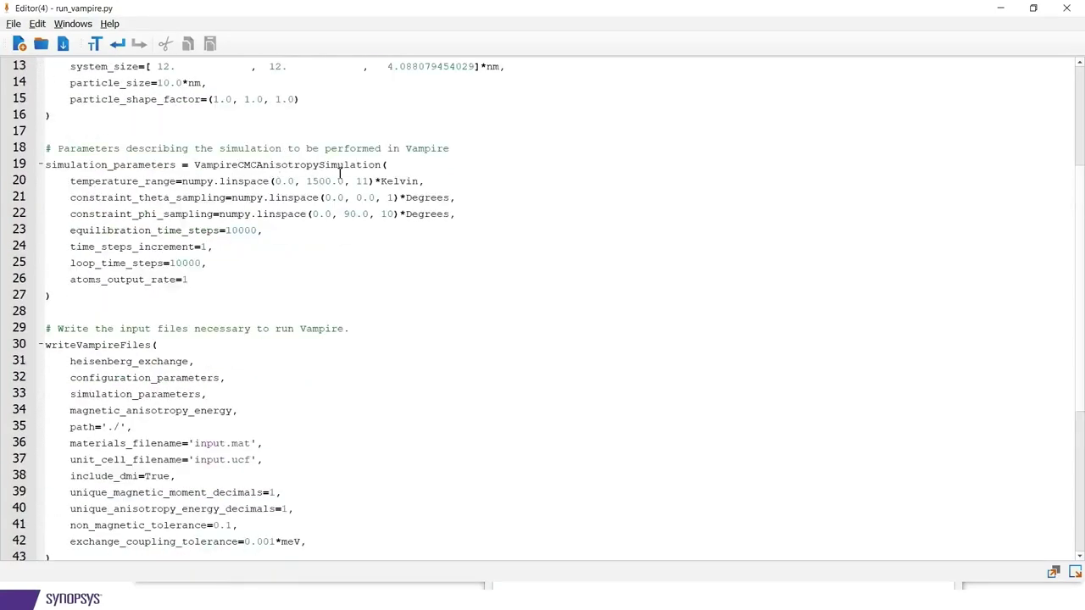
pyautogui.scroll(-4, 340, 173)
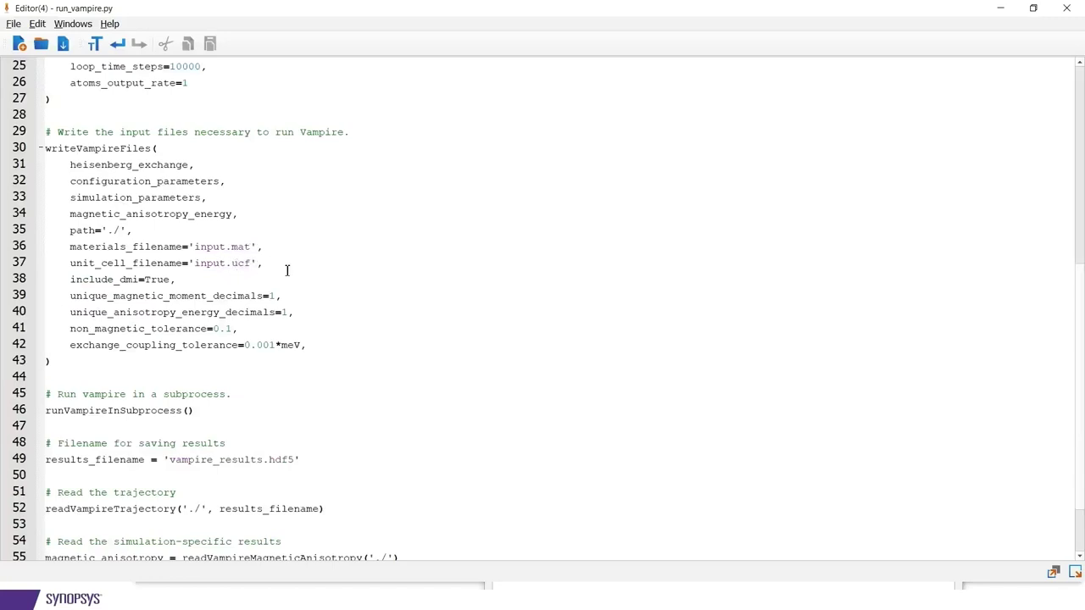
pyautogui.scroll(-2, 288, 269)
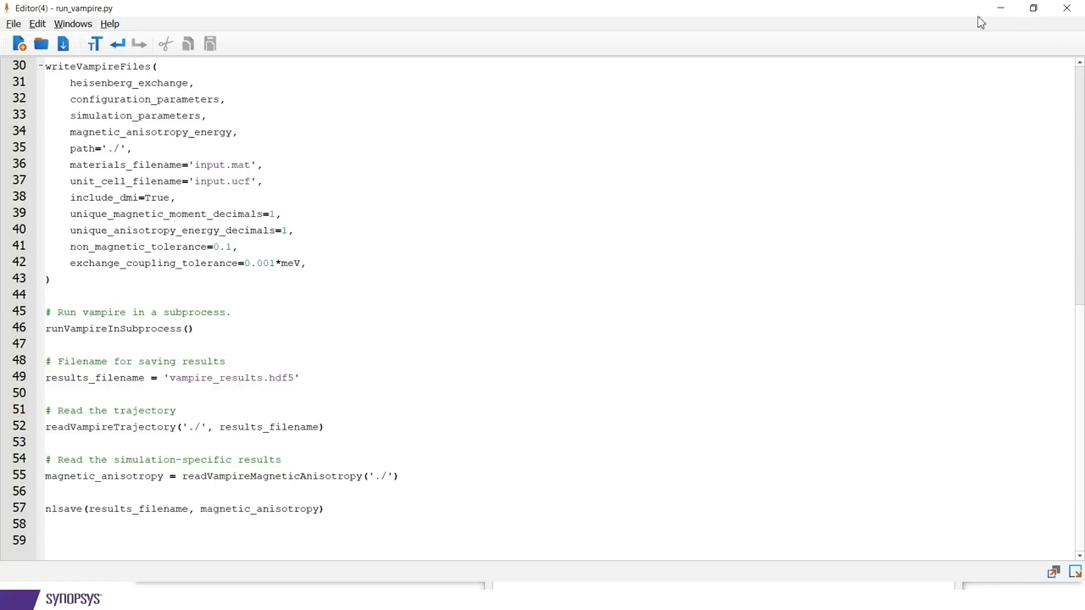
# Restore and resize the script editor, then review lines 48–57 of run_vampire.py
pyautogui.click(1035, 10)
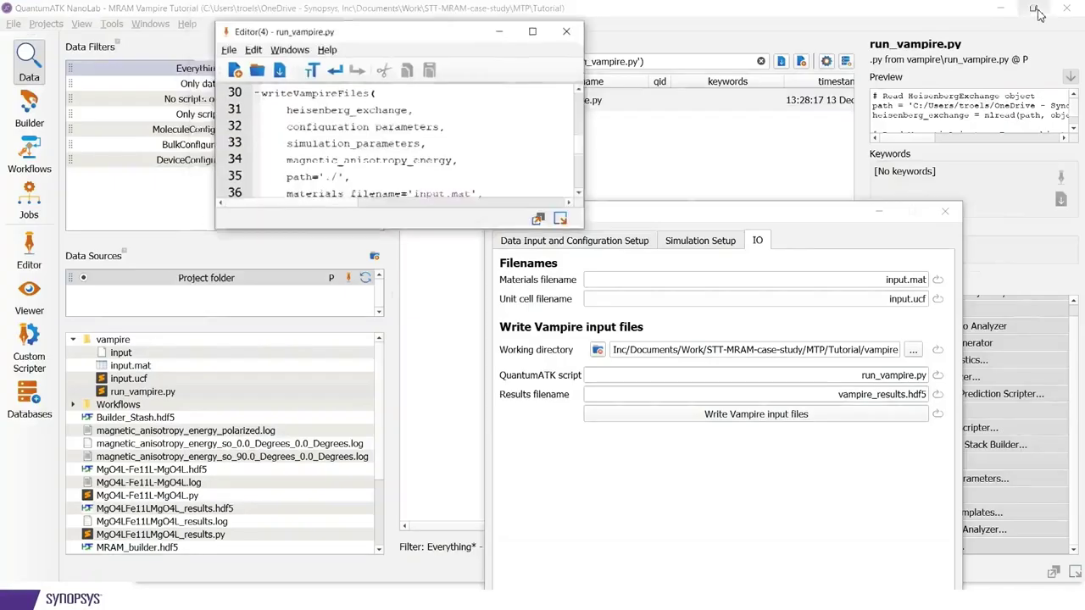
pyautogui.moveTo(450, 34); pyautogui.dragTo(506, 120)
pyautogui.moveTo(656, 305); pyautogui.dragTo(898, 492)
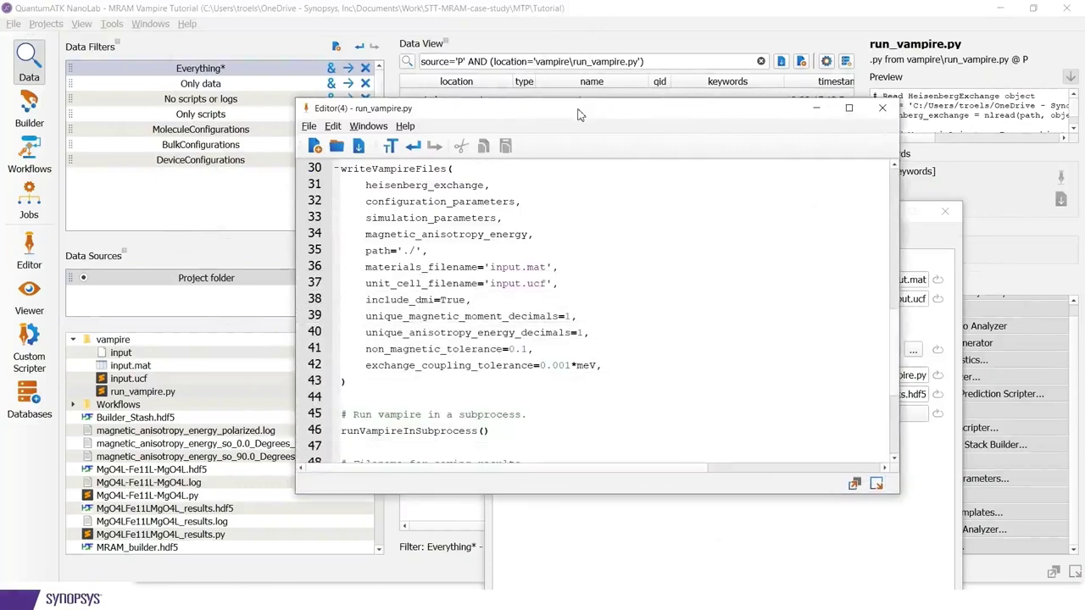
pyautogui.moveTo(579, 113); pyautogui.dragTo(492, 98)
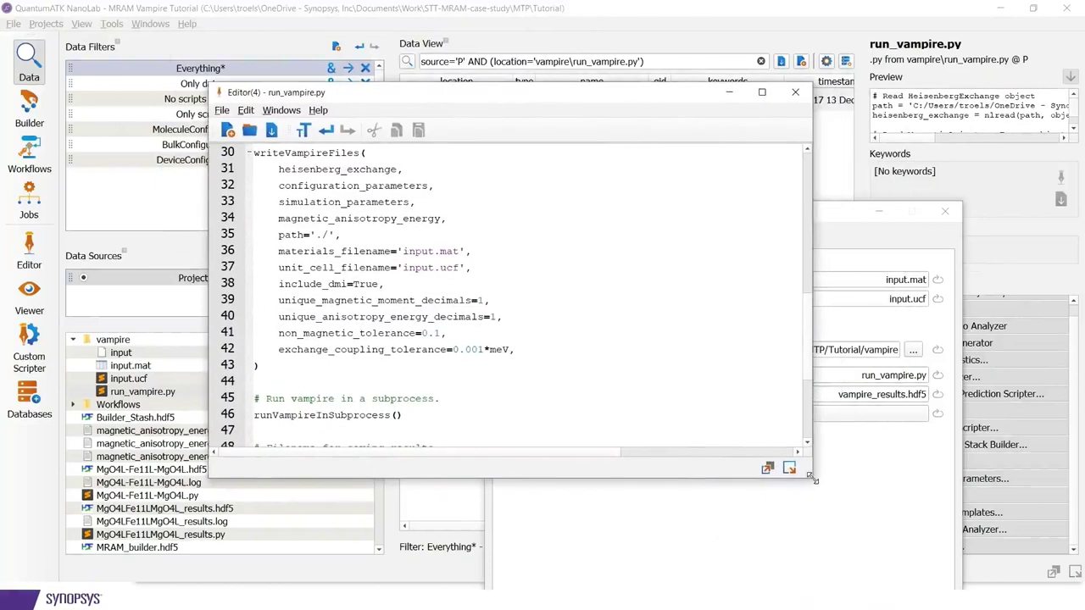
pyautogui.moveTo(811, 479); pyautogui.dragTo(878, 521)
pyautogui.scroll(-2, 640, 384)
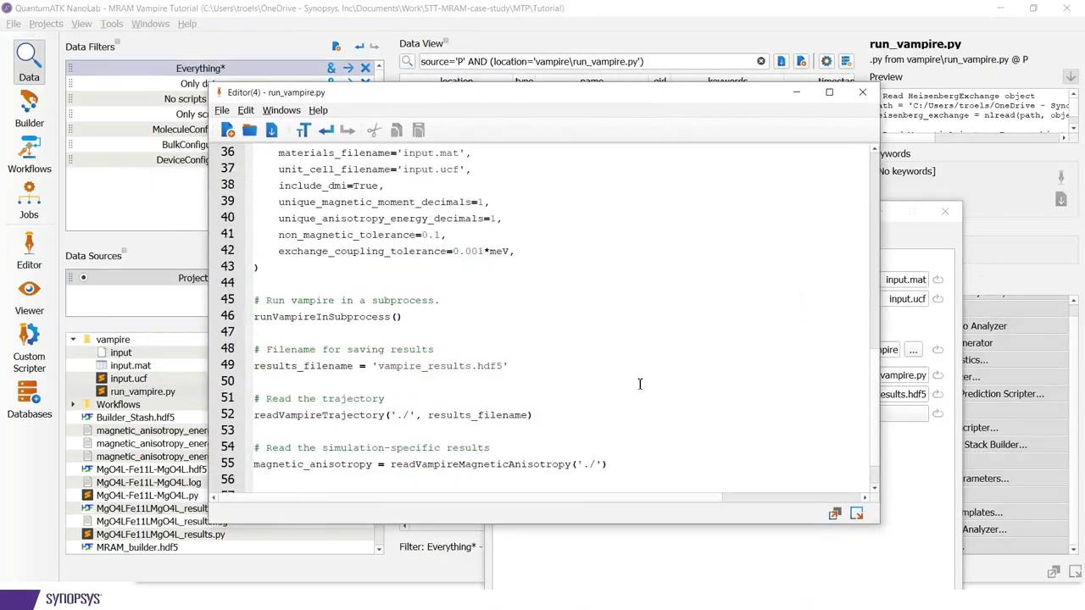
pyautogui.scroll(-1, 640, 384)
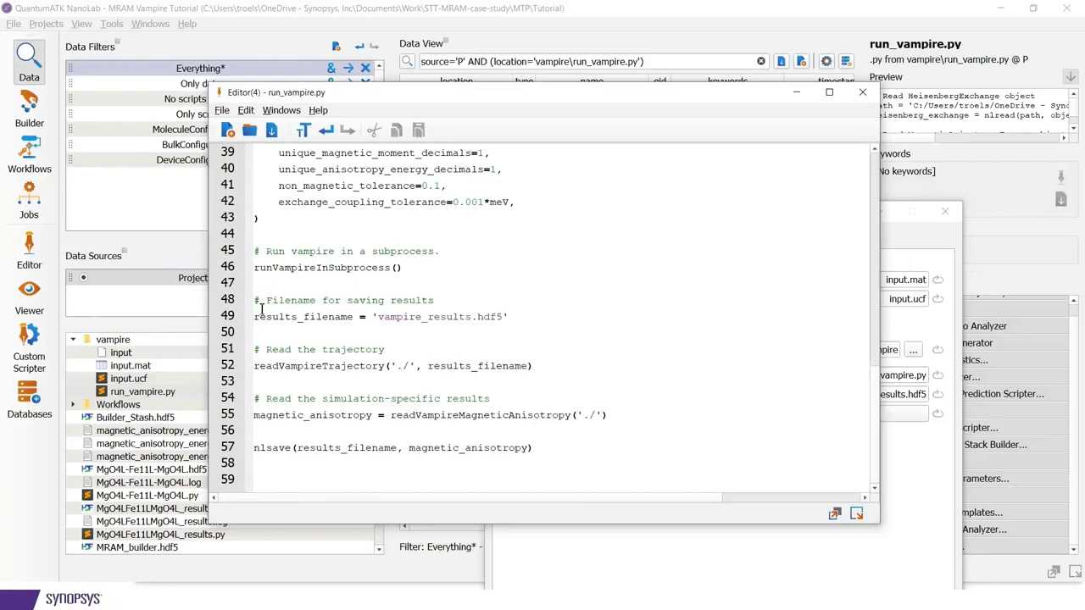
pyautogui.moveTo(257, 306); pyautogui.dragTo(584, 453)
pyautogui.click(584, 457)
# Show the send-to menu listing Builder, Jobs, Viewer and Editor for the script
pyautogui.moveTo(881, 529); pyautogui.dragTo(914, 543)
pyautogui.click(888, 529)
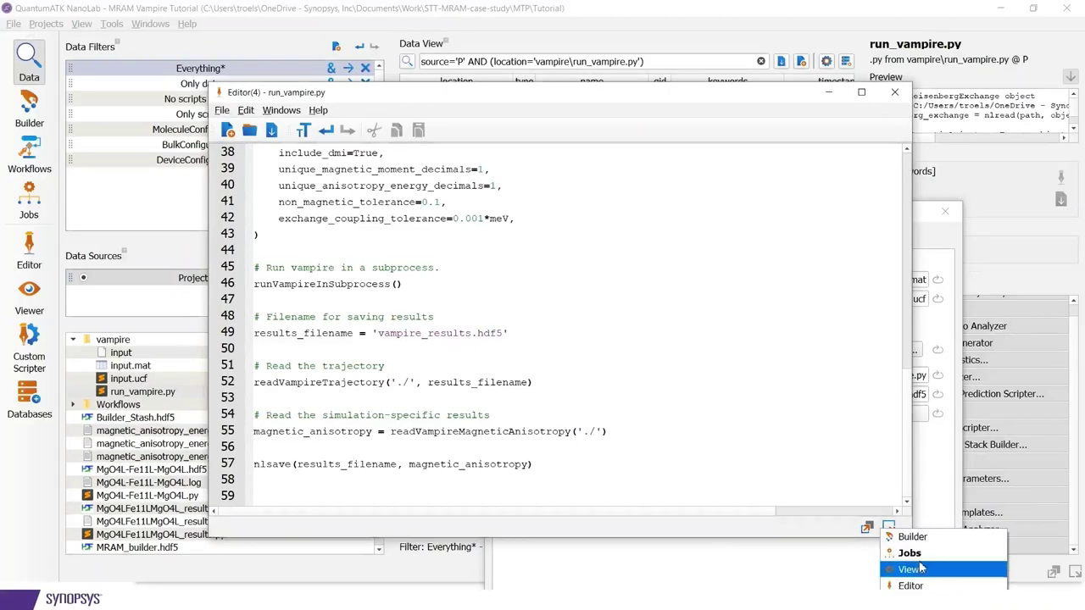
pyautogui.click(734, 94)
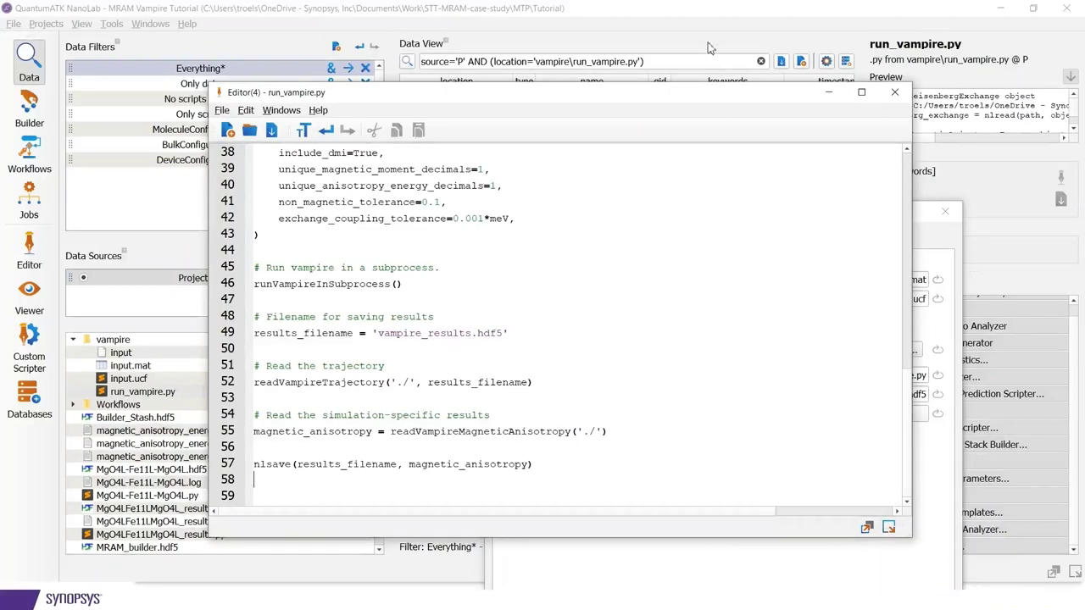
pyautogui.moveTo(699, 95); pyautogui.dragTo(649, 28)
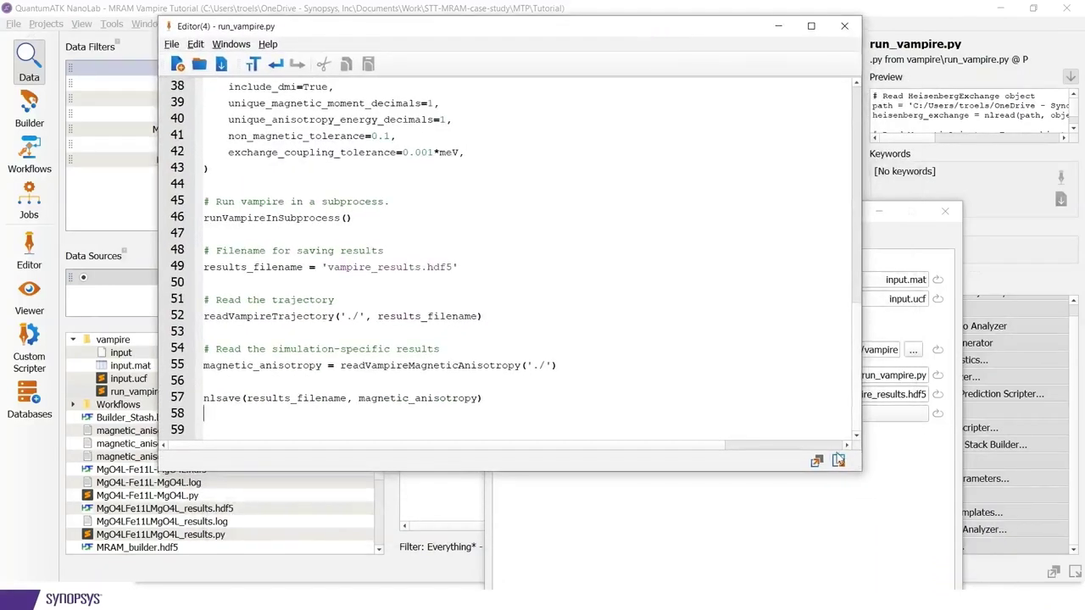
pyautogui.click(838, 462)
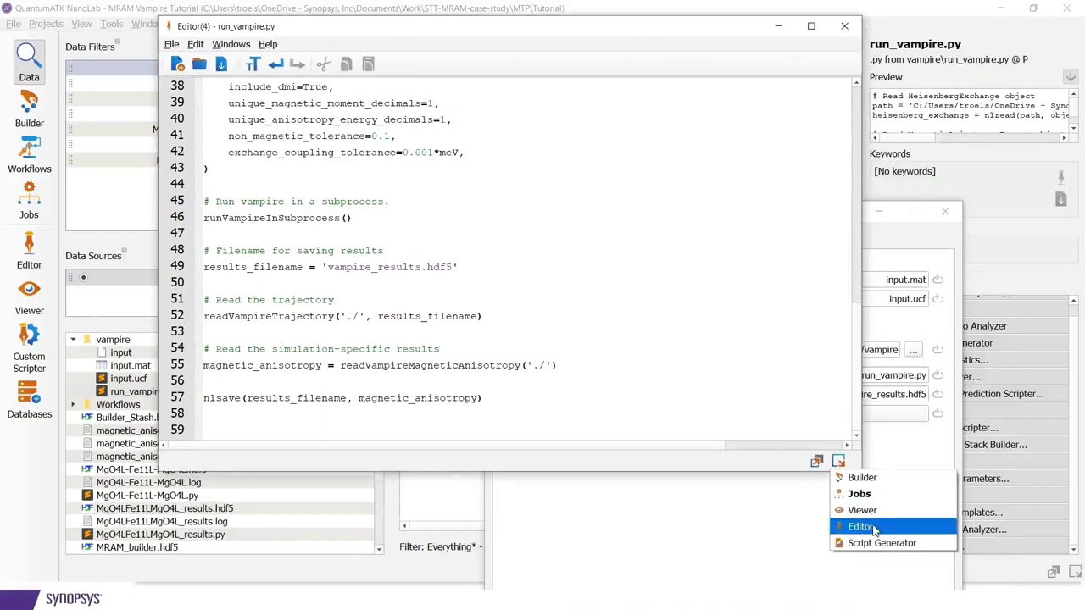
# Submit run_vampire.py as a job on the Local (U-2022.12) machine
pyautogui.click(868, 496)
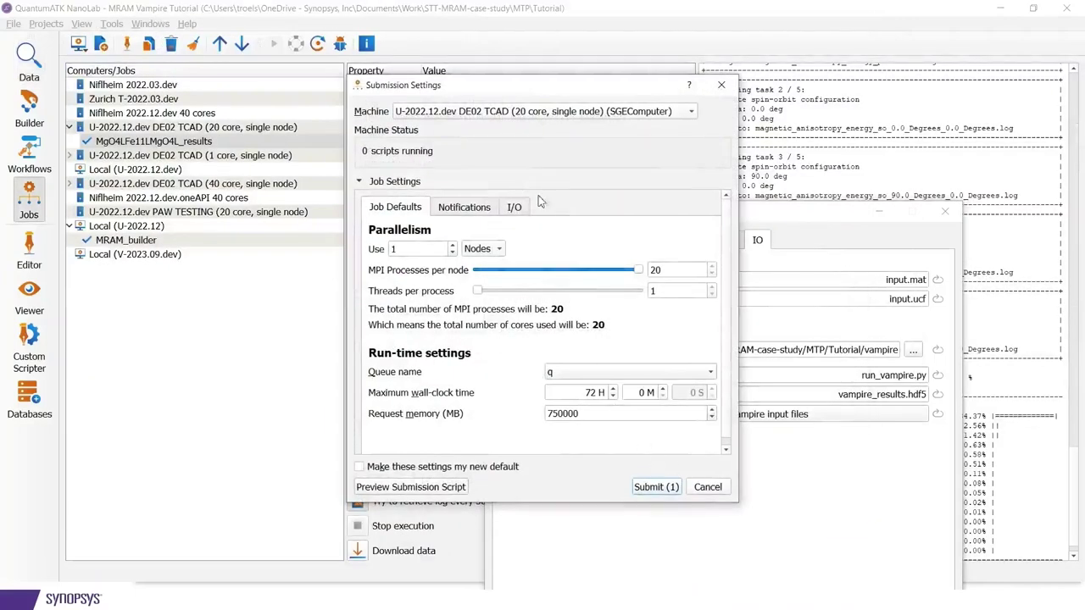
pyautogui.click(557, 113)
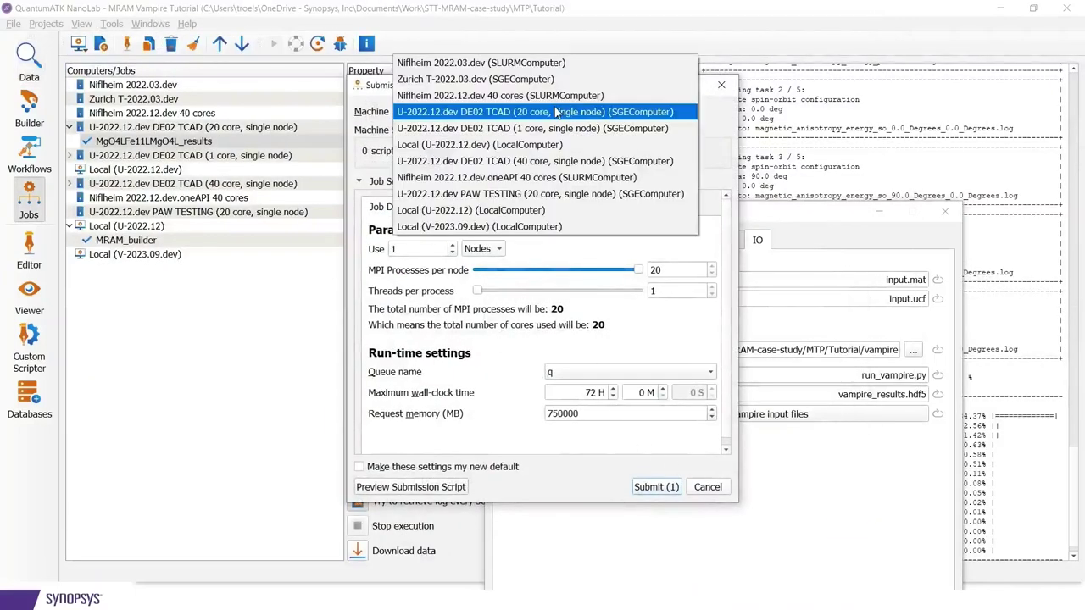
pyautogui.click(522, 210)
pyautogui.click(660, 487)
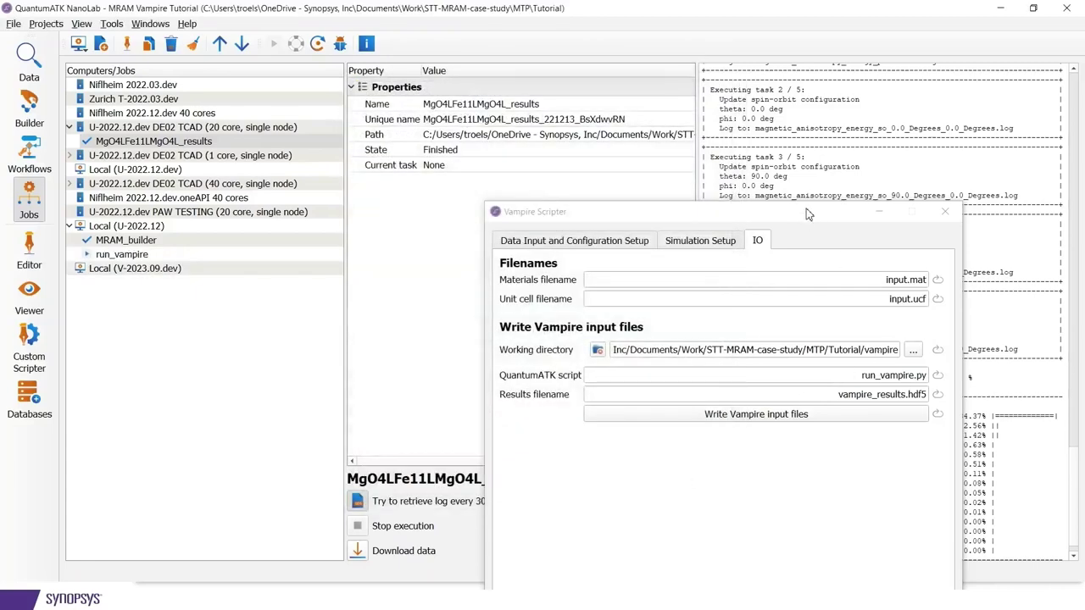
# Close the Vampire Scripter and check the MRAM_builder and running run_vampire job logs
pyautogui.moveTo(802, 212); pyautogui.dragTo(741, 117)
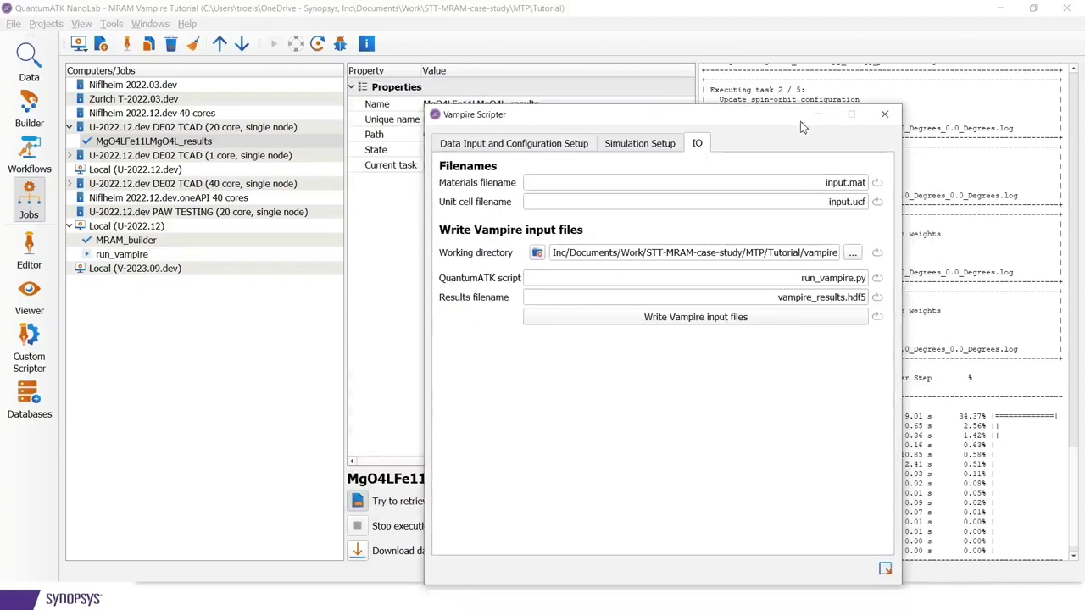
pyautogui.click(885, 115)
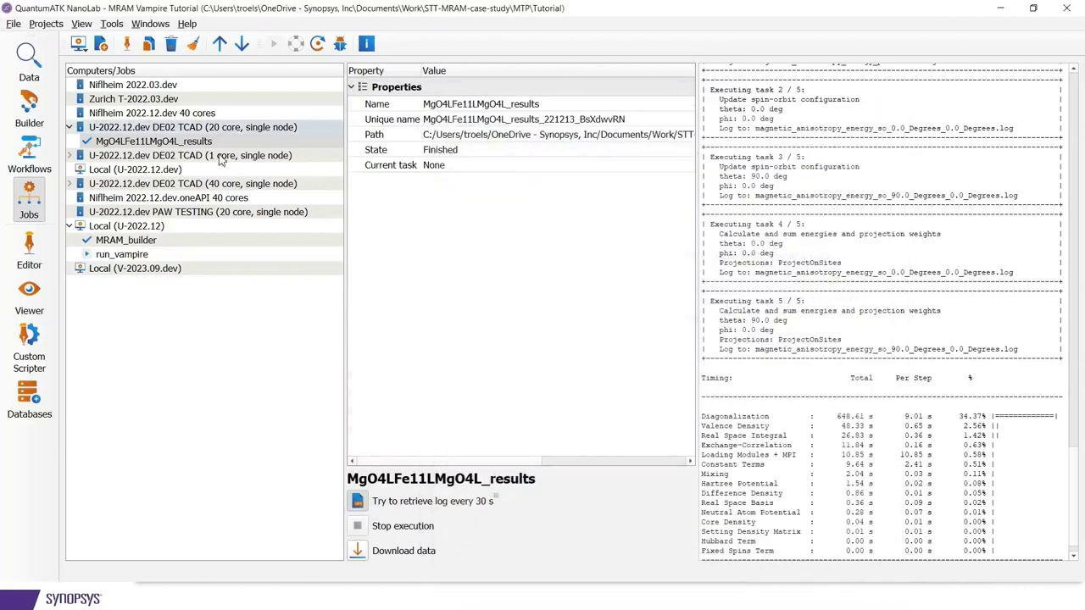
pyautogui.click(156, 241)
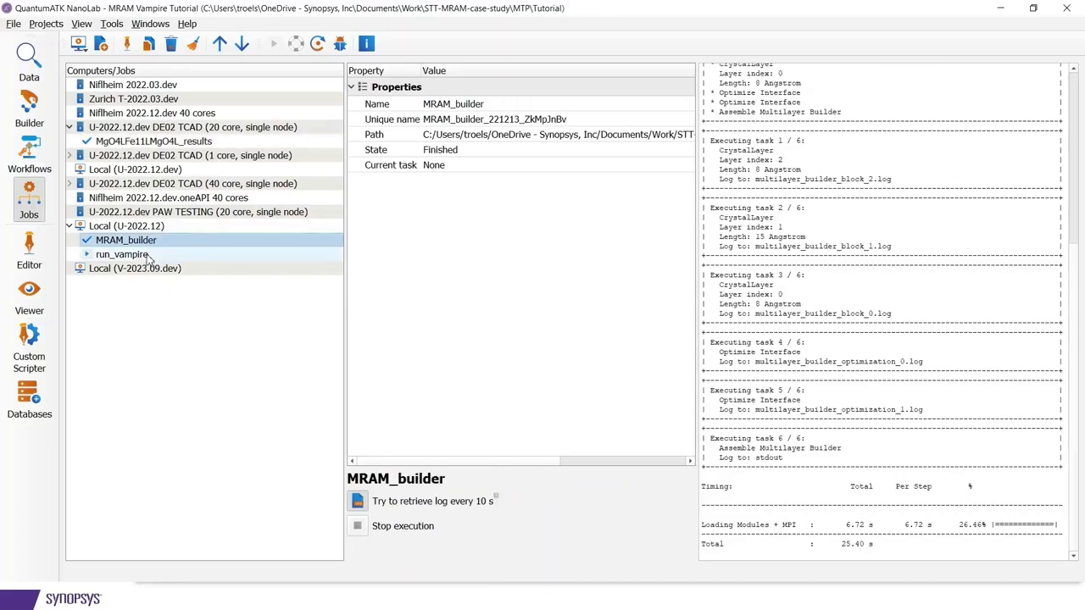
pyautogui.click(149, 256)
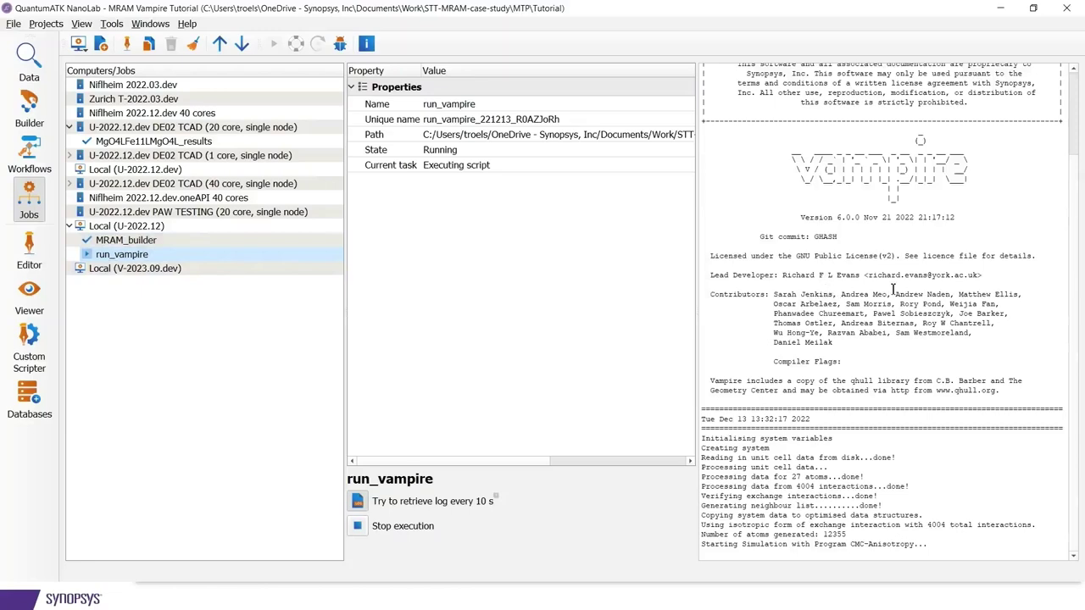
pyautogui.scroll(2, 1025, 237)
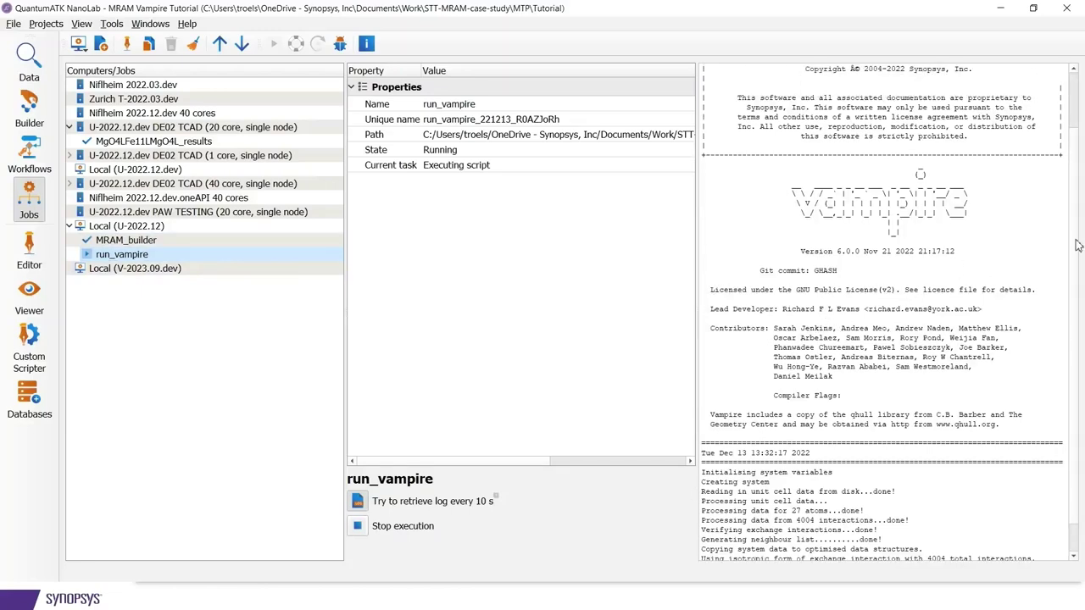
pyautogui.scroll(2, 1074, 221)
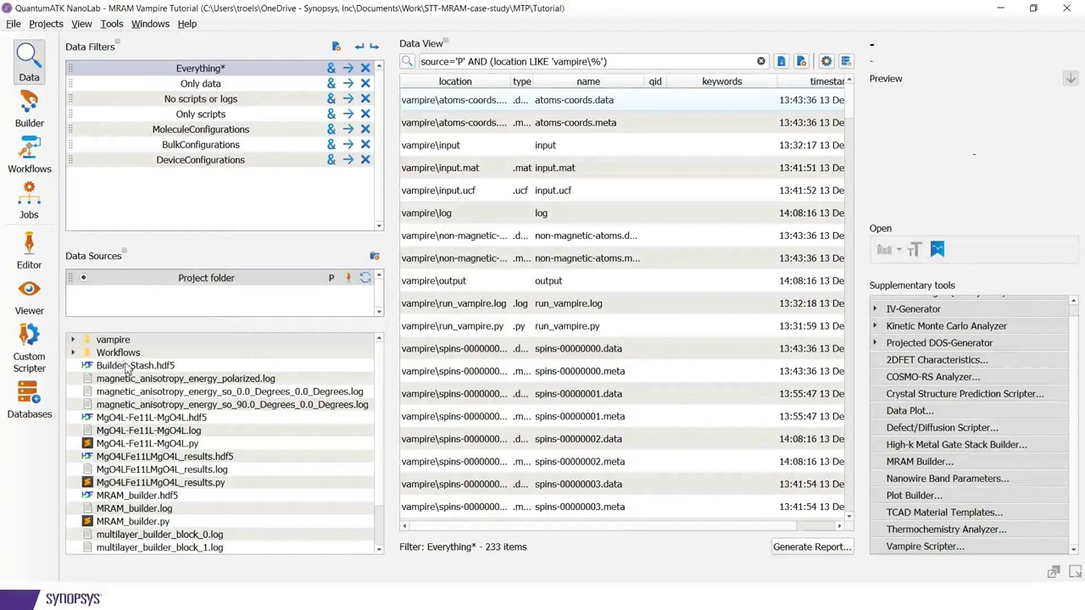
# Filter the vampire folder's data to location LIKE '%.hdf5' and preview SpinDynamicsTrajectory_0
pyautogui.click(117, 341)
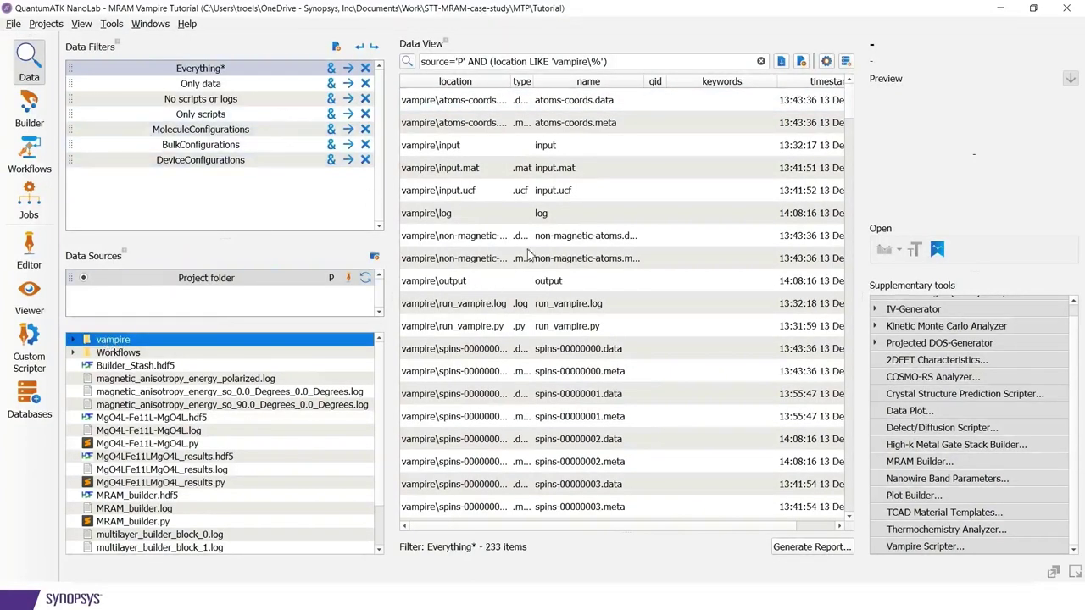
pyautogui.moveTo(851, 105)
pyautogui.mouseDown()
pyautogui.moveTo(845, 192)
pyautogui.moveTo(857, 229)
pyautogui.moveTo(863, 95)
pyautogui.mouseUp()
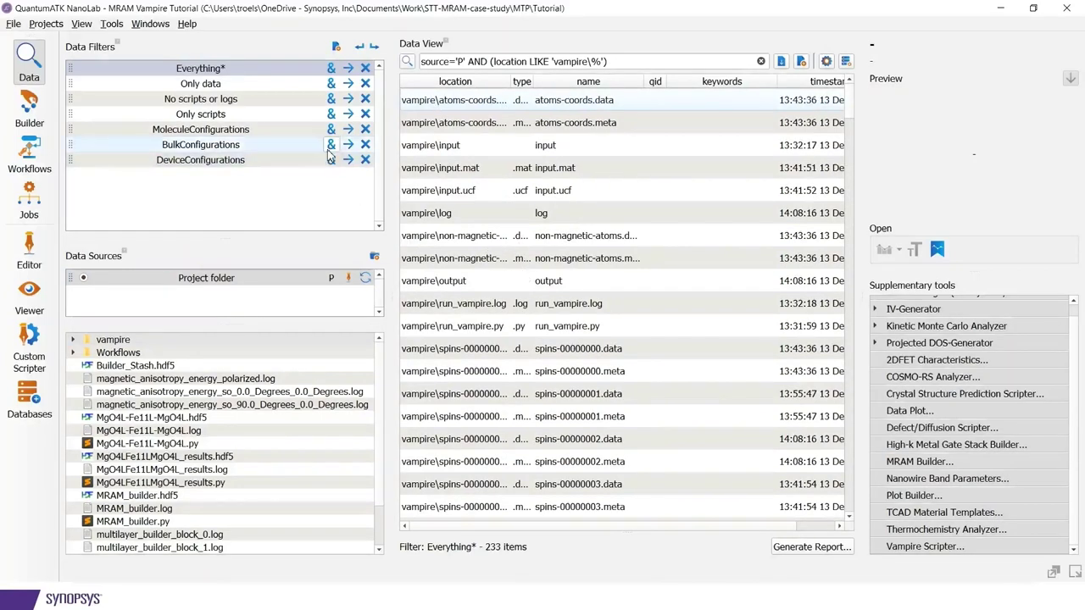
pyautogui.click(332, 84)
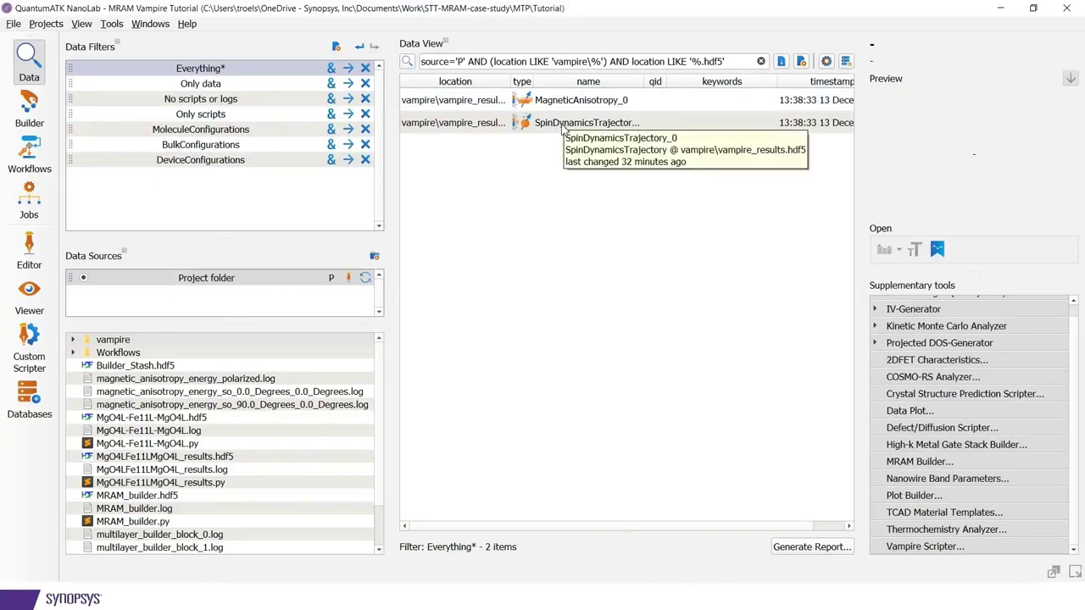
pyautogui.click(561, 127)
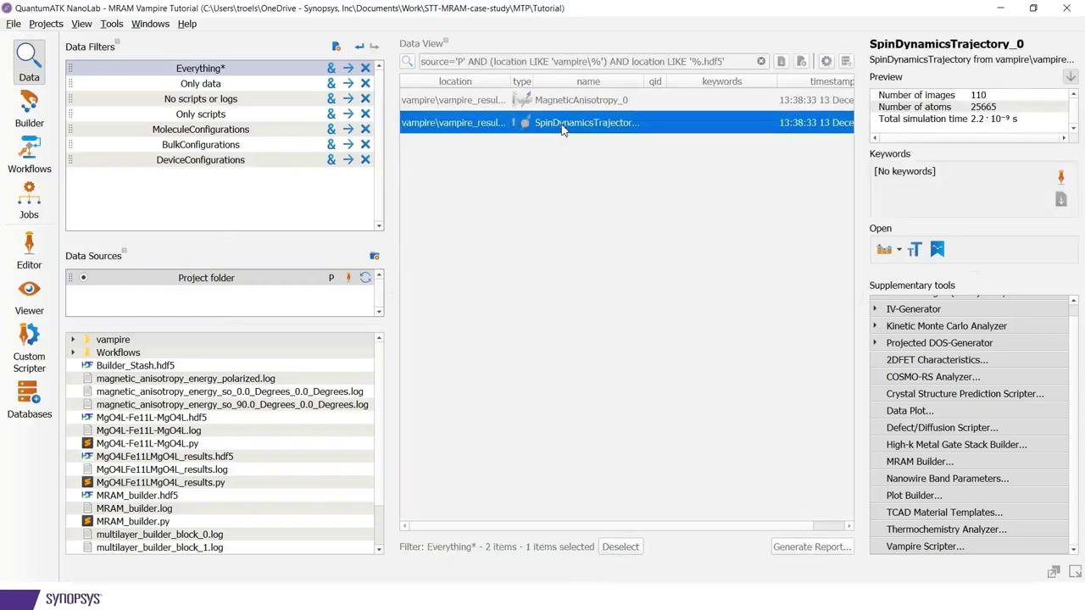
# Open SpinDynamicsTrajectory_0 in its analyzer, add the Temperature plot, and rotate the cylinder view
pyautogui.doubleClick(561, 127)
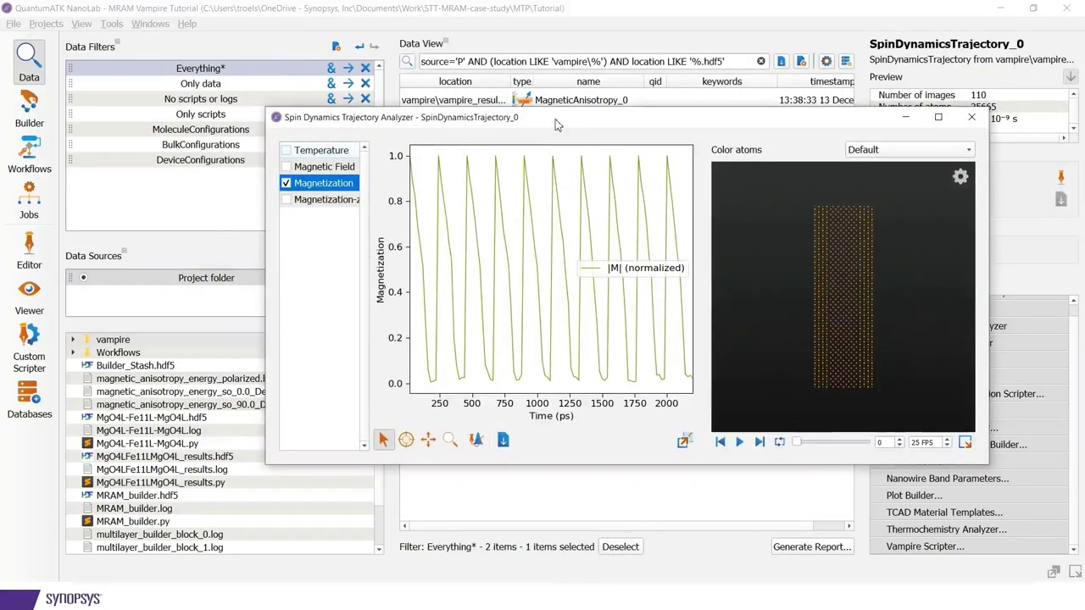
pyautogui.moveTo(566, 115); pyautogui.dragTo(447, 116)
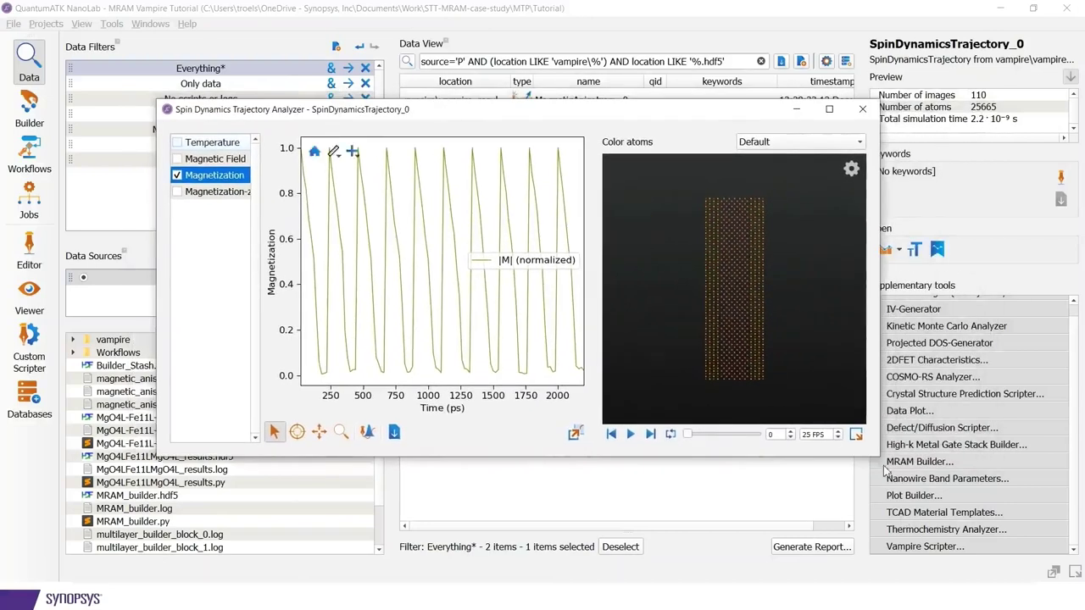
pyautogui.moveTo(869, 456); pyautogui.dragTo(943, 480)
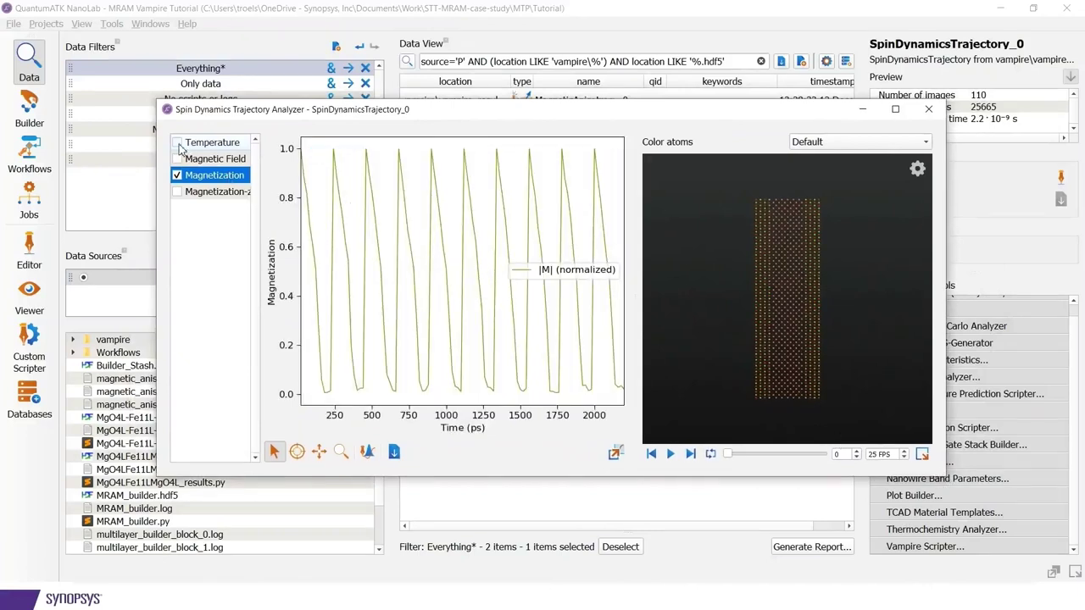
pyautogui.click(178, 144)
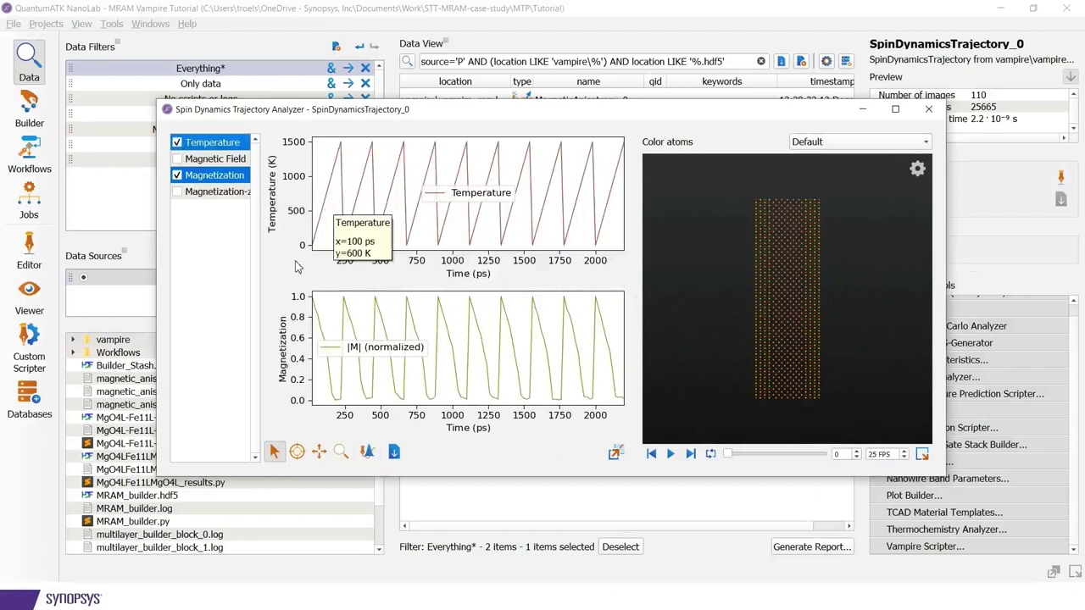
pyautogui.moveTo(329, 219)
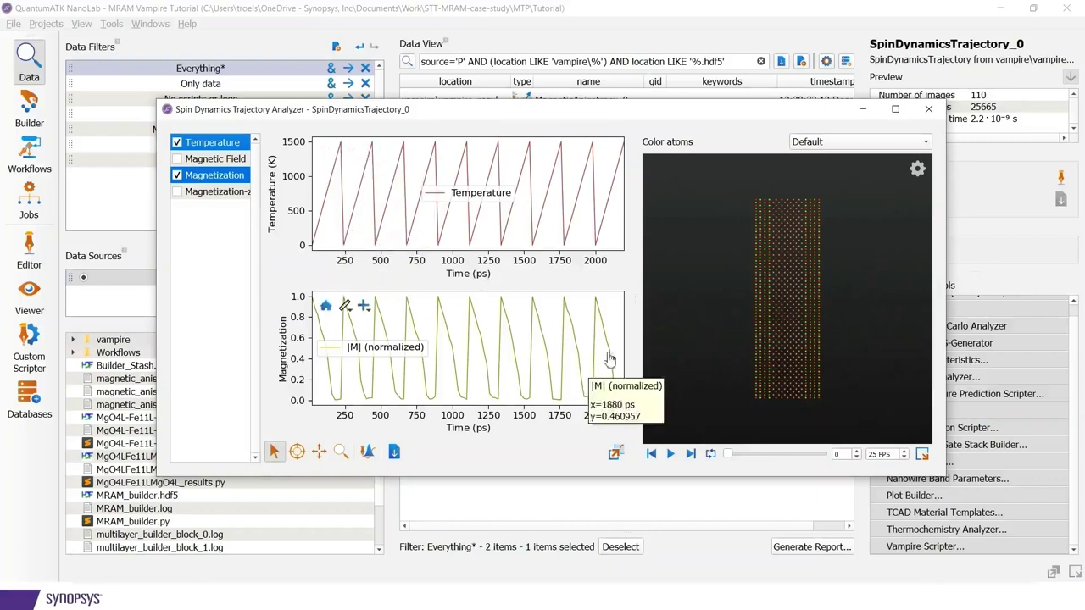
pyautogui.moveTo(849, 244); pyautogui.dragTo(822, 266)
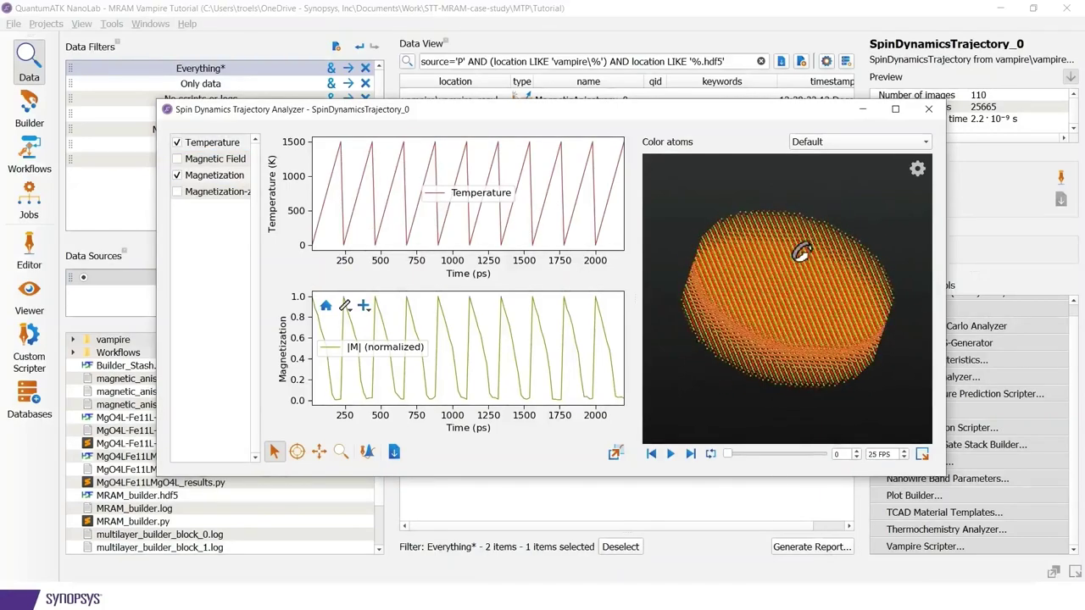
pyautogui.moveTo(801, 251)
pyautogui.mouseDown()
pyautogui.moveTo(867, 334)
pyautogui.moveTo(836, 277)
pyautogui.moveTo(789, 251)
pyautogui.mouseUp()
# Colour the trajectory's atoms by M(z) and rotate the cylinder to inspect its layers
pyautogui.click(807, 144)
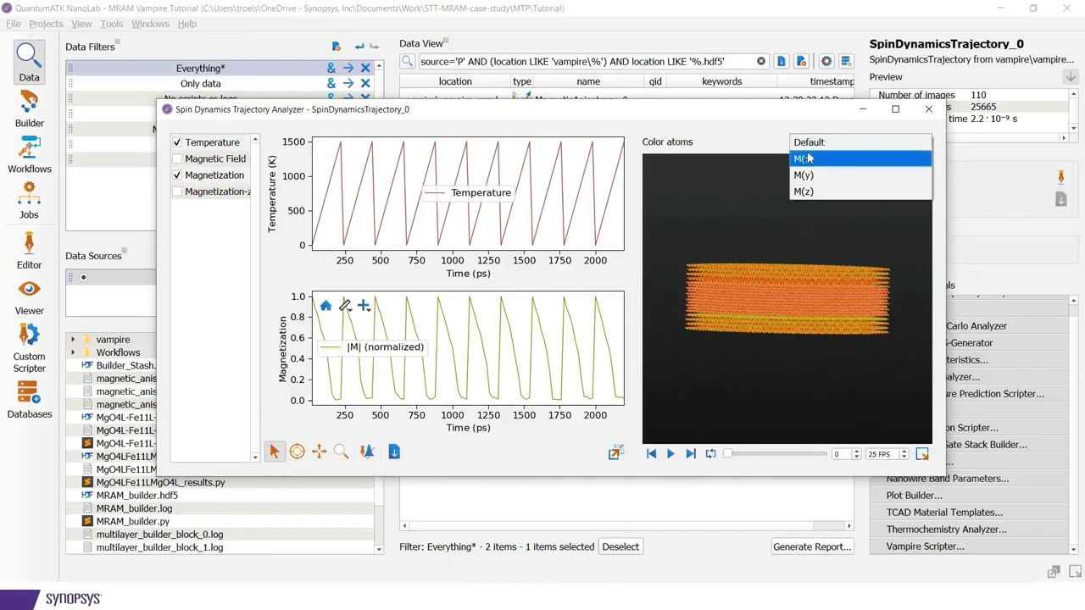
pyautogui.click(809, 193)
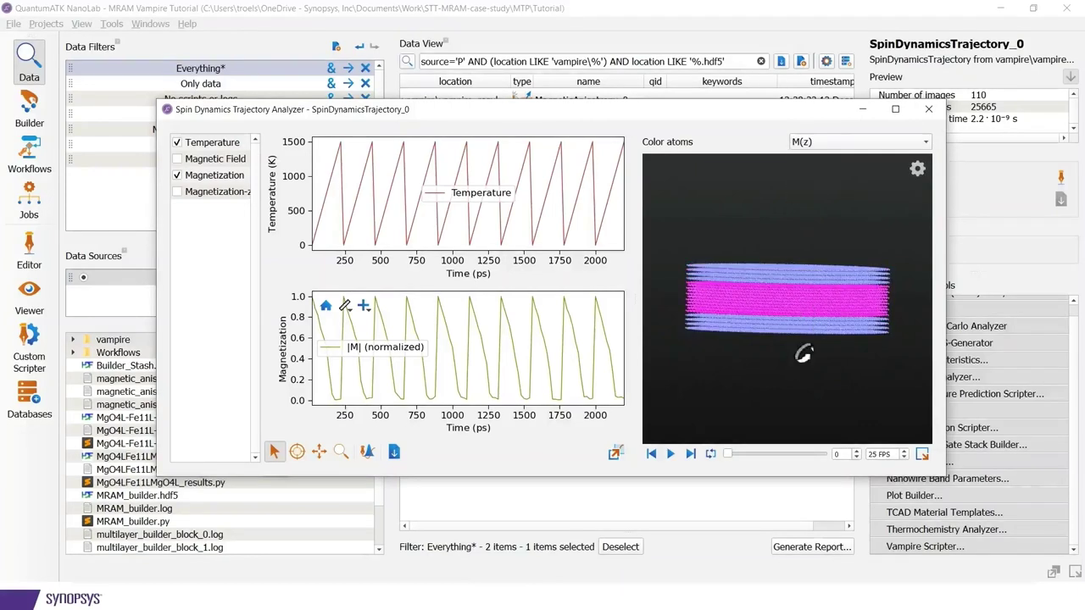
pyautogui.moveTo(804, 354); pyautogui.dragTo(779, 308)
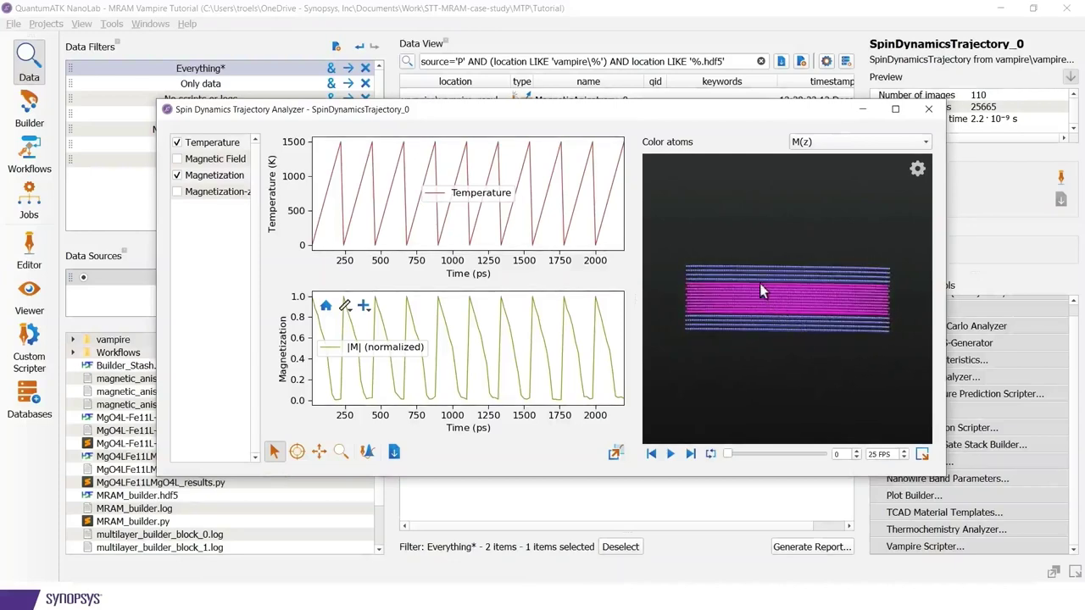
pyautogui.rightClick(765, 314)
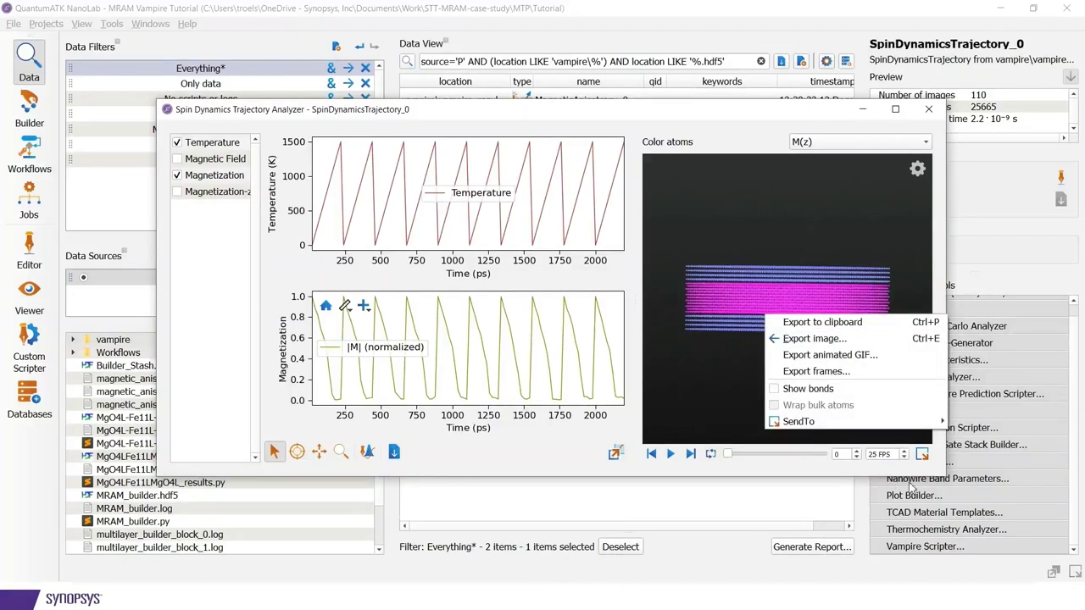
pyautogui.click(729, 432)
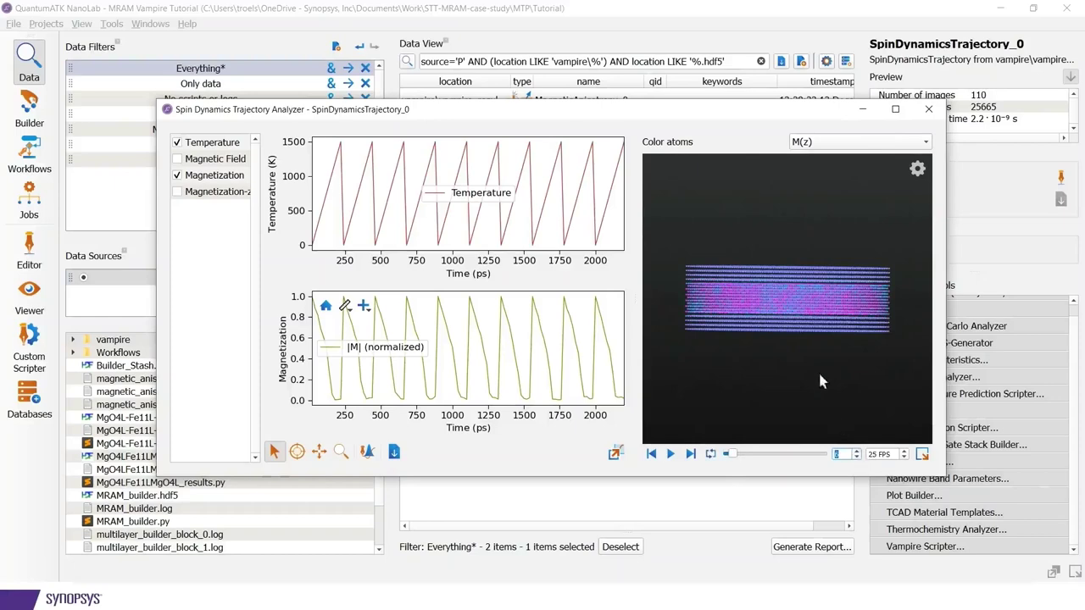
pyautogui.moveTo(819, 375); pyautogui.dragTo(798, 381)
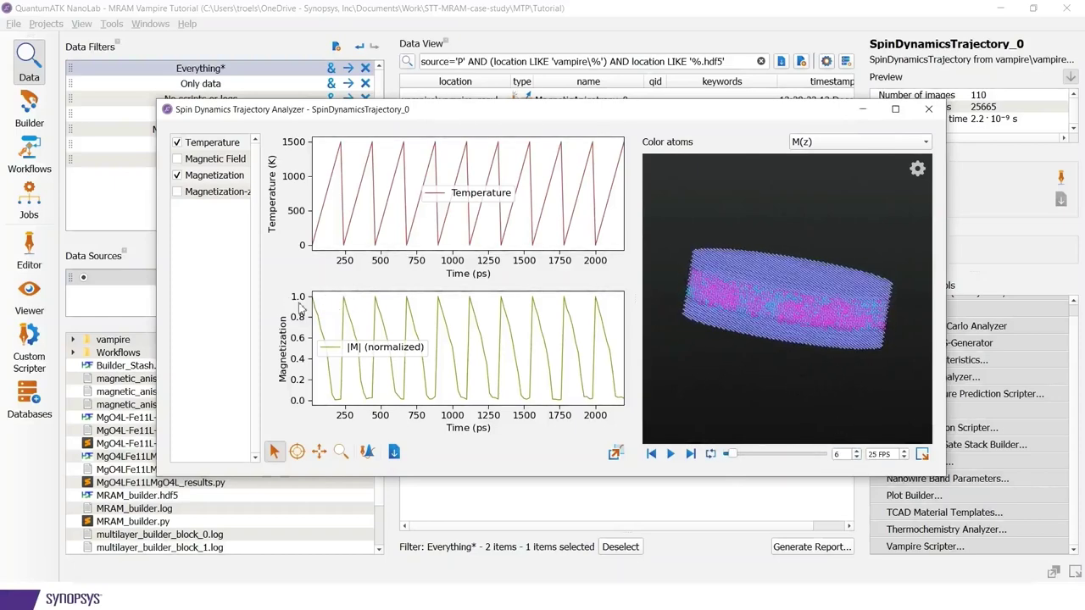
pyautogui.moveTo(328, 364)
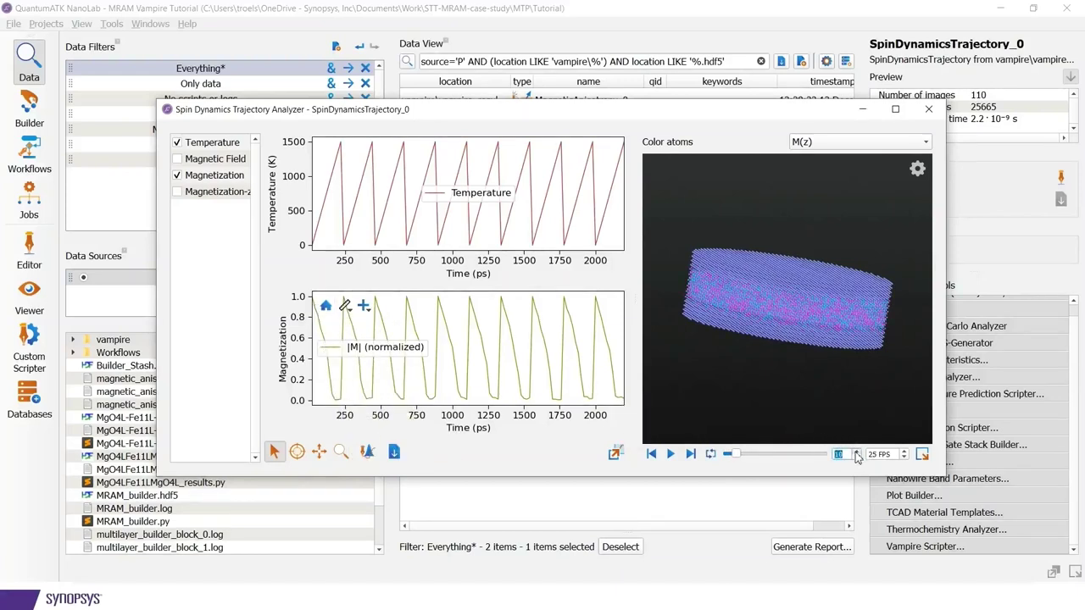
pyautogui.moveTo(820, 349); pyautogui.dragTo(770, 363)
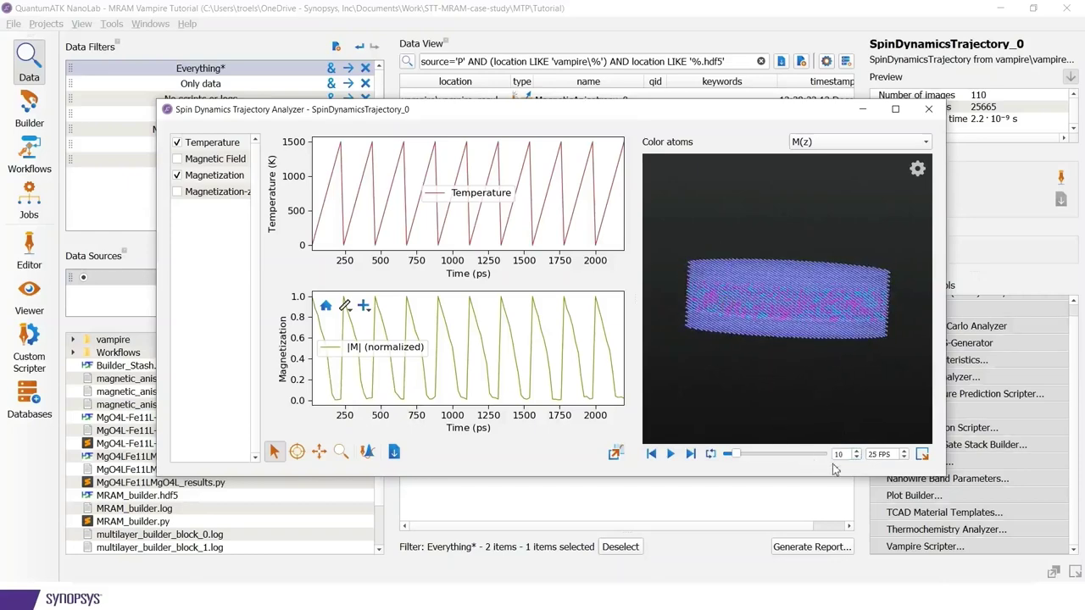
# Advance the trajectory from frame 11 to a late frame and tilt the slab
pyautogui.click(857, 452)
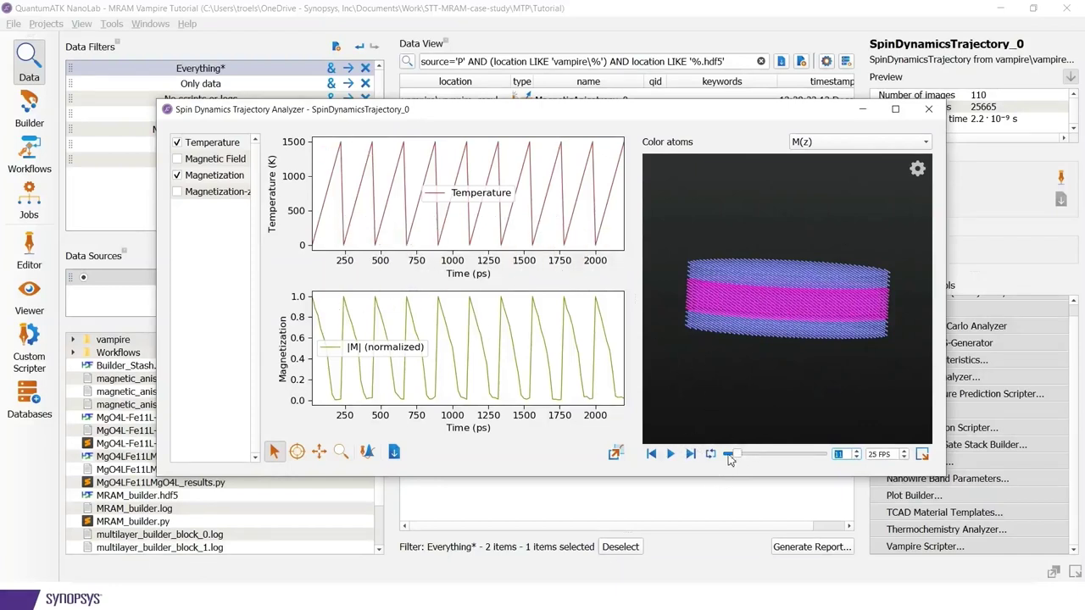
pyautogui.moveTo(739, 452); pyautogui.dragTo(816, 458)
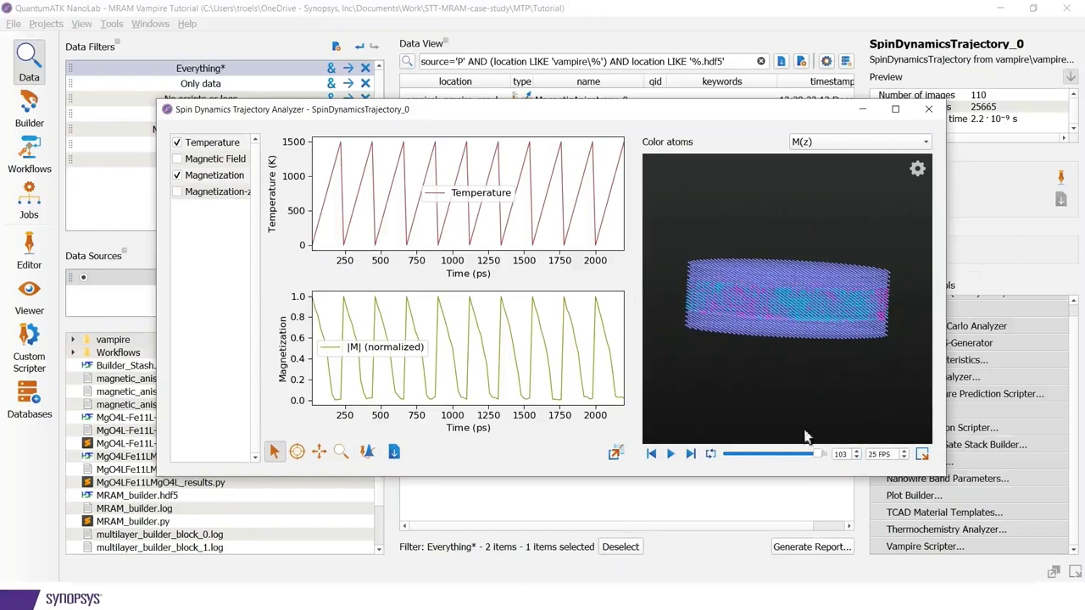
pyautogui.moveTo(803, 366); pyautogui.dragTo(860, 314)
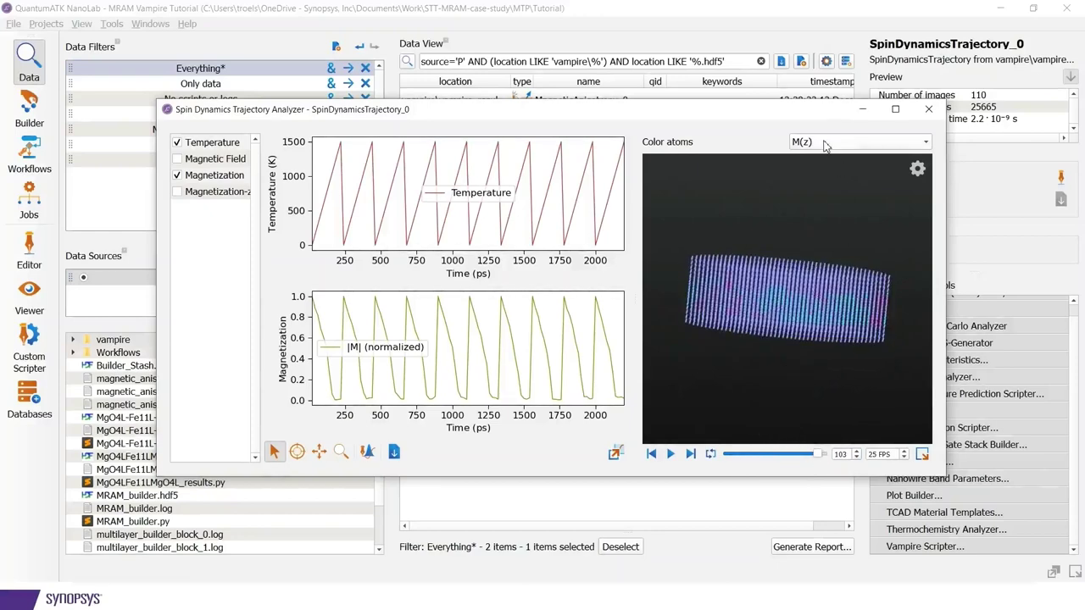
# Recolour the trajectory's atoms by M(x)
pyautogui.click(824, 144)
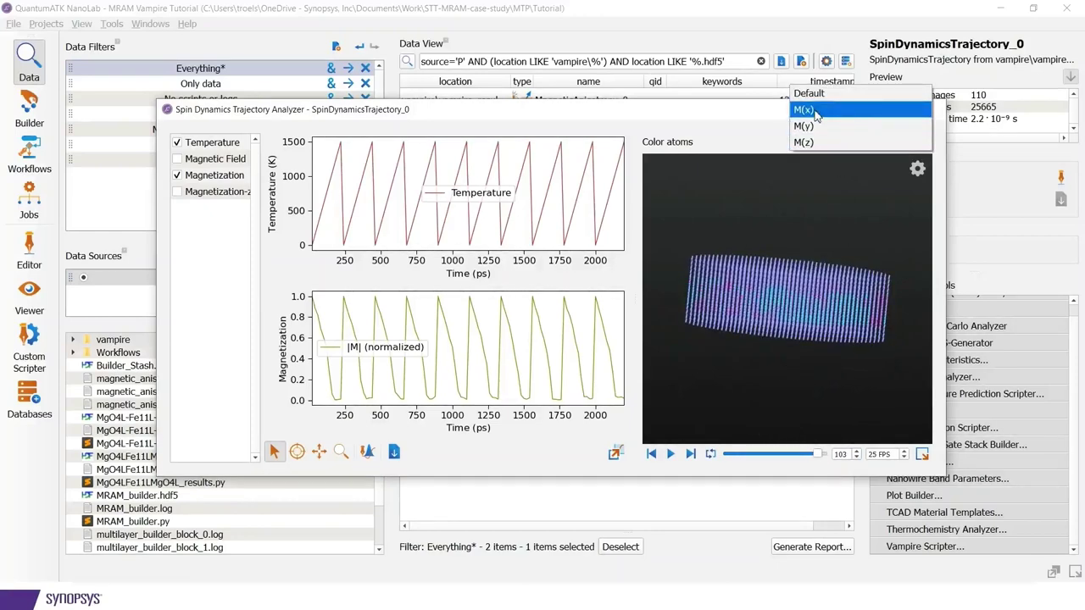
pyautogui.press('Escape')
pyautogui.click(814, 141)
pyautogui.click(814, 174)
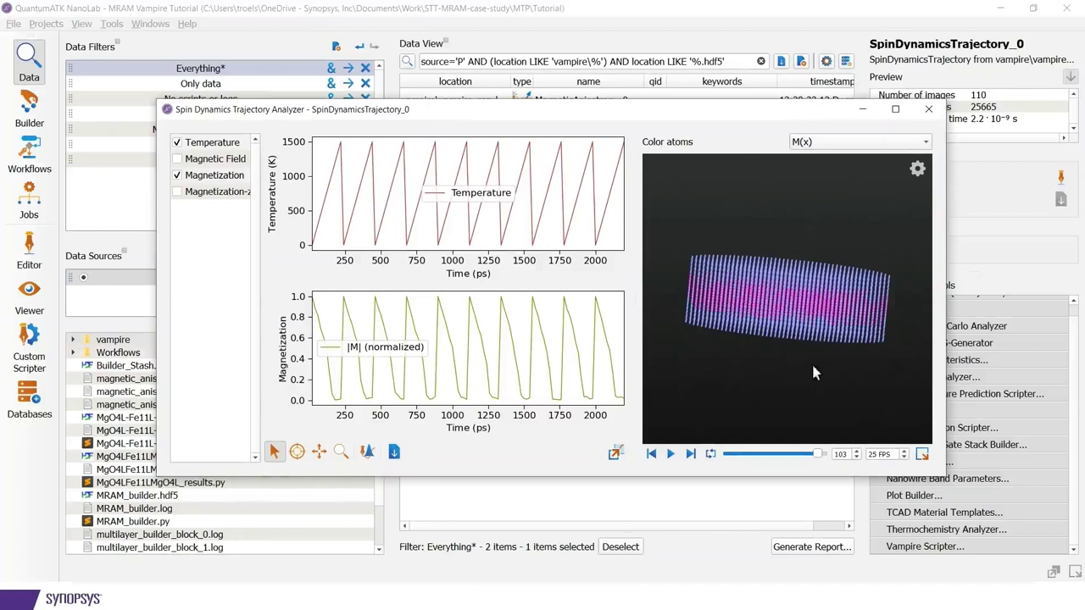
# Step through the trajectory frames, scrubbing near the final frame and orbiting the cylinder side-on
pyautogui.click(858, 451)
pyautogui.click(857, 451)
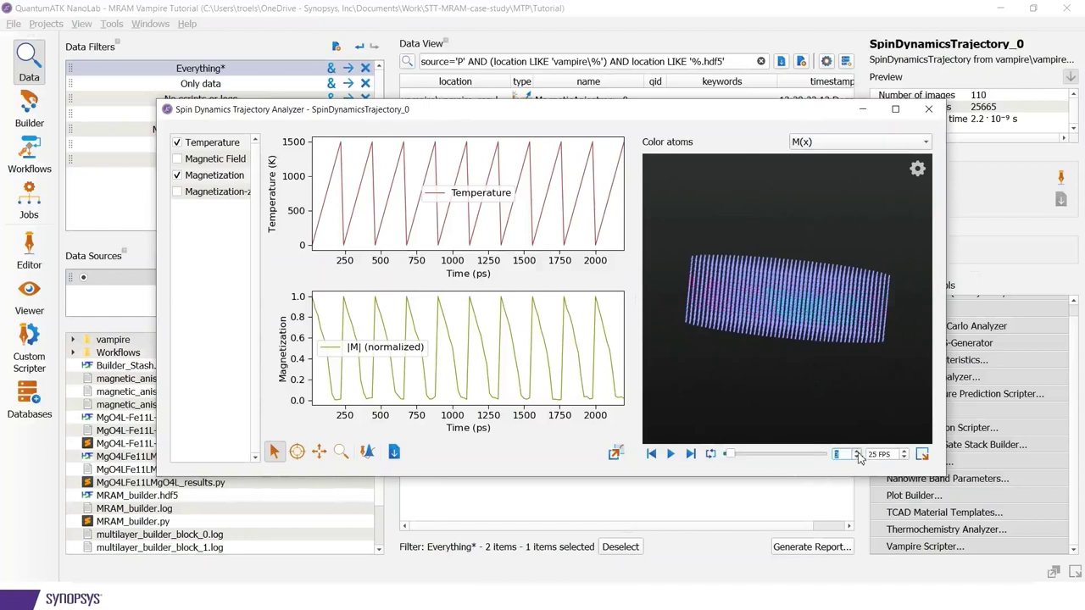
pyautogui.moveTo(735, 454); pyautogui.dragTo(815, 457)
pyautogui.moveTo(815, 357); pyautogui.dragTo(771, 313)
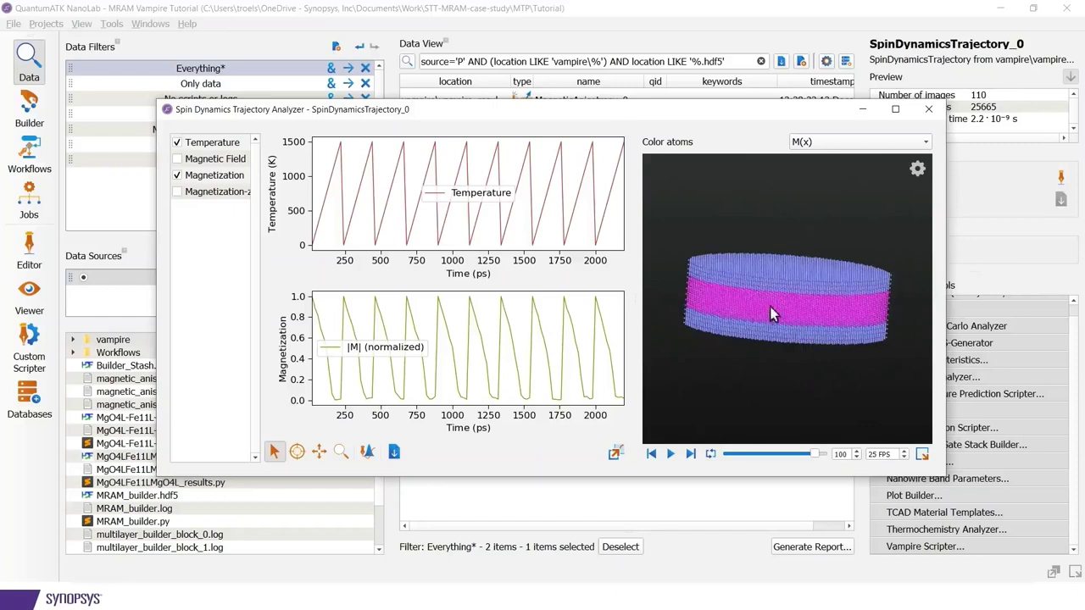
pyautogui.click(857, 452)
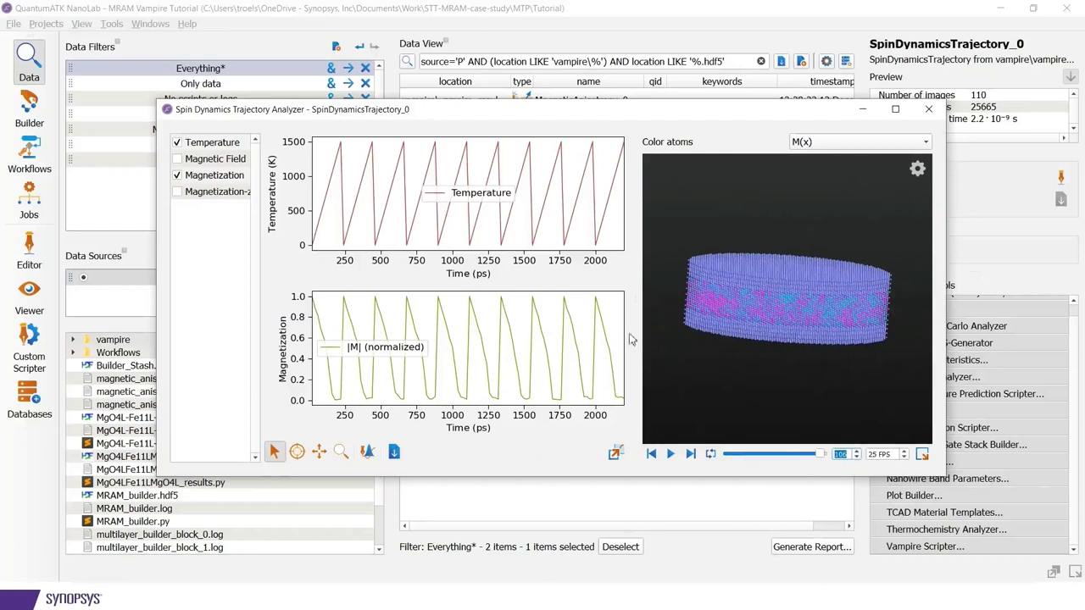
pyautogui.moveTo(594, 322)
# Close the spin trajectory analyzer and open the MagneticAnisotropy_0 result in the Magnetic Anisotropy Analyzer
pyautogui.click(930, 110)
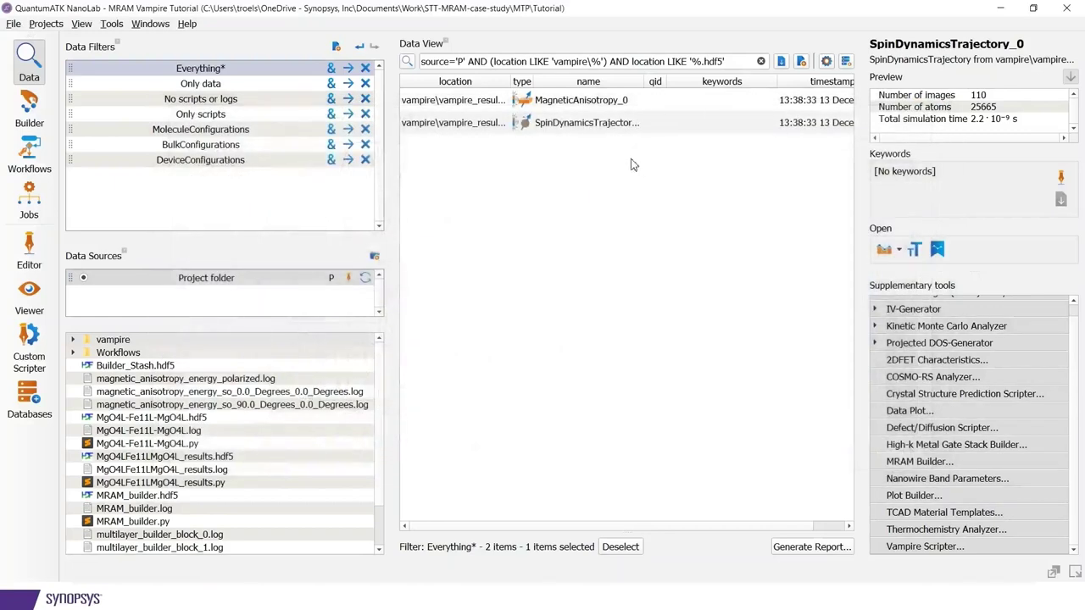
pyautogui.click(565, 186)
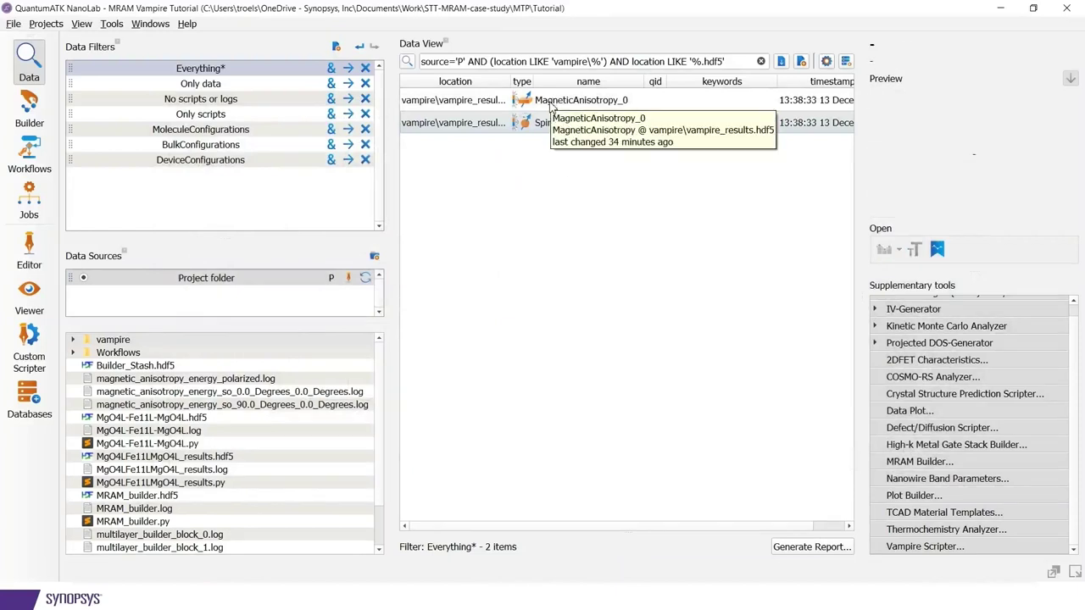
pyautogui.click(551, 105)
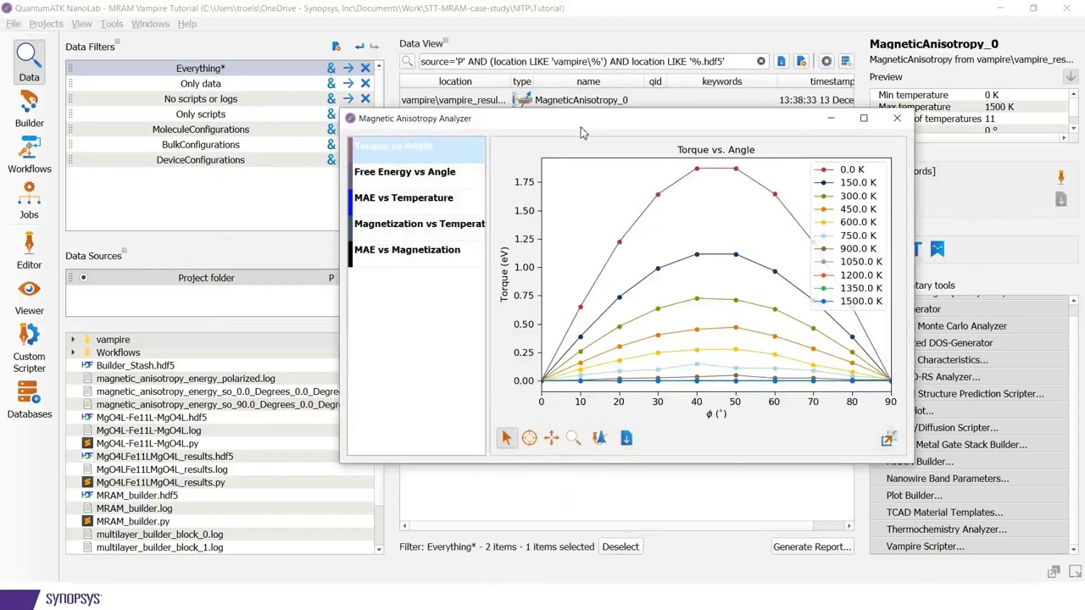
# Move the analyzer window to the upper left and enlarge it to show Torque vs Angle for 11 temperatures
pyautogui.moveTo(584, 127); pyautogui.dragTo(367, 79)
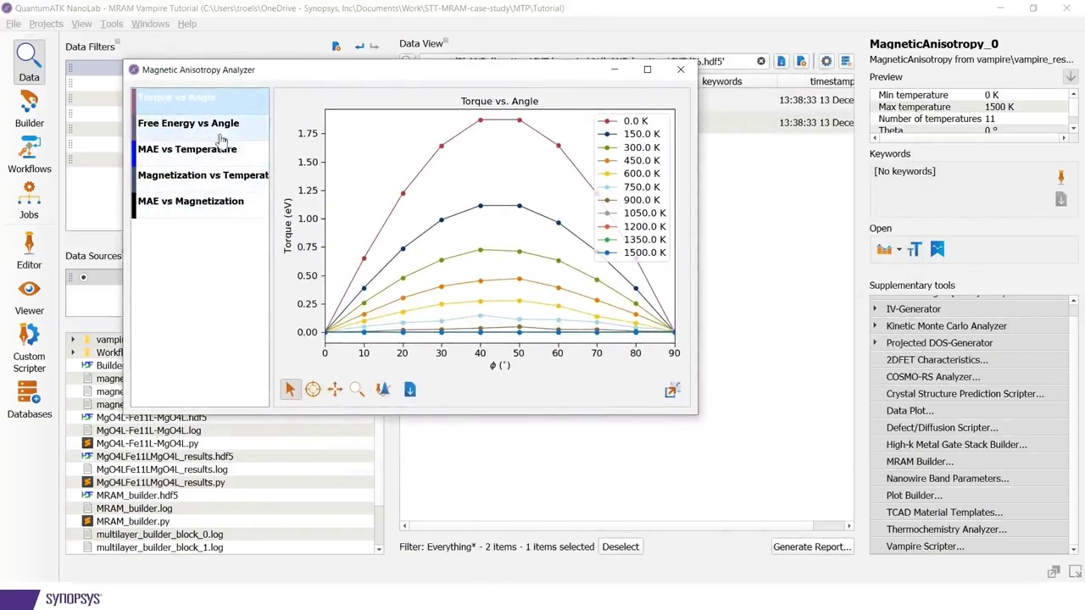
pyautogui.moveTo(695, 417); pyautogui.dragTo(889, 530)
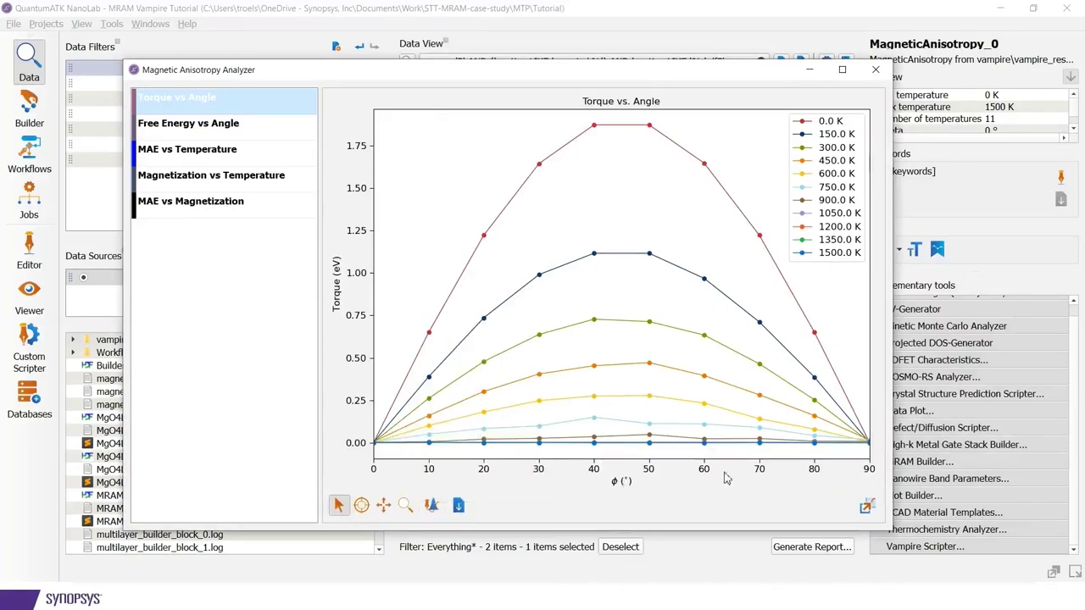
pyautogui.moveTo(712, 158)
# Display the Free Energy vs Angle curves, with the 0 K curve reaching 1.882 eV at 90°
pyautogui.click(225, 128)
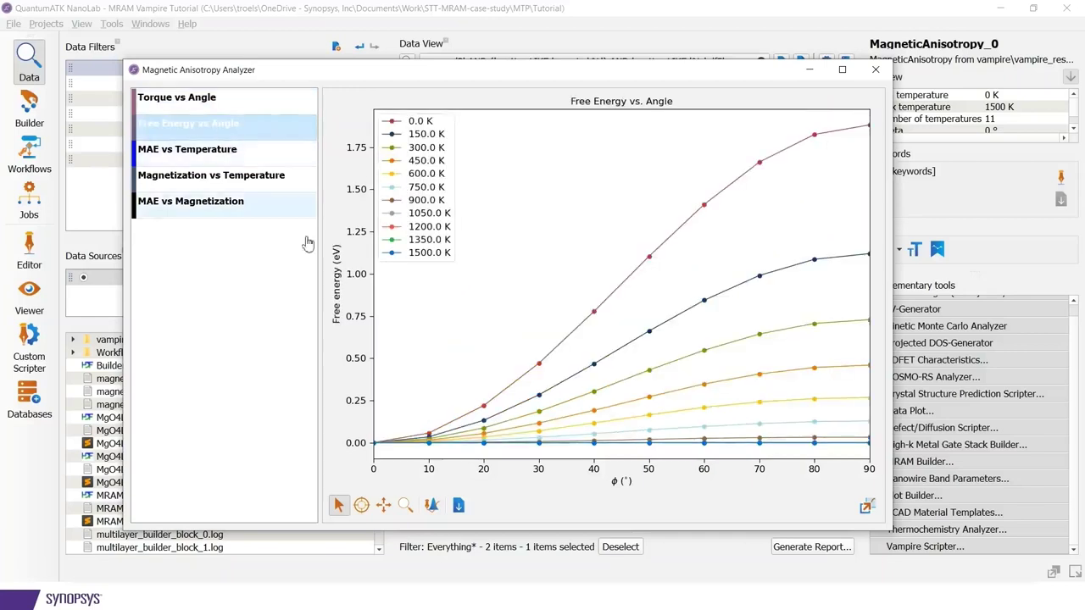
pyautogui.moveTo(395, 448)
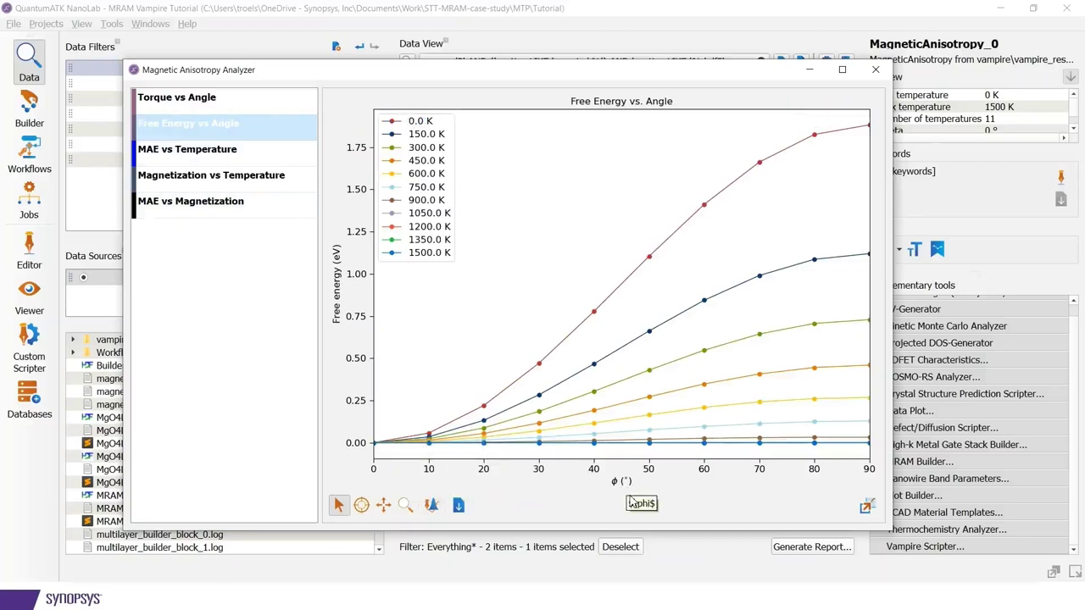
pyautogui.moveTo(483, 407)
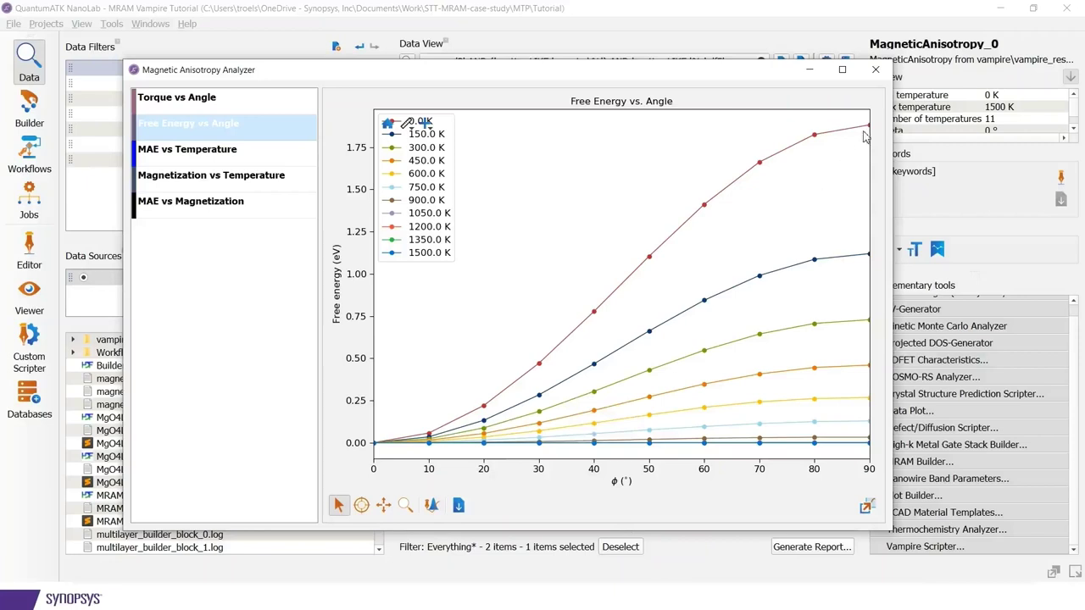
pyautogui.moveTo(870, 130)
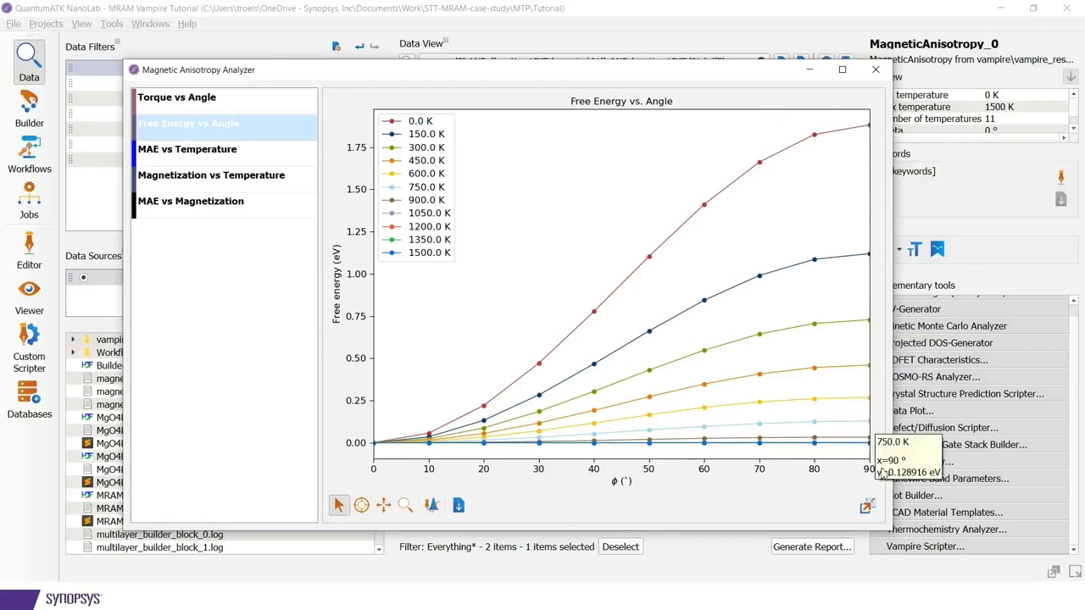
# Show the MAE vs Temperature plot
pyautogui.click(184, 158)
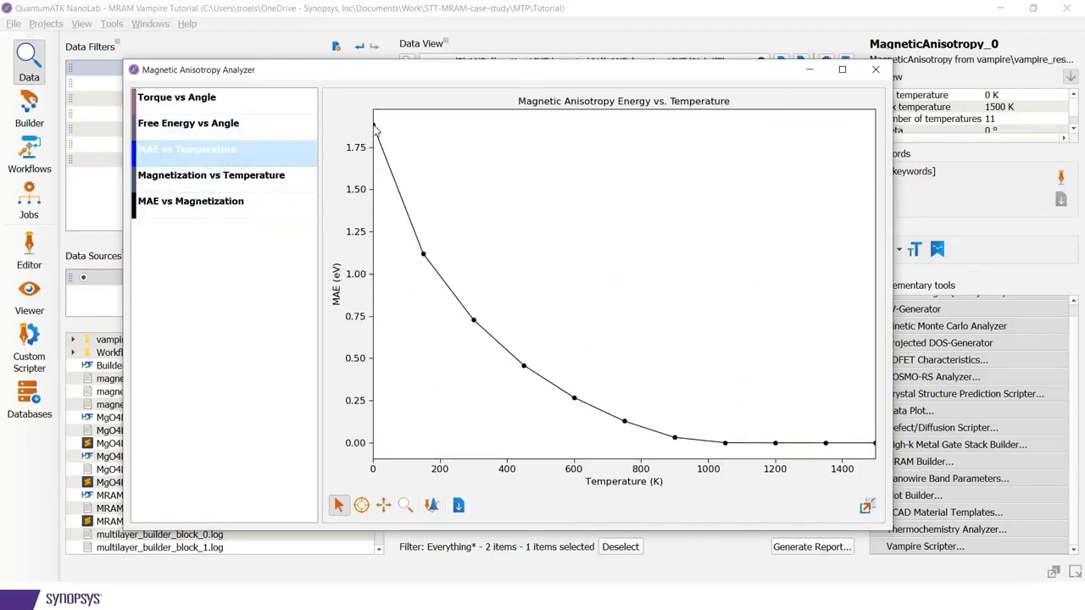
pyautogui.moveTo(376, 129)
pyautogui.moveTo(660, 429)
pyautogui.moveTo(691, 452)
# View Magnetization vs Temperature, then MAE vs relative magnetization rising to 1.0
pyautogui.click(235, 180)
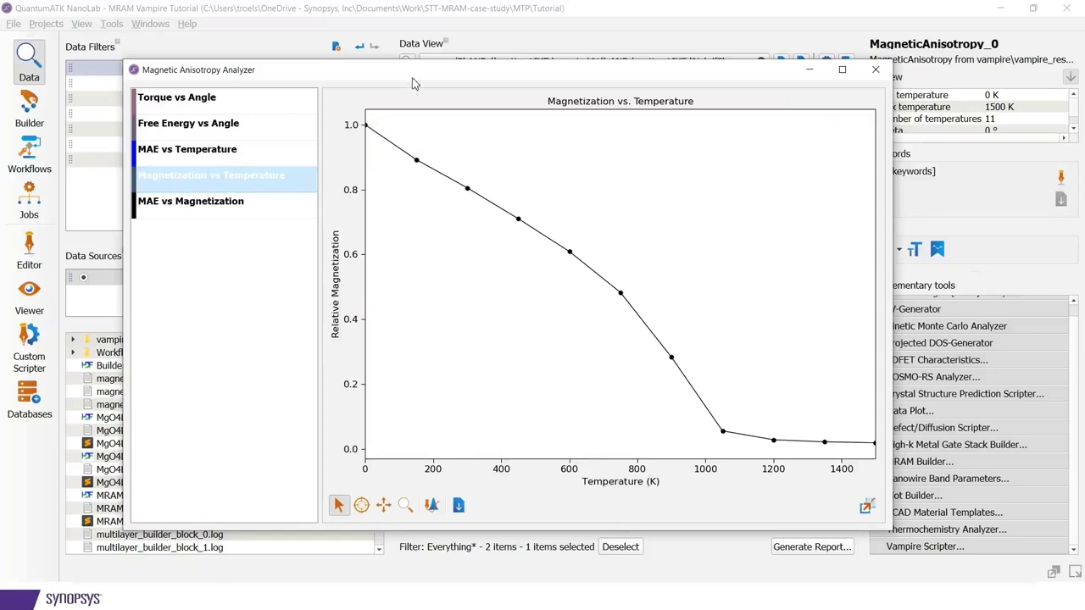
pyautogui.moveTo(413, 78); pyautogui.dragTo(408, 61)
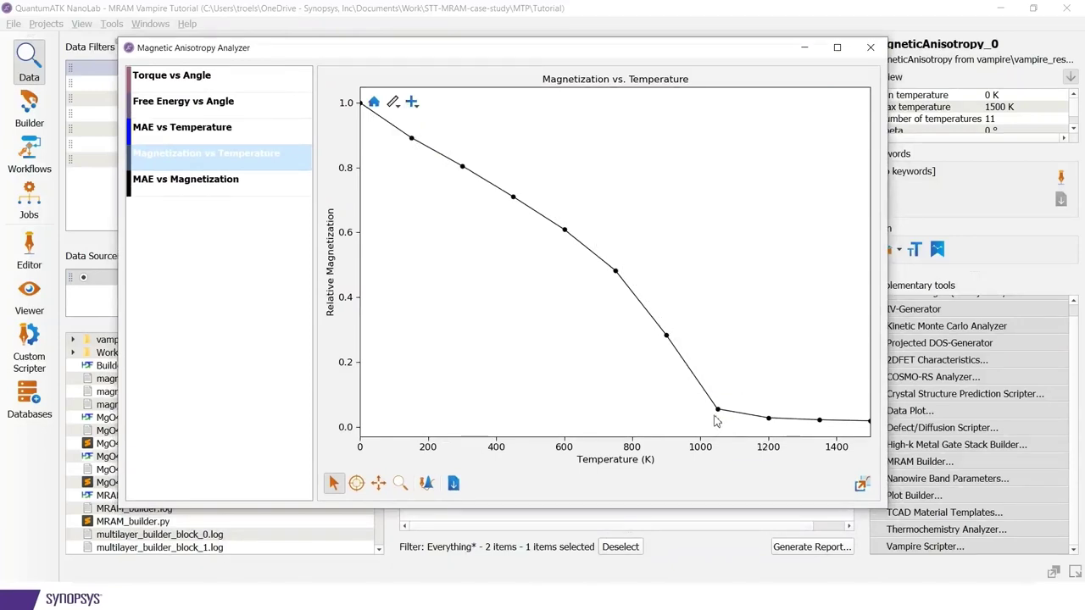
pyautogui.moveTo(721, 419)
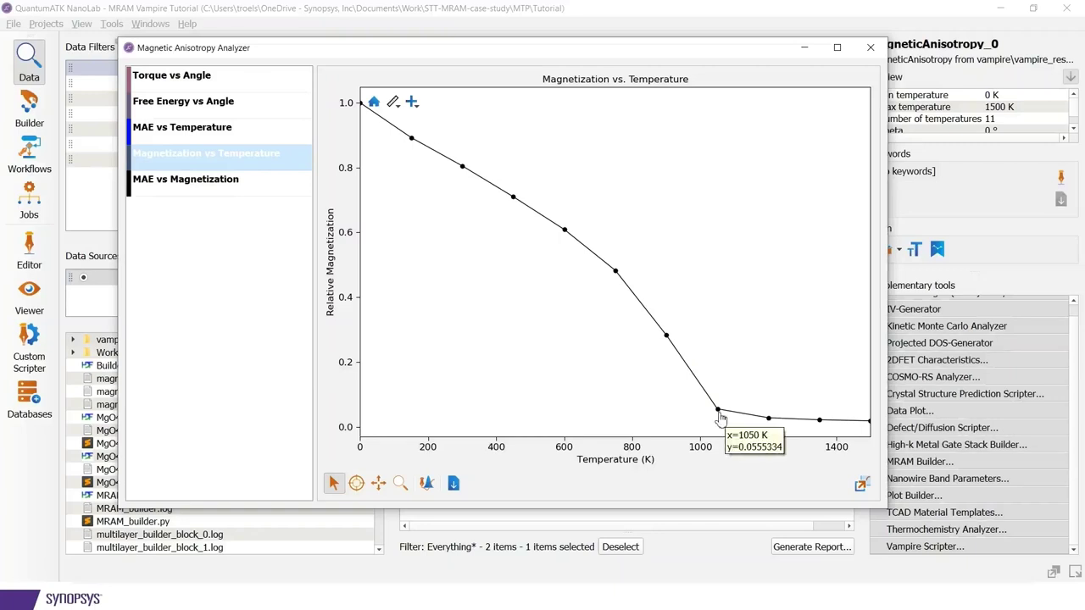
pyautogui.click(173, 188)
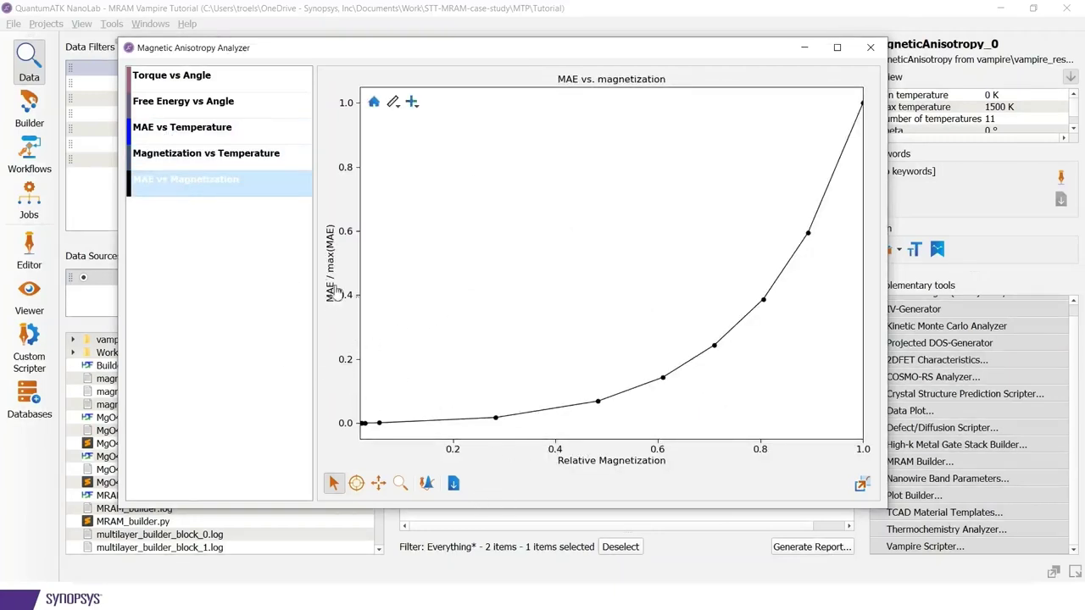
# Return to MAE vs Temperature, showing the drop from 1.88 eV at 0 K to 0.73 eV at 300 K
pyautogui.click(174, 130)
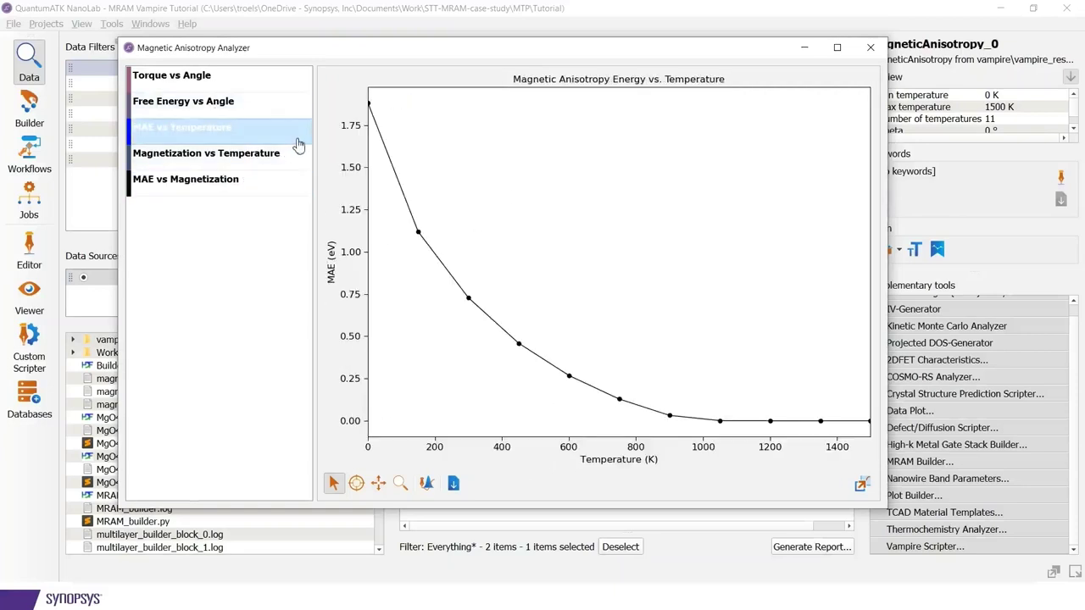
pyautogui.moveTo(325, 51); pyautogui.dragTo(356, 53)
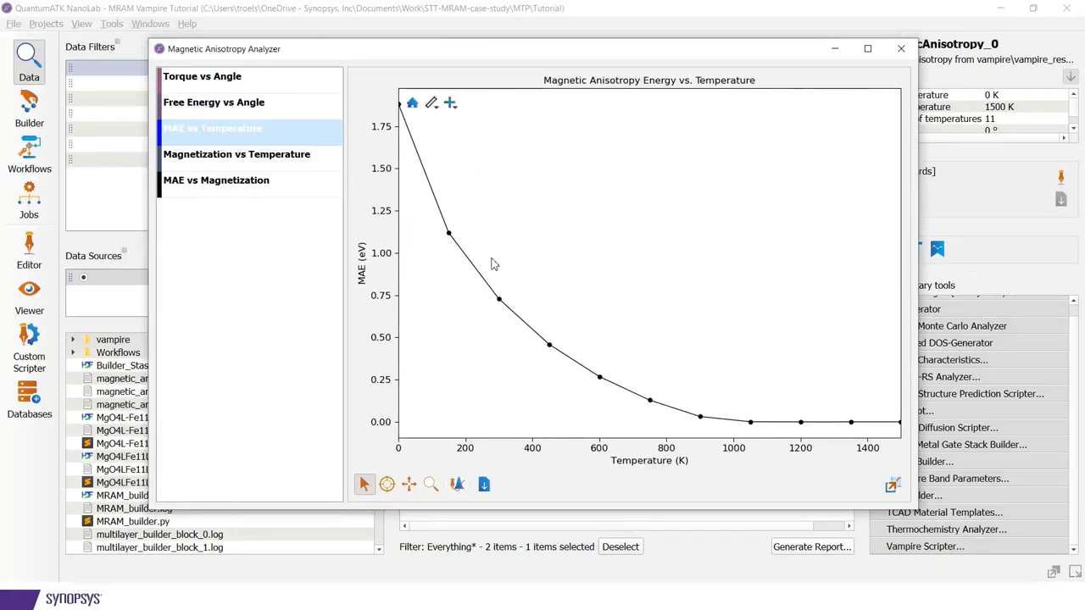
pyautogui.moveTo(500, 299)
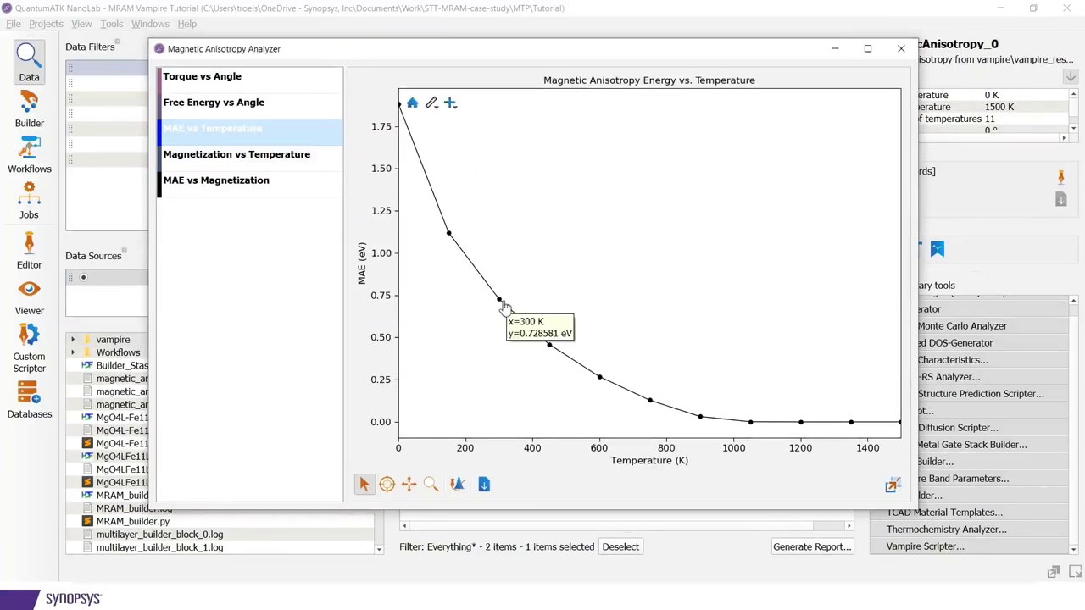
pyautogui.moveTo(400, 107)
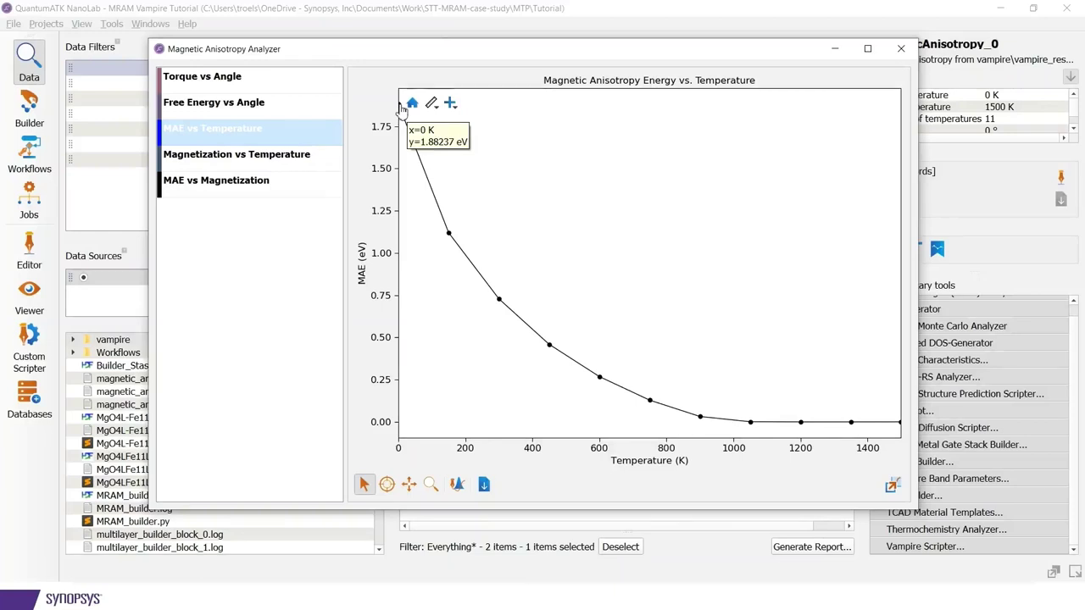
pyautogui.moveTo(487, 288)
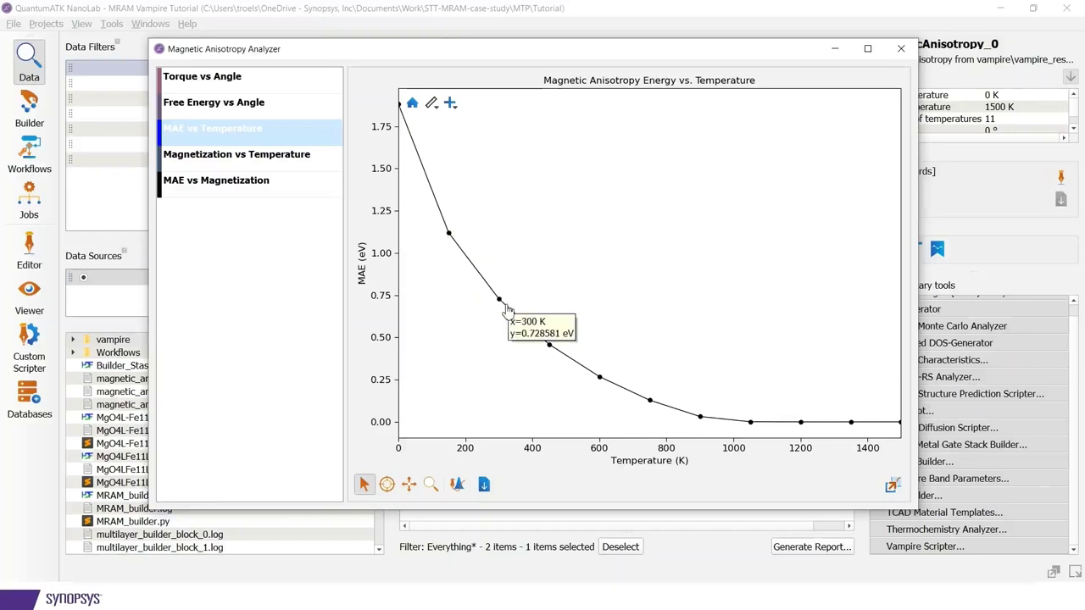